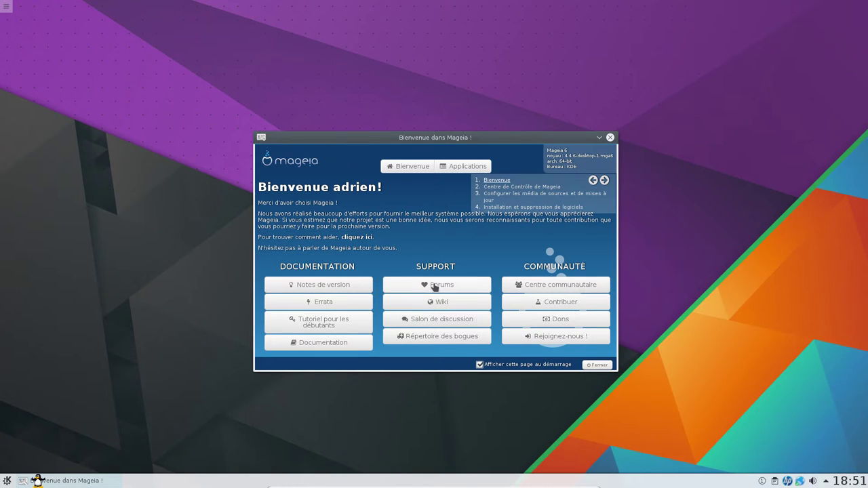
# - Look through the Mageia welcome pages on the Control Center, source media and software installation, and close the welcome window
pyautogui.click(604, 181)
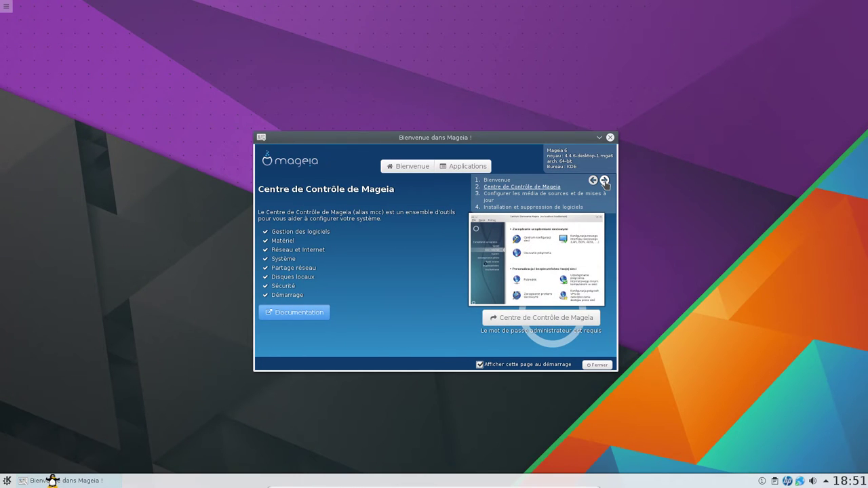
pyautogui.click(604, 182)
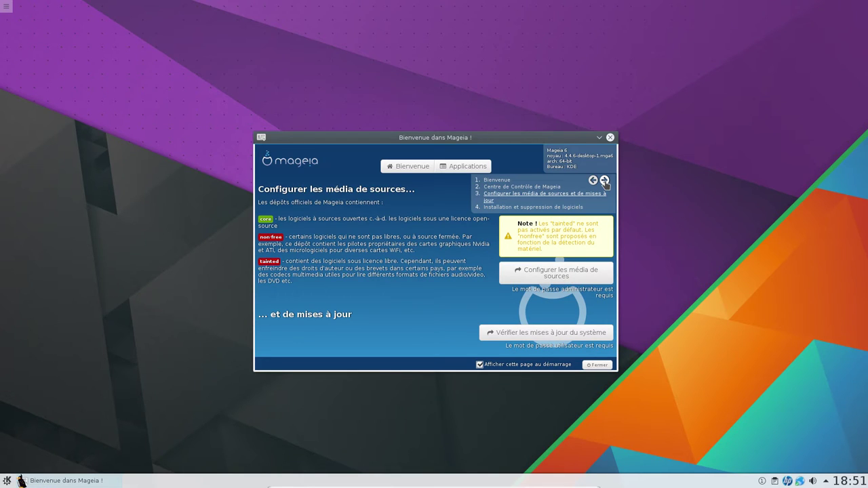
pyautogui.click(604, 181)
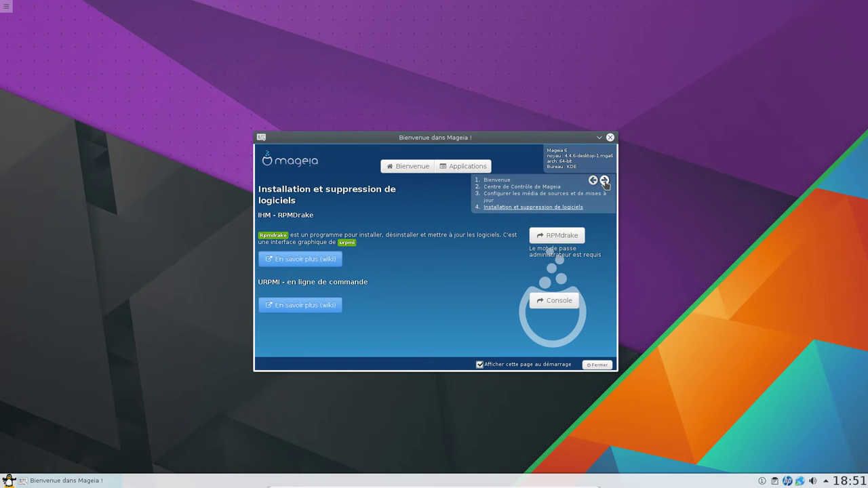
pyautogui.click(611, 139)
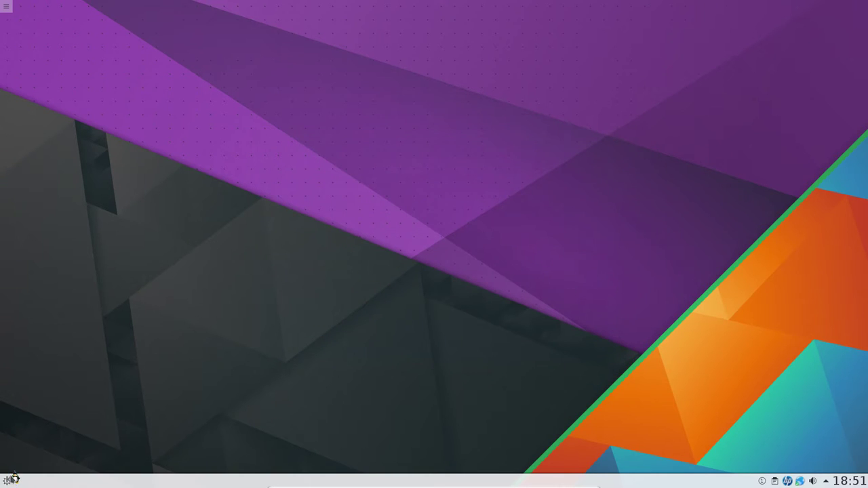
# - Open Configuration du système and check its general display style options, leaving them without changes
pyautogui.click(14, 477)
pyautogui.click(58, 289)
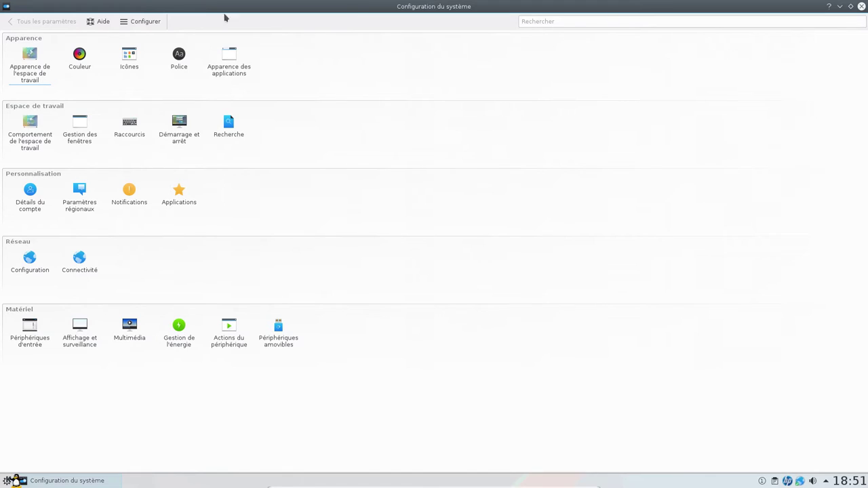
pyautogui.click(136, 22)
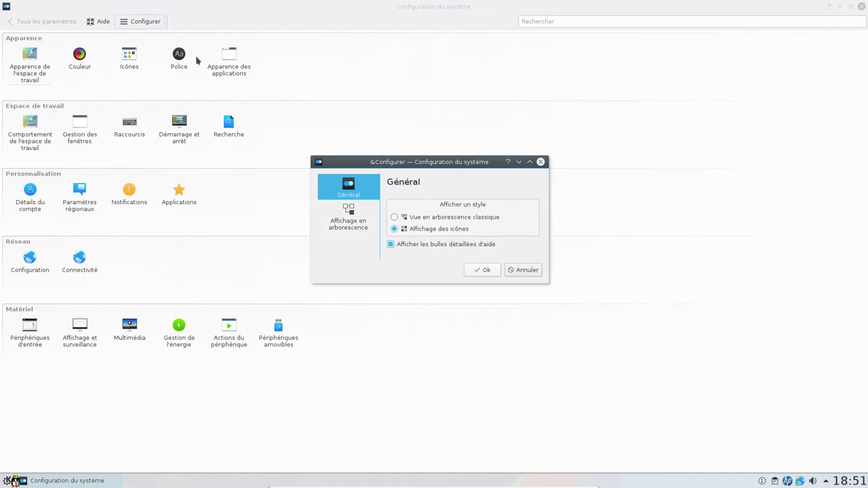
pyautogui.click(518, 270)
# - View the About KDE information and the version details of Configuration du système, closing both dialogs
pyautogui.click(99, 23)
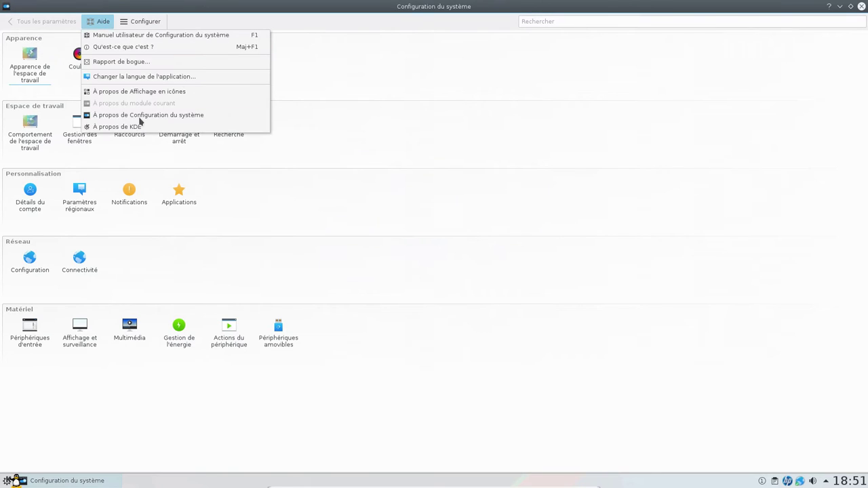
pyautogui.click(141, 127)
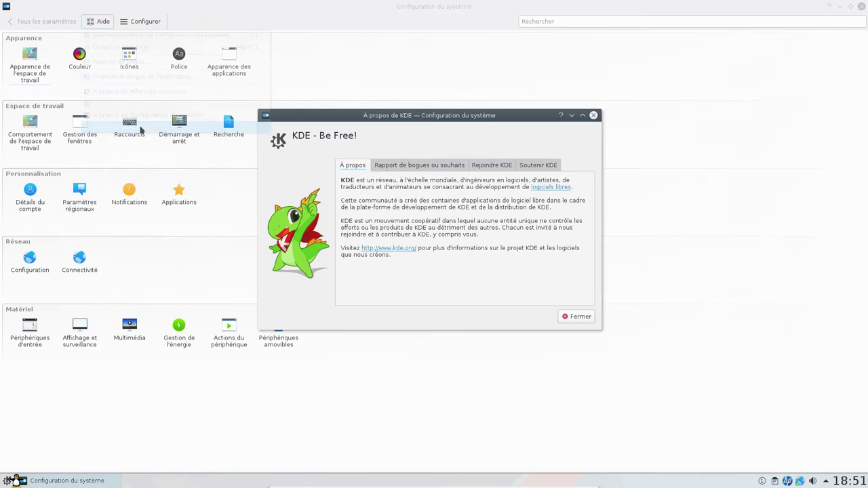
pyautogui.click(577, 317)
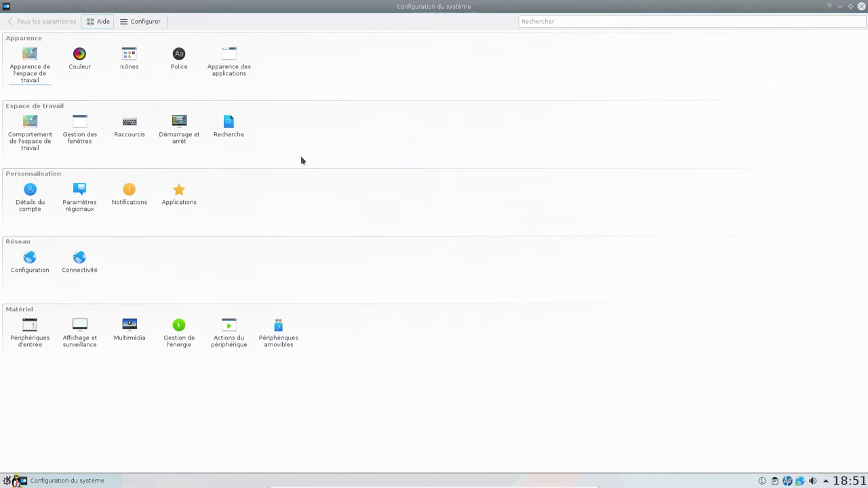
pyautogui.click(99, 21)
pyautogui.click(135, 117)
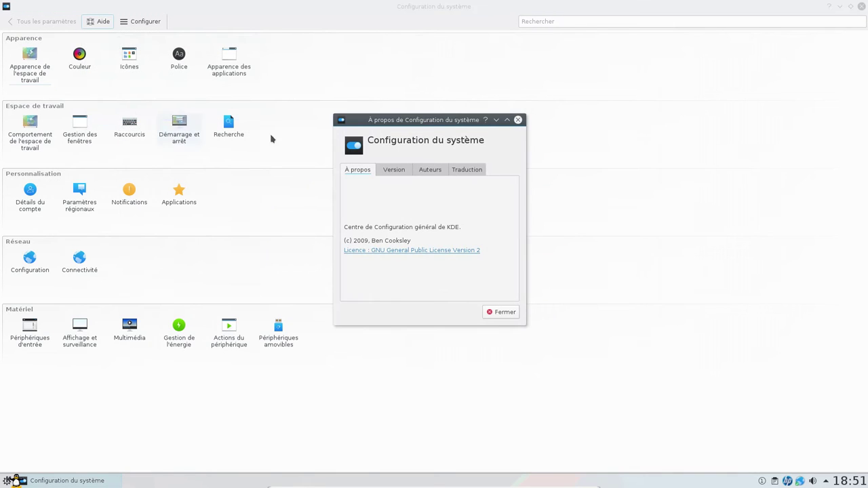
pyautogui.click(410, 170)
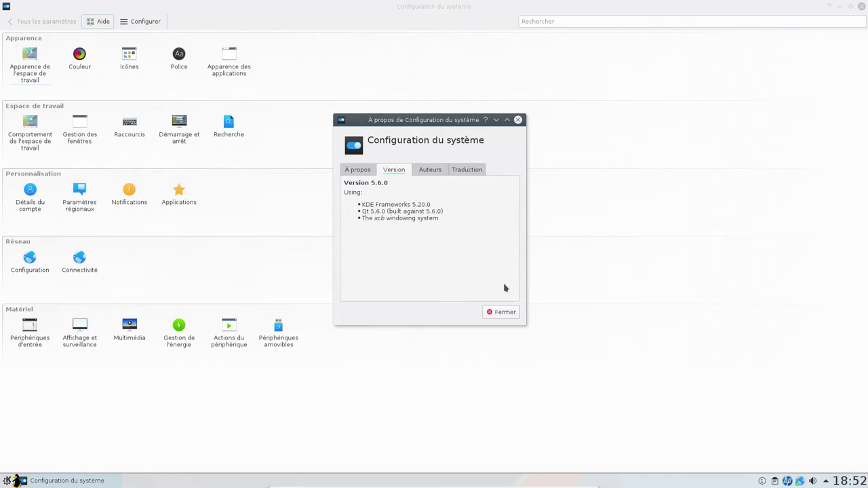
pyautogui.click(503, 312)
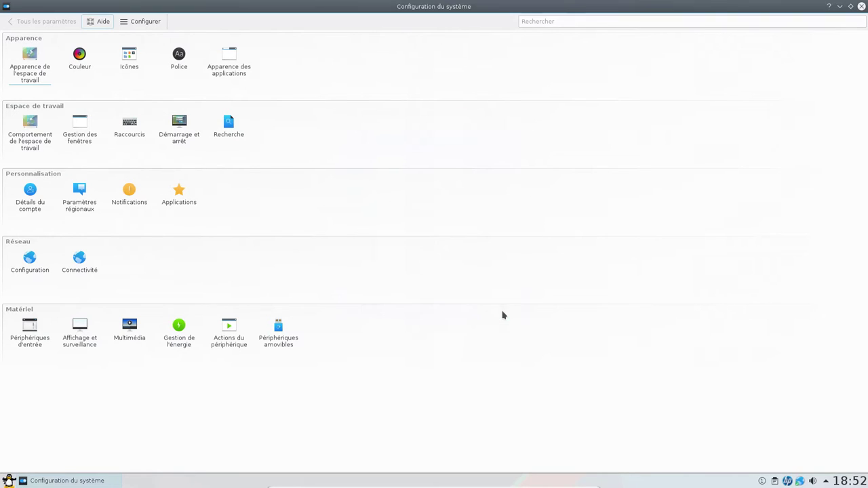
# - Examine the application style, workspace appearance, mouse pointer theme and splash screen settings, and close Configuration du système
pyautogui.click(217, 73)
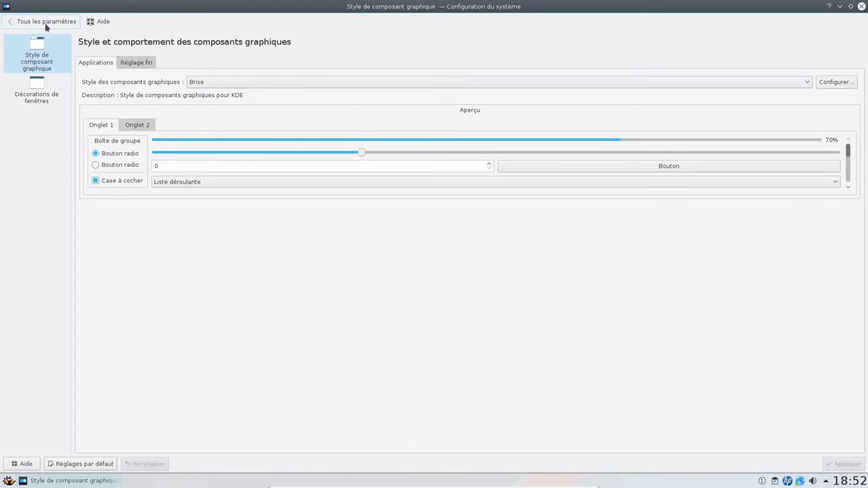
pyautogui.click(46, 24)
pyautogui.click(39, 64)
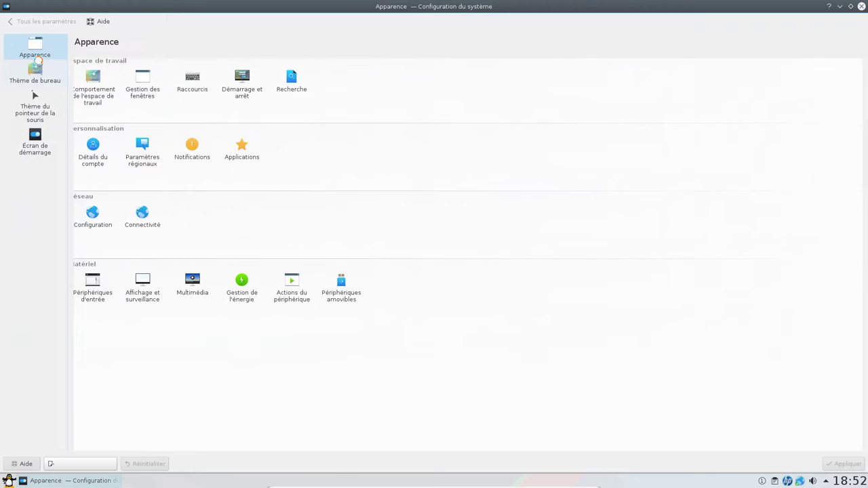
pyautogui.click(37, 64)
pyautogui.click(42, 112)
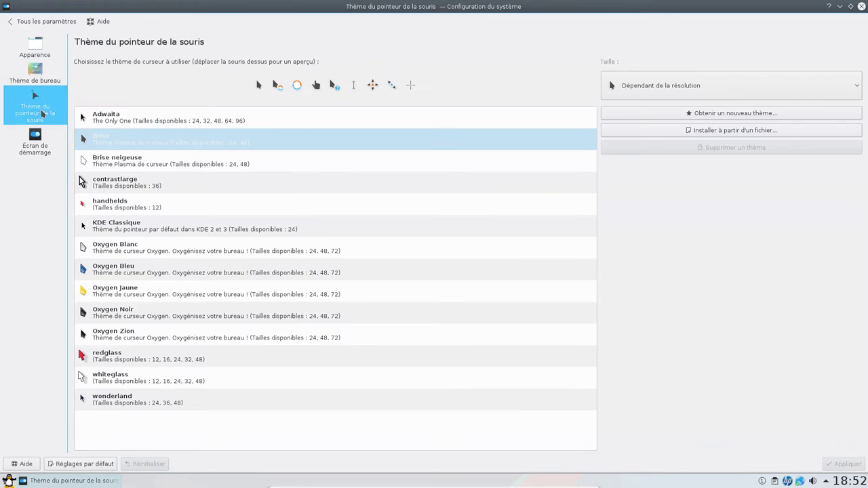
pyautogui.click(41, 140)
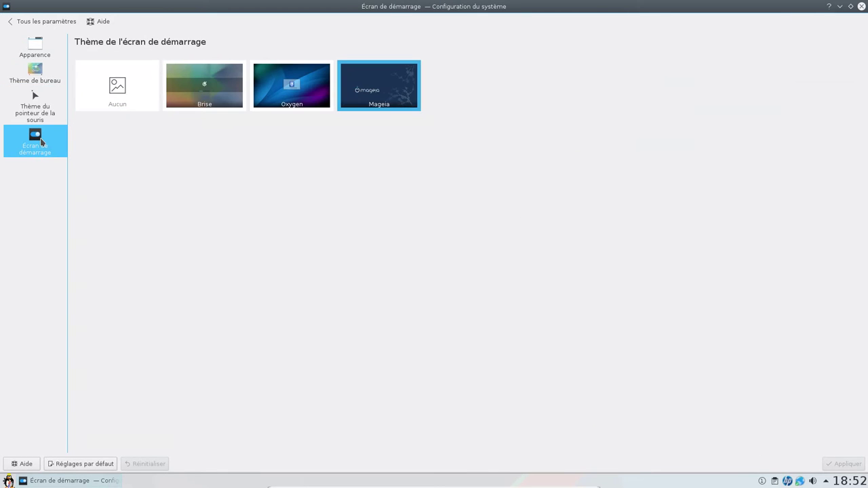
pyautogui.click(15, 22)
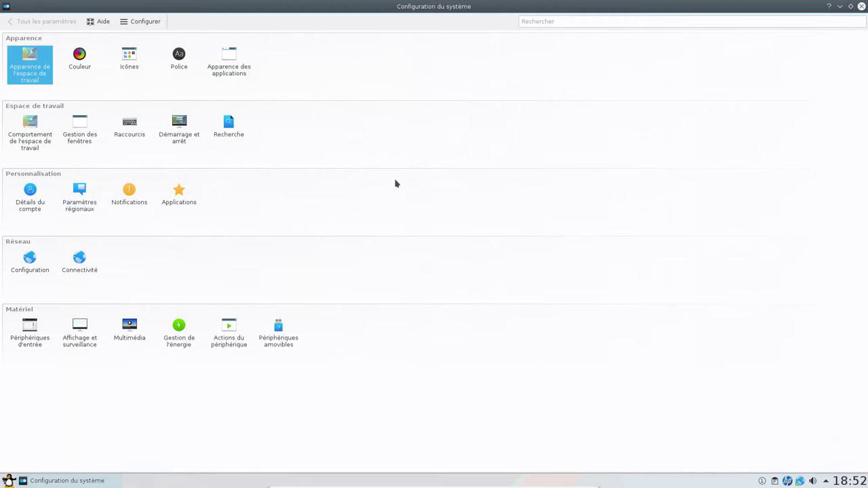
pyautogui.click(862, 7)
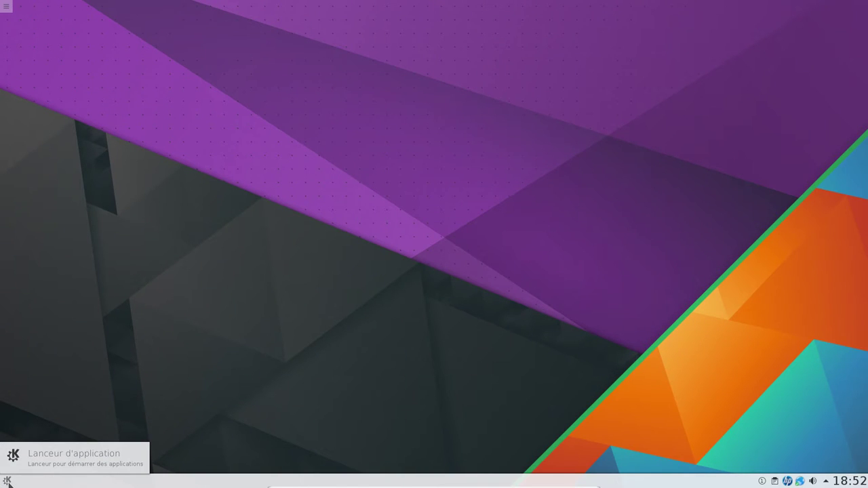
# - Find Info Center by searching for "kinfo", review the system's software and hardware information, and close it
pyautogui.click(8, 481)
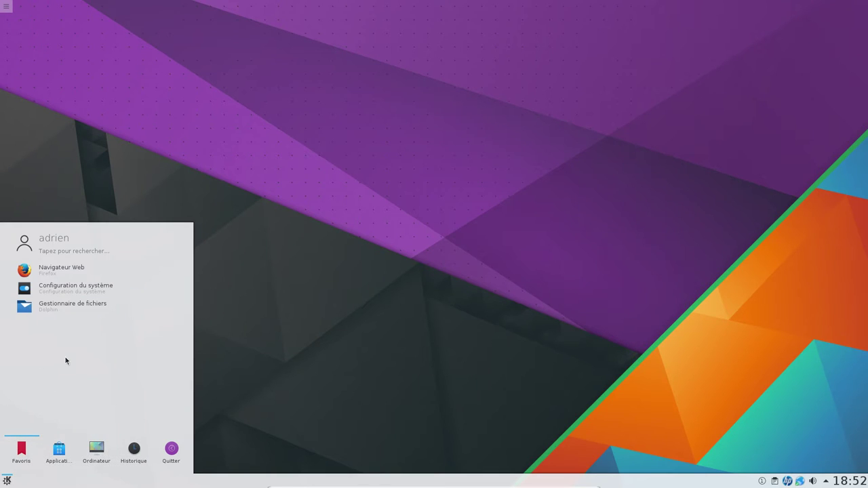
pyautogui.write('kinfo')
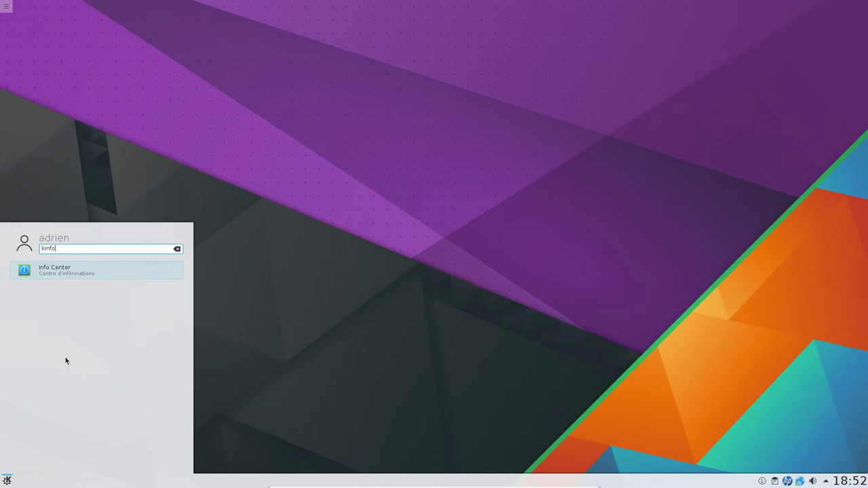
pyautogui.click(72, 272)
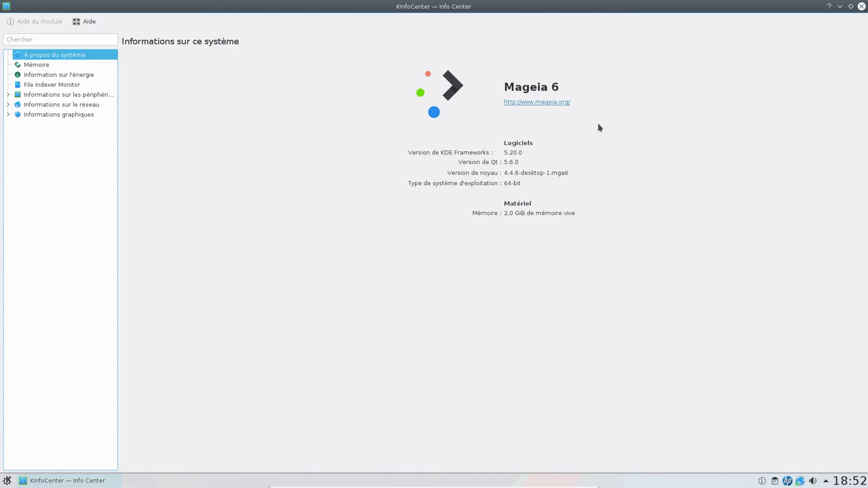
pyautogui.click(861, 7)
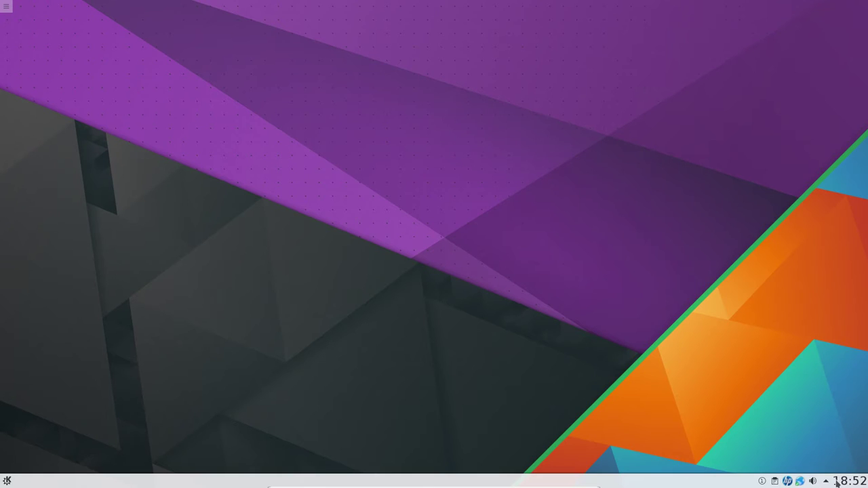
# - Unlock the desktop widgets and place the Horloge analogique widget in the desktop's upper-right corner
pyautogui.rightClick(570, 372)
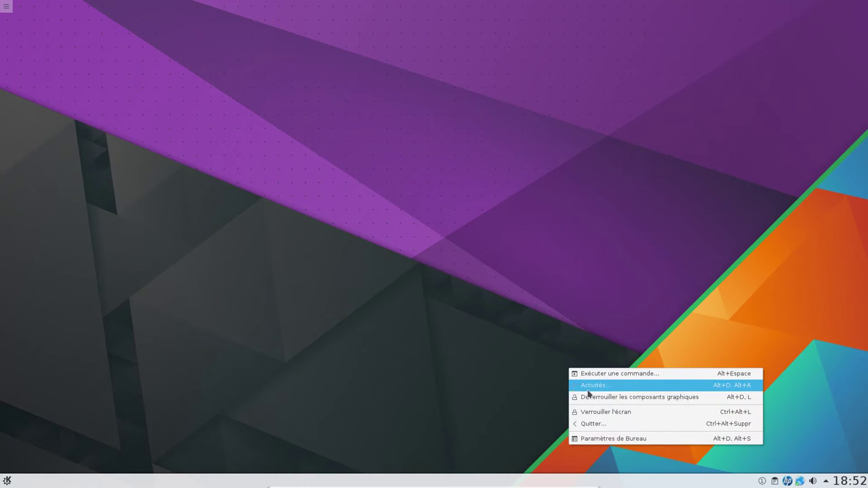
pyautogui.click(597, 398)
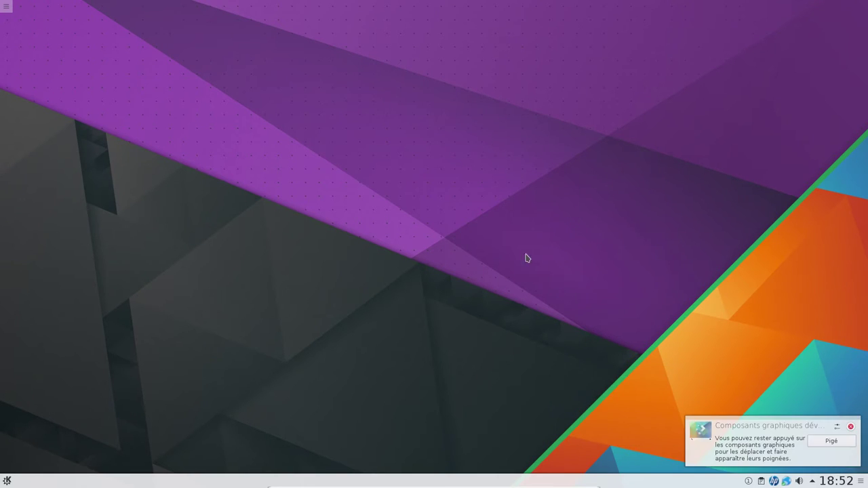
pyautogui.rightClick(487, 126)
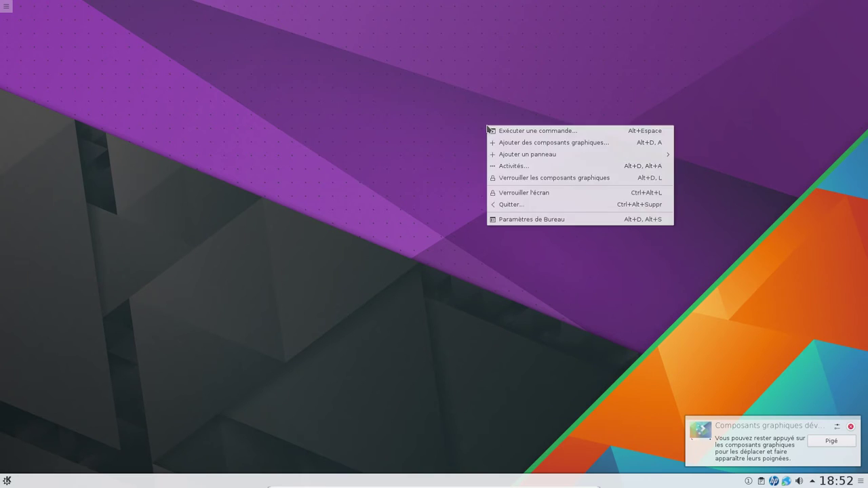
pyautogui.click(542, 143)
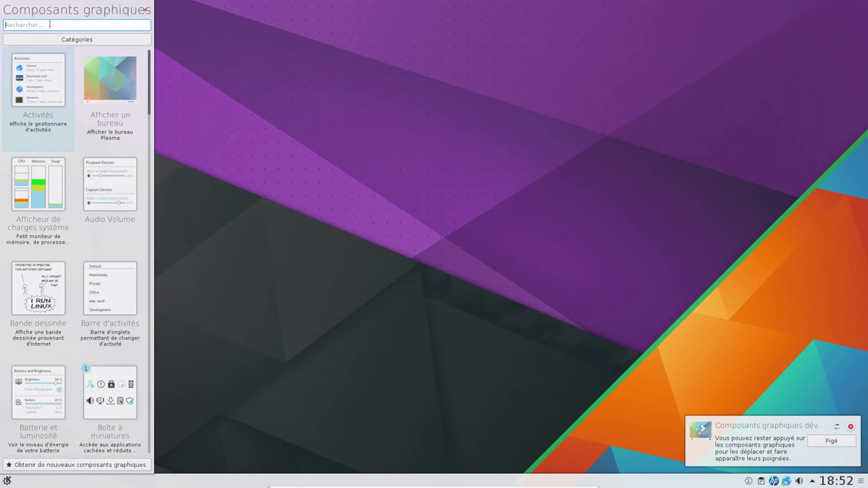
pyautogui.write('horl')
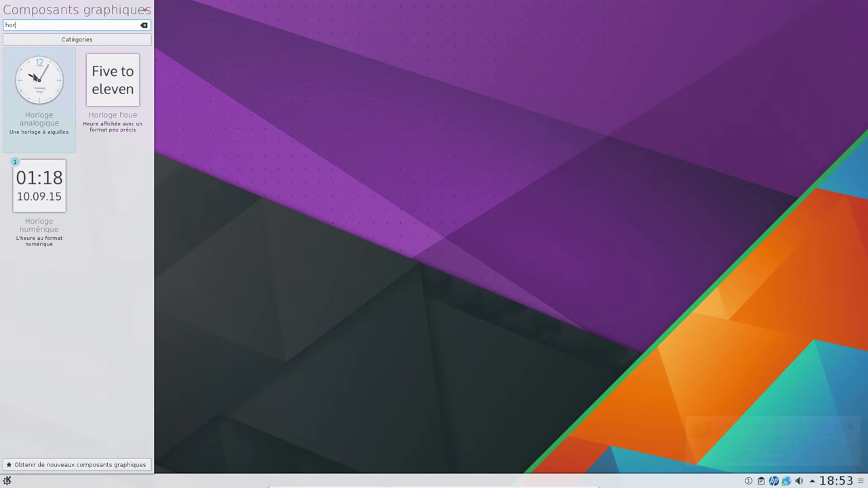
pyautogui.moveTo(39, 80); pyautogui.dragTo(817, 42)
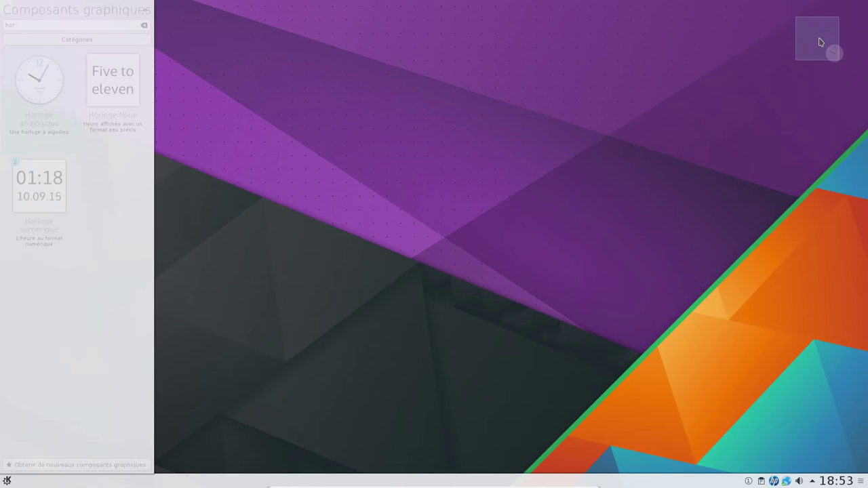
# - Search the widgets for "météo" and place the Bulletin météorologique widget on the desktop below the analog clock
pyautogui.click(87, 25)
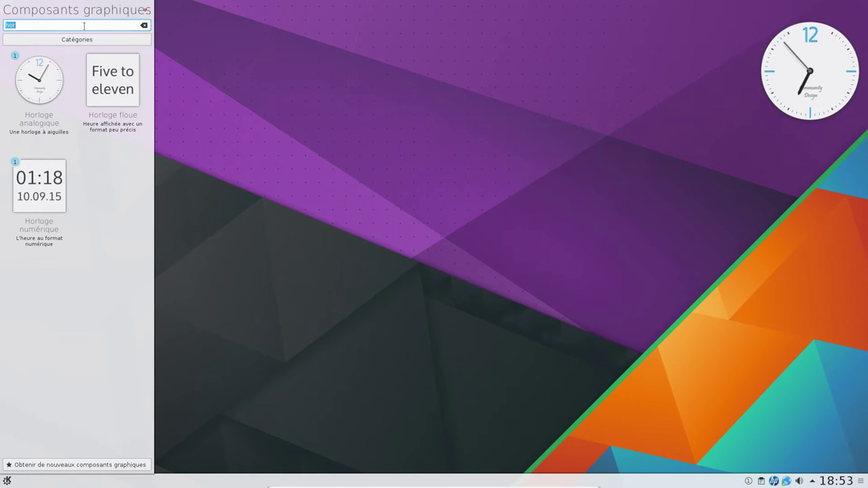
pyautogui.write('lampe')
pyautogui.moveTo(45, 96); pyautogui.dragTo(791, 170)
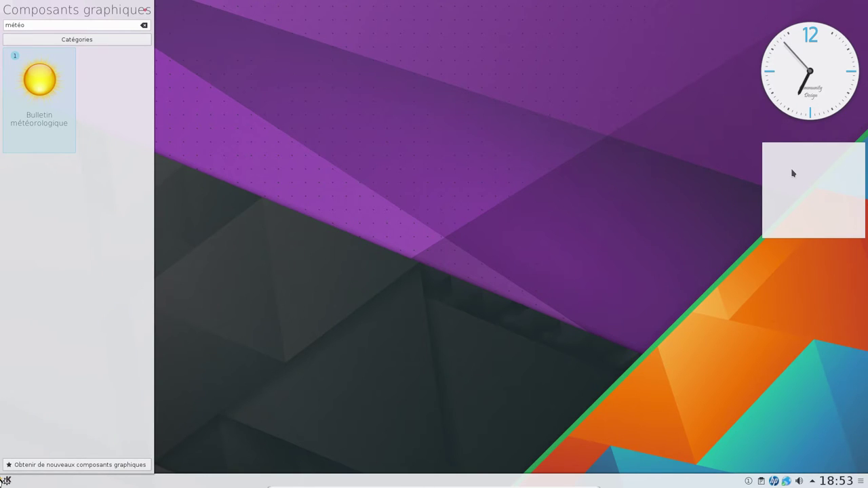
# - Set the weather widget's station to Dijon, Région Bourgogne, FR (wettercom) and apply the change
pyautogui.rightClick(792, 173)
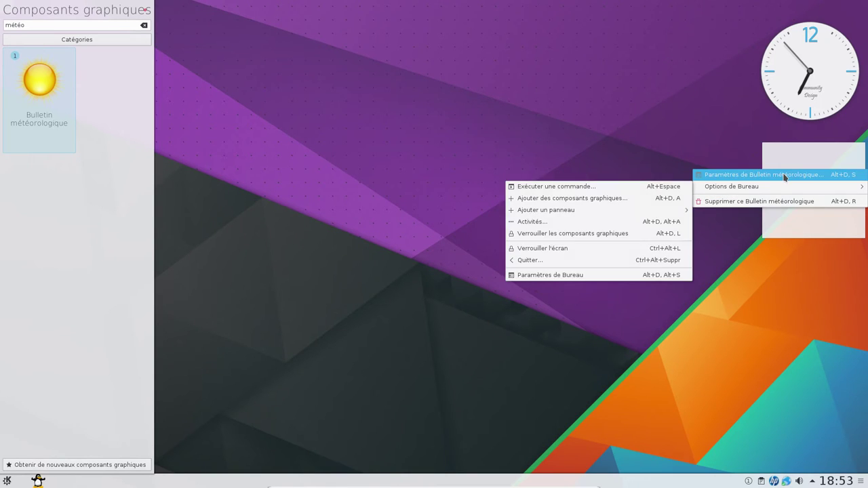
pyautogui.click(784, 175)
pyautogui.click(291, 47)
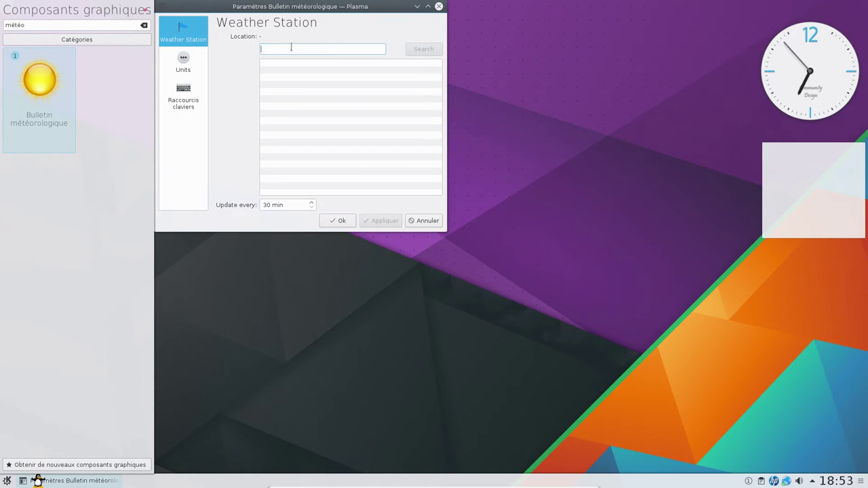
pyautogui.write('dijon')
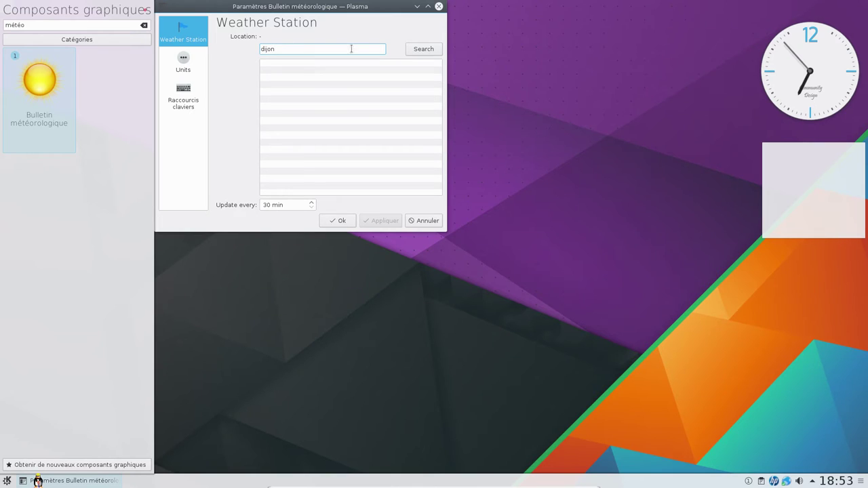
pyautogui.click(411, 51)
pyautogui.click(282, 63)
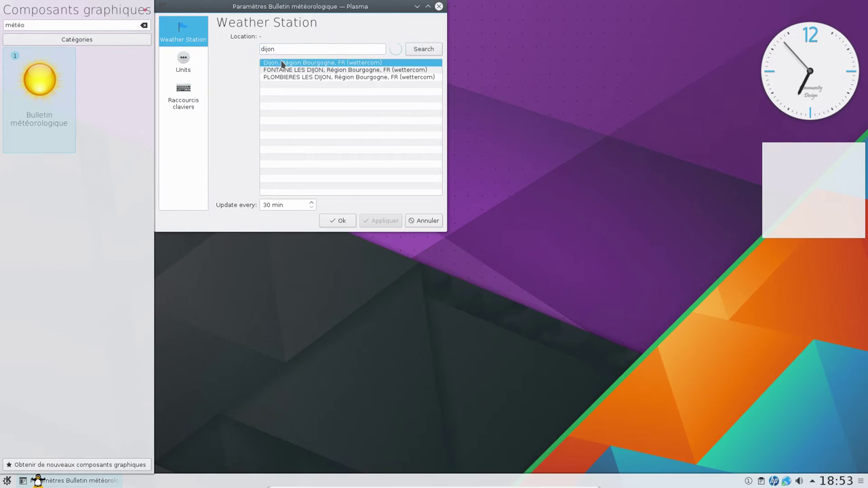
pyautogui.click(380, 221)
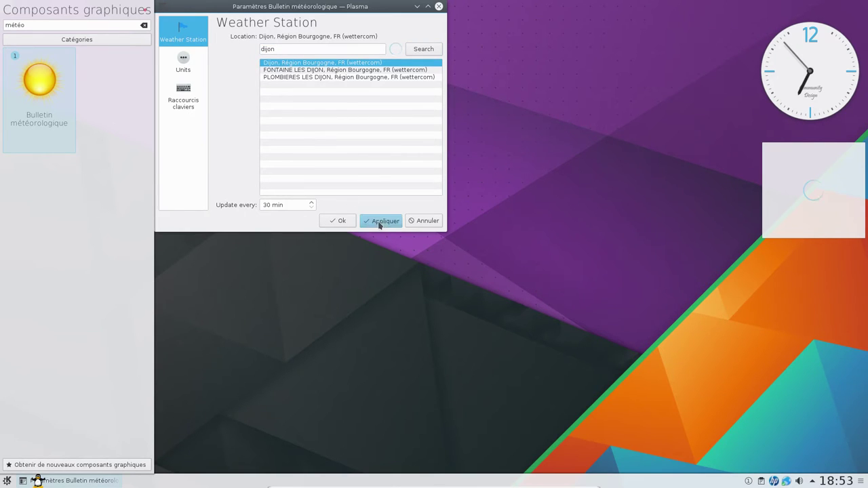
# - Accept the weather widget settings, search the widgets for "lanc", and add the Menu des applications launcher to the panel
pyautogui.click(337, 222)
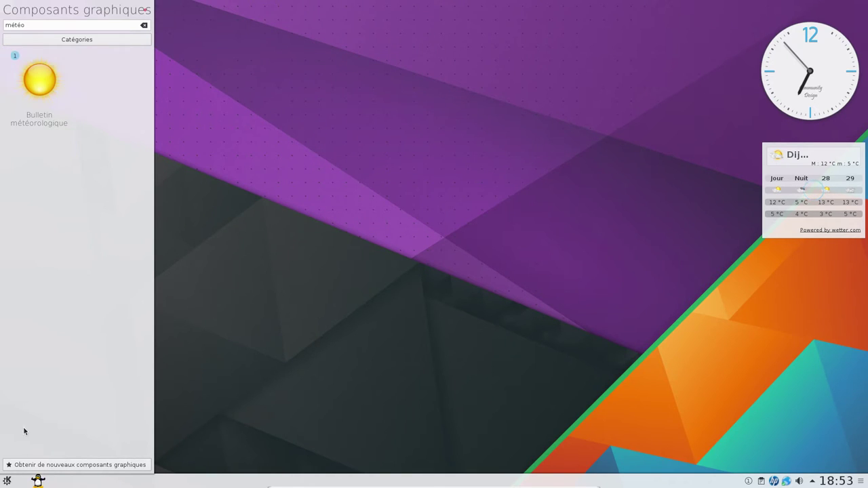
pyautogui.click(7, 480)
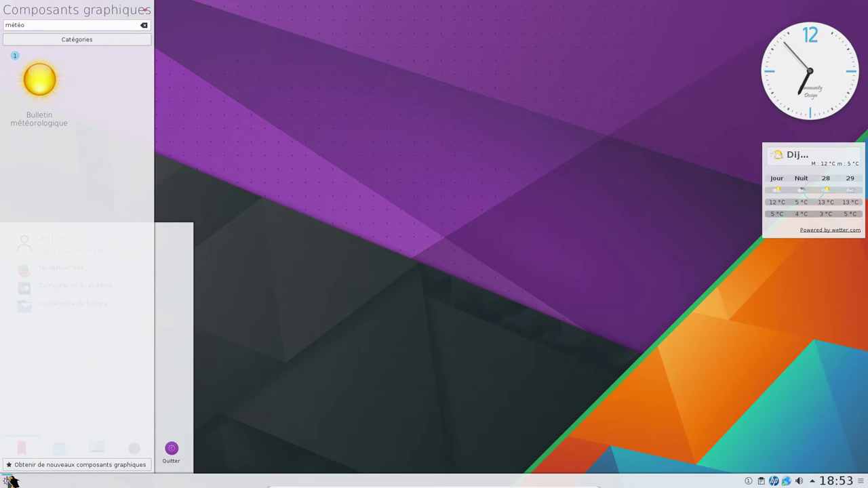
pyautogui.click(31, 83)
pyautogui.click(31, 25)
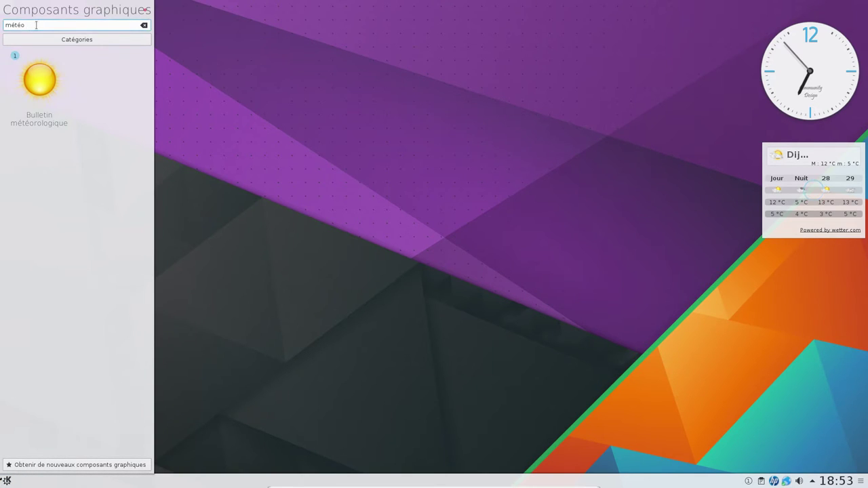
pyautogui.doubleClick(36, 25)
pyautogui.press('BackSpace')
pyautogui.write('lanc')
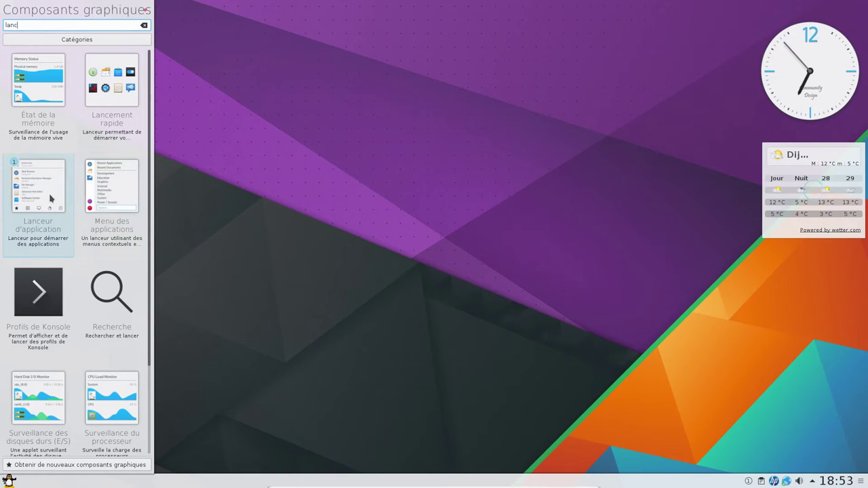
pyautogui.moveTo(49, 197); pyautogui.dragTo(2, 483)
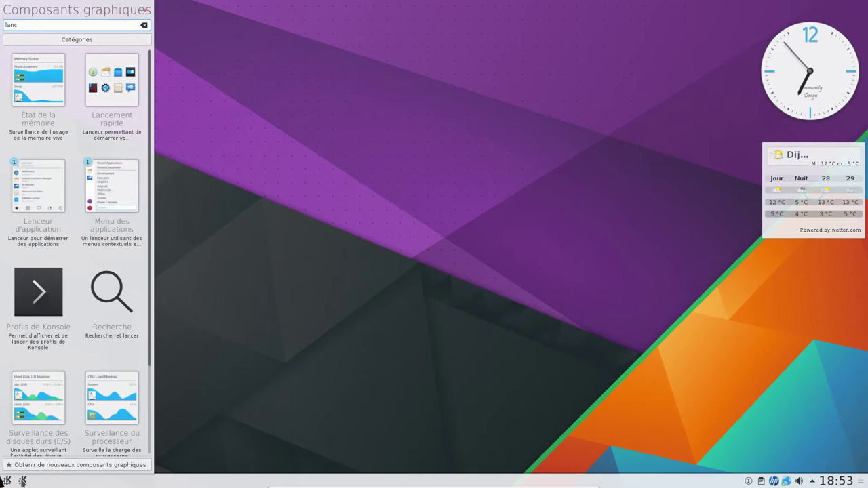
# - Remove the original Lanceur d'application widget from the panel, keeping Menu des applications, and lock the desktop widgets
pyautogui.rightClick(22, 481)
pyautogui.click(316, 405)
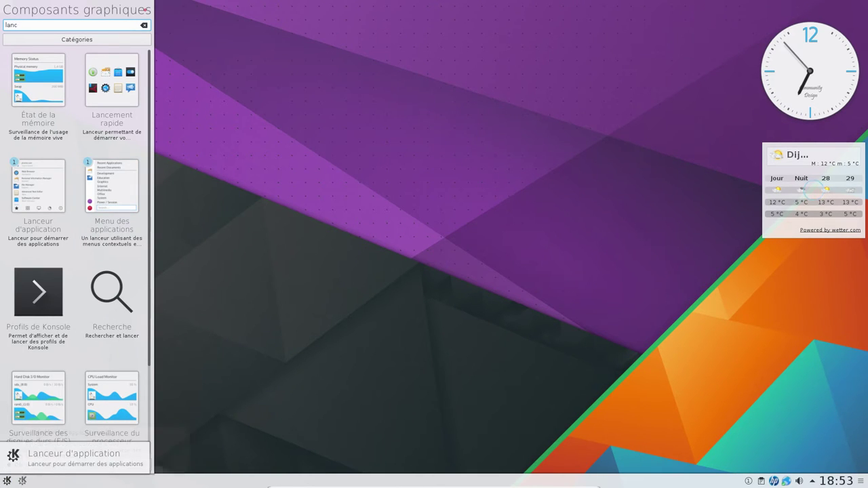
pyautogui.moveTo(43, 480)
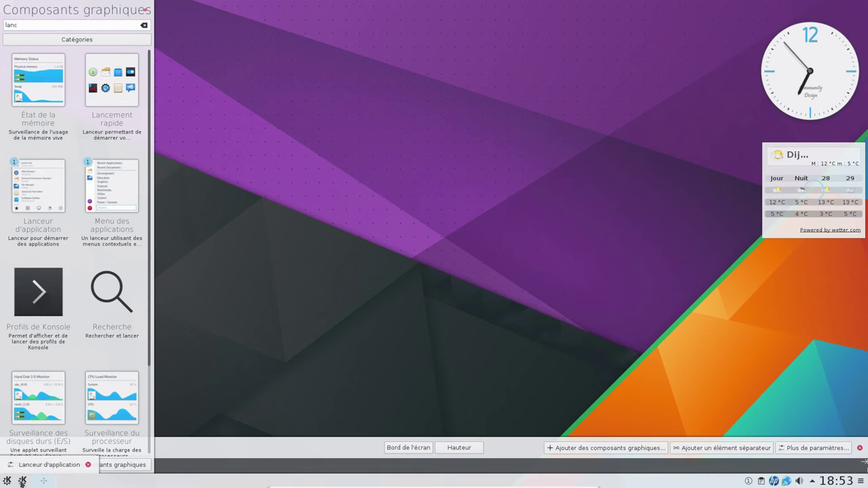
pyautogui.click(88, 465)
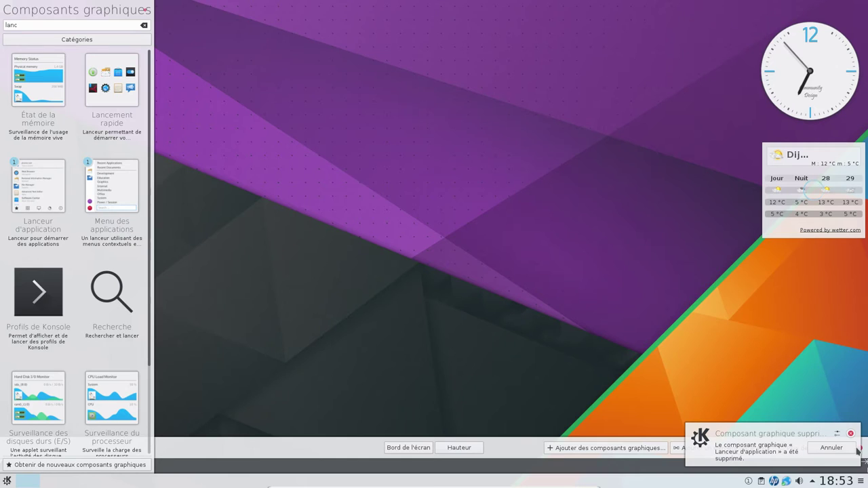
pyautogui.click(839, 450)
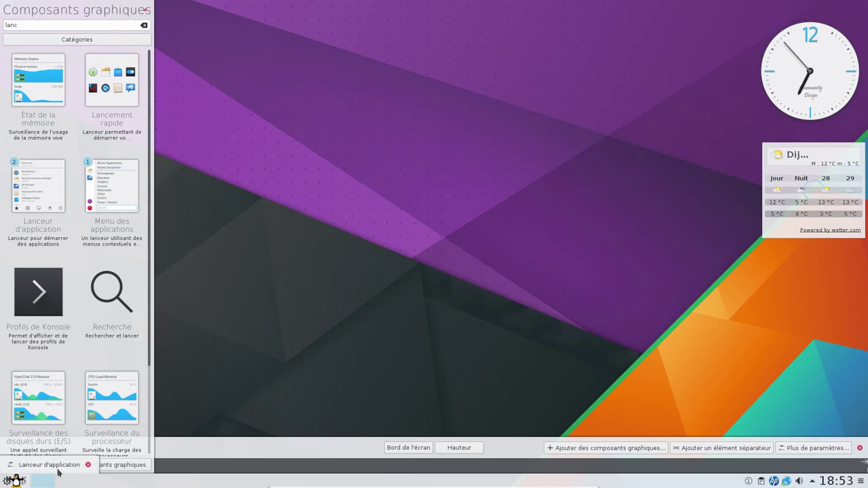
pyautogui.rightClick(316, 199)
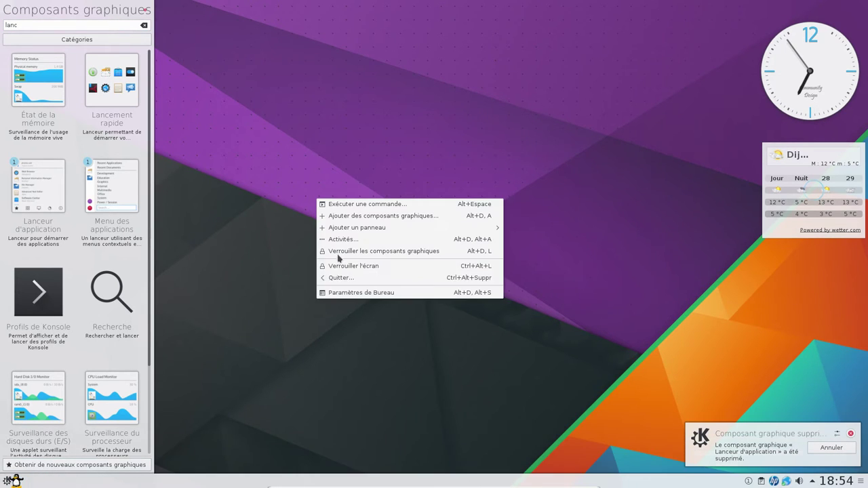
pyautogui.click(357, 252)
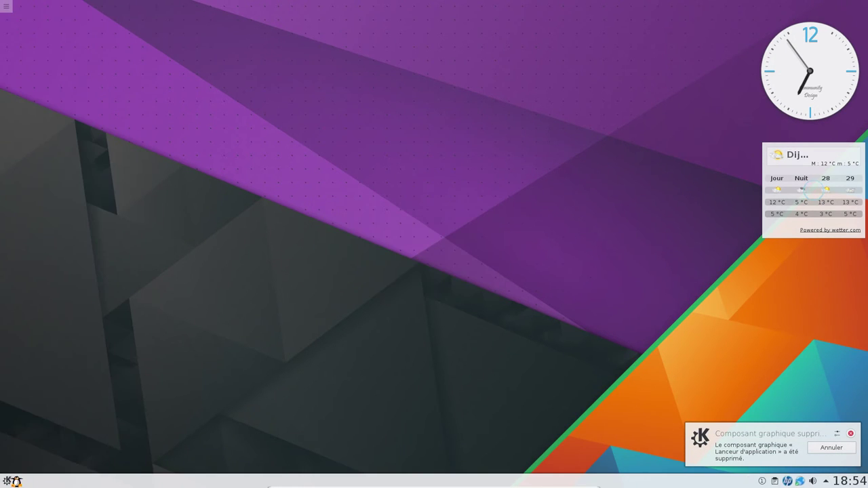
# - Browse the new launcher's application categories, start the Dolphin file manager, and move its window away from the desktop's upper-left corner
pyautogui.click(8, 482)
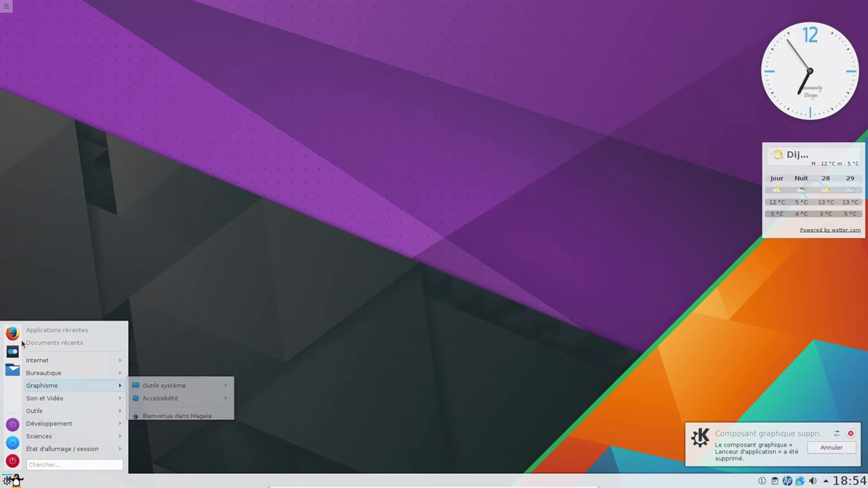
pyautogui.moveTo(60, 376)
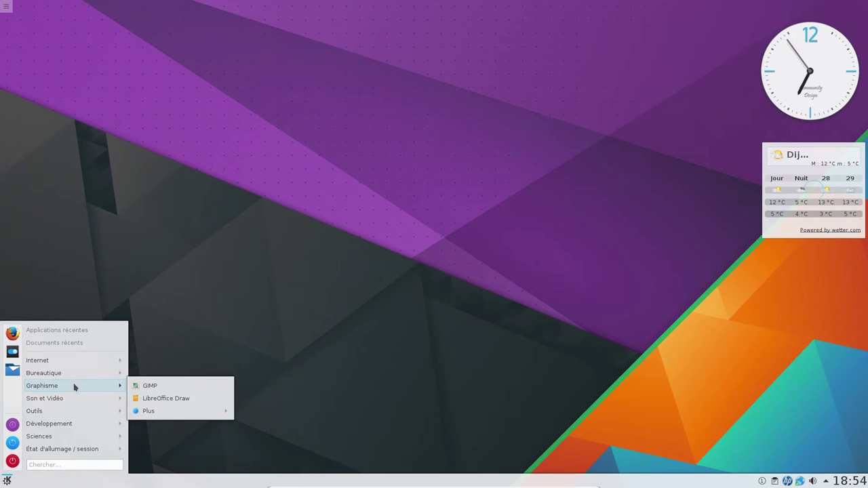
pyautogui.click(13, 370)
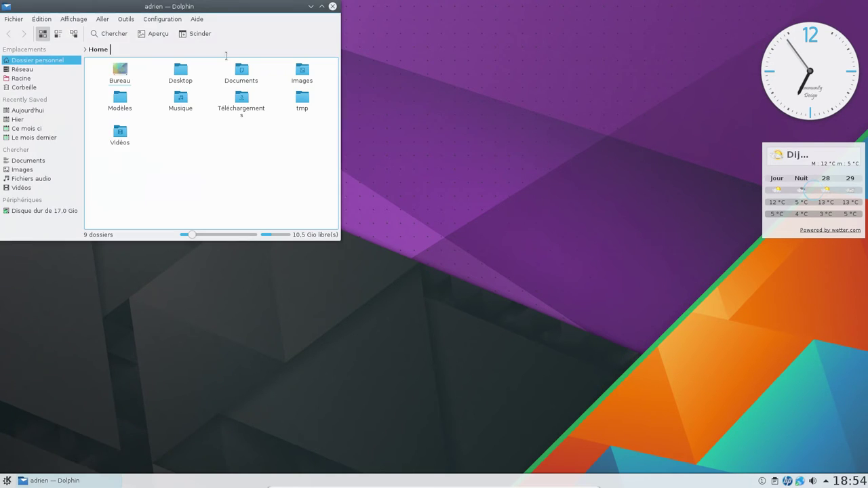
pyautogui.moveTo(141, 6); pyautogui.dragTo(338, 72)
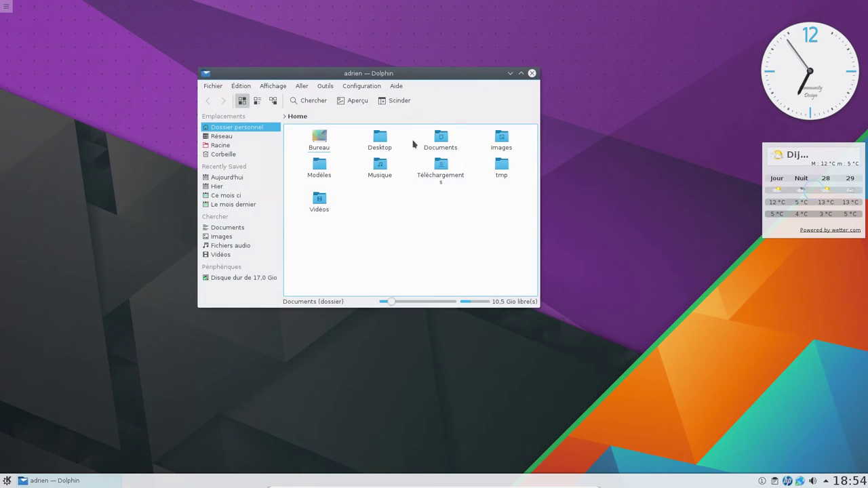
# - Open Dolphin's preferences and review the Modes d'affichage, Navigation, Services and Corbeille settings
pyautogui.click(362, 86)
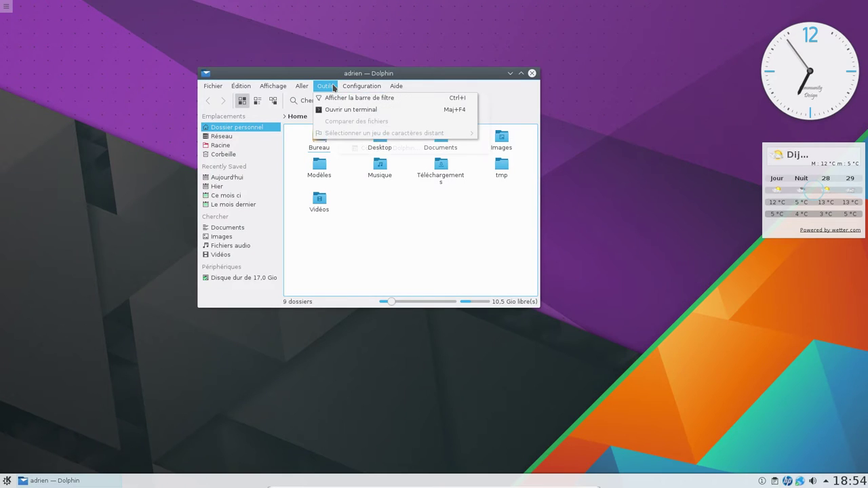
pyautogui.moveTo(296, 86)
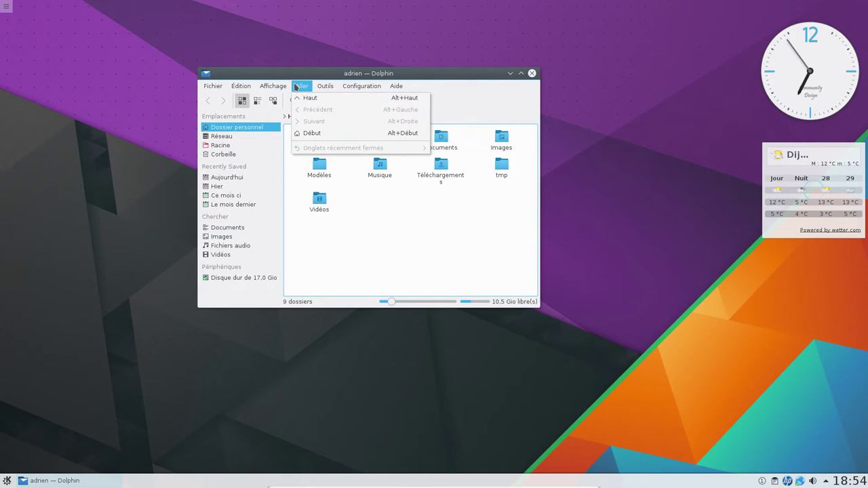
pyautogui.moveTo(362, 86)
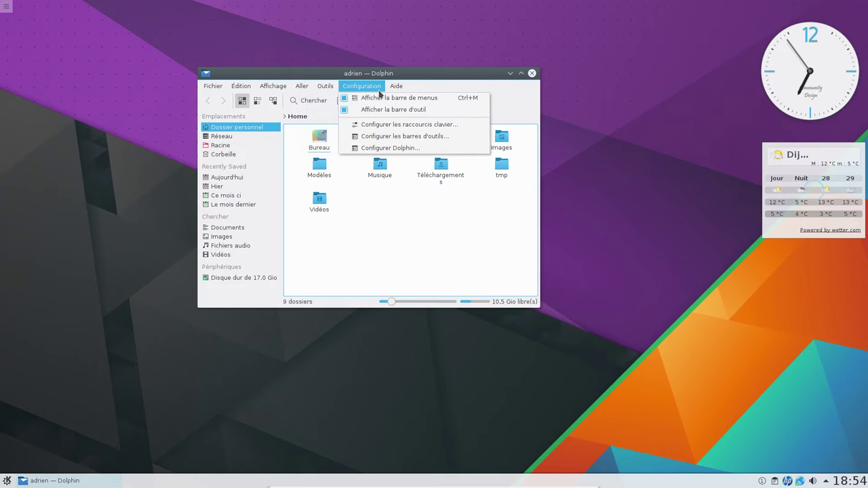
pyautogui.click(380, 148)
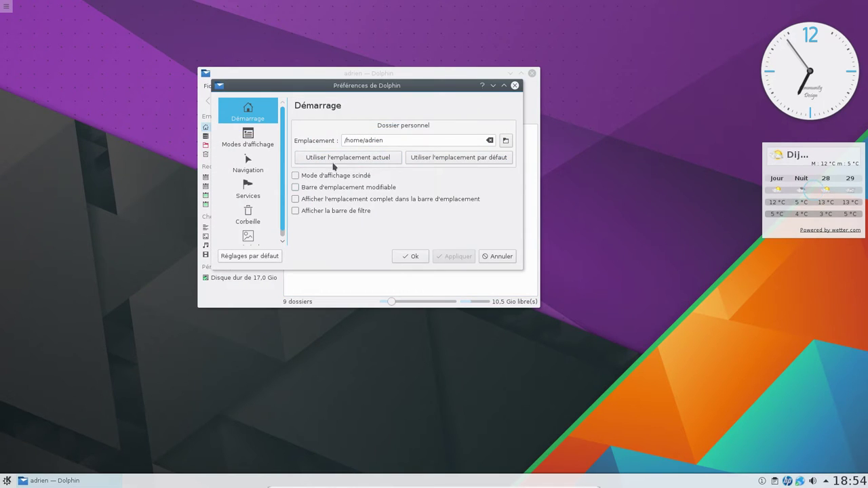
pyautogui.click(265, 133)
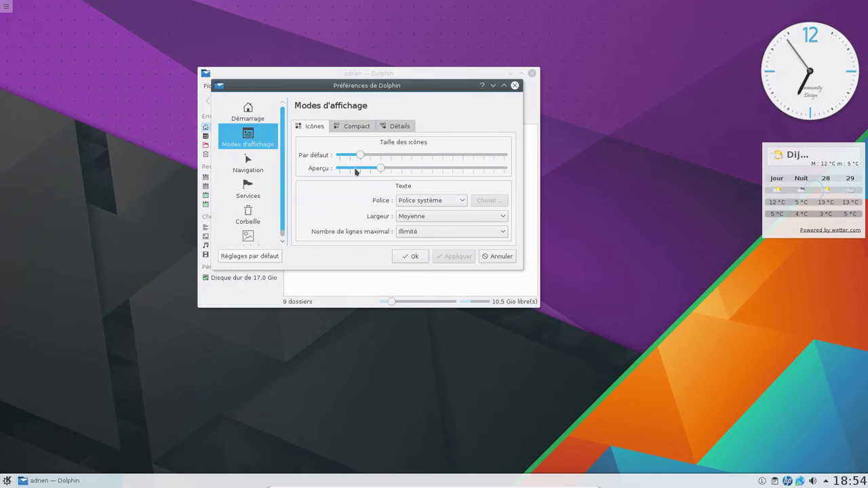
pyautogui.click(232, 168)
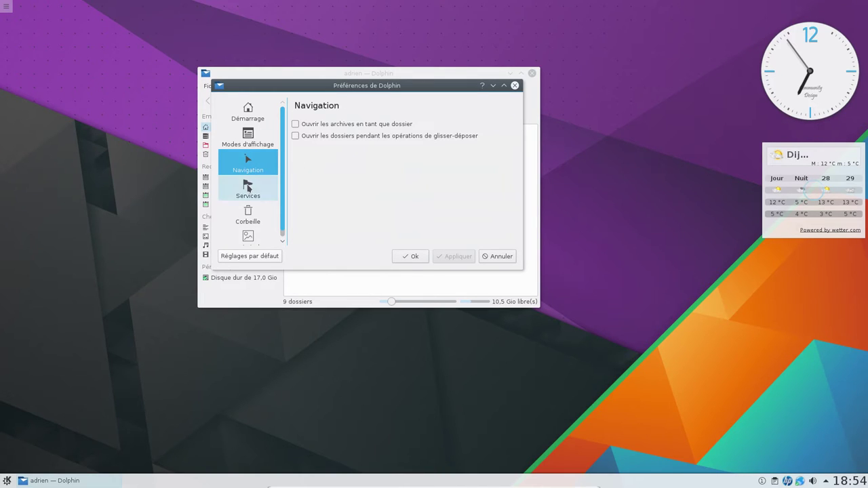
pyautogui.click(257, 196)
pyautogui.click(256, 213)
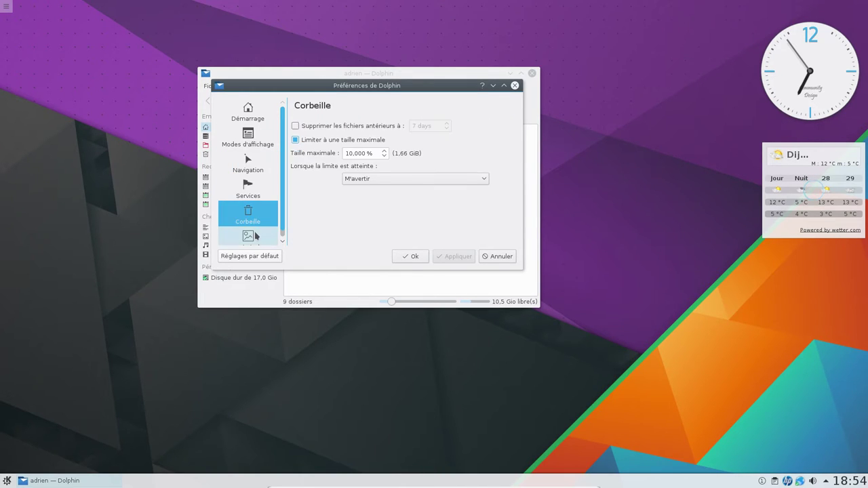
# - Review Dolphin's Général settings, including Confirmations, Aperçus and Barre d'état, and close the preferences and Dolphin
pyautogui.click(251, 237)
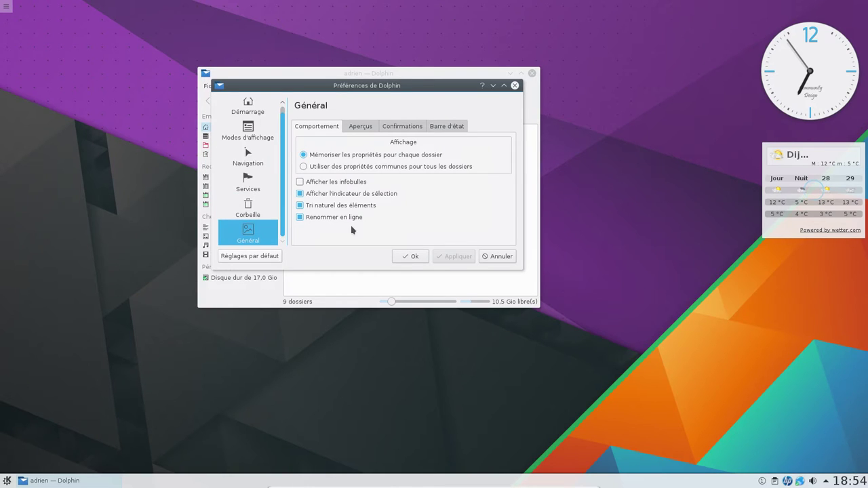
pyautogui.click(402, 126)
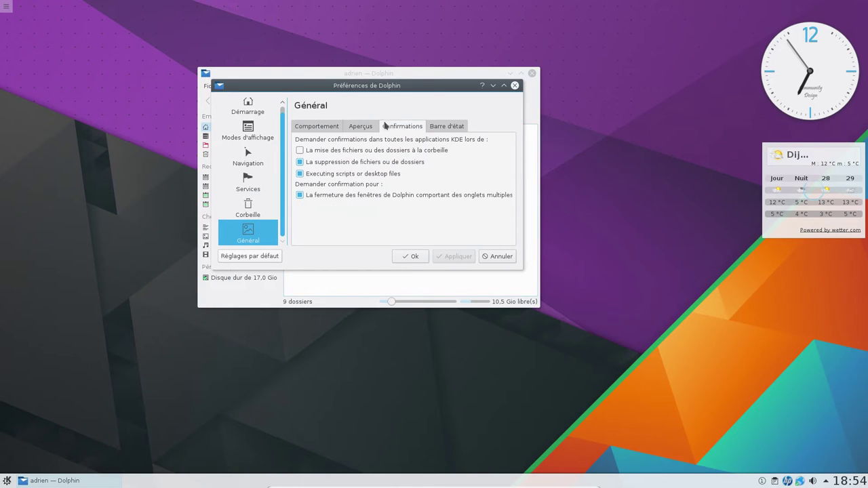
pyautogui.click(360, 126)
pyautogui.click(447, 126)
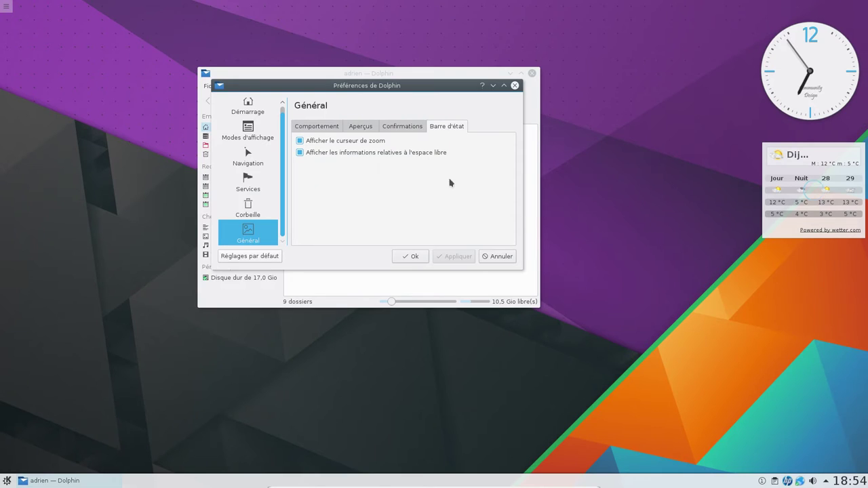
pyautogui.click(410, 256)
pyautogui.click(532, 73)
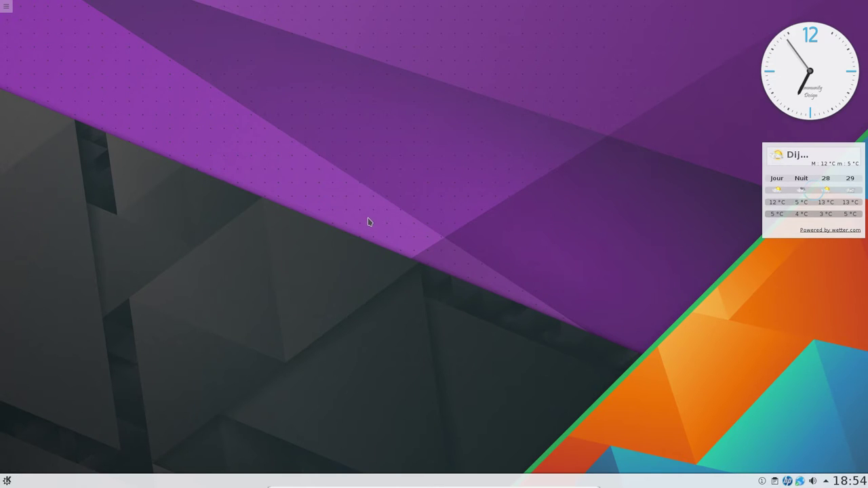
# - Look through the Internet applications in the launcher, start Firefox, and display its menu bar
pyautogui.click(7, 481)
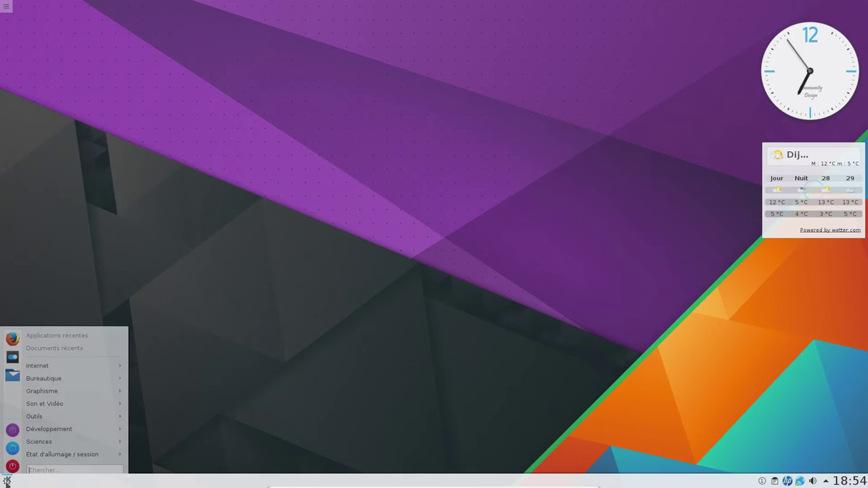
pyautogui.moveTo(49, 360)
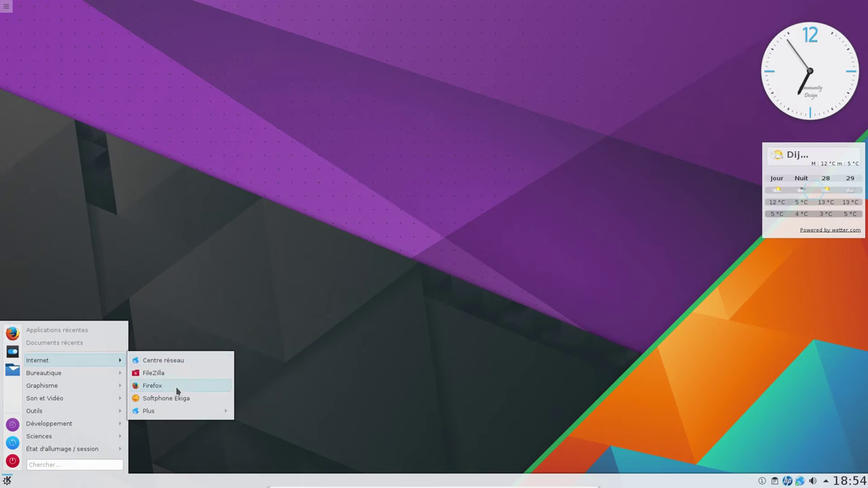
pyautogui.moveTo(179, 414)
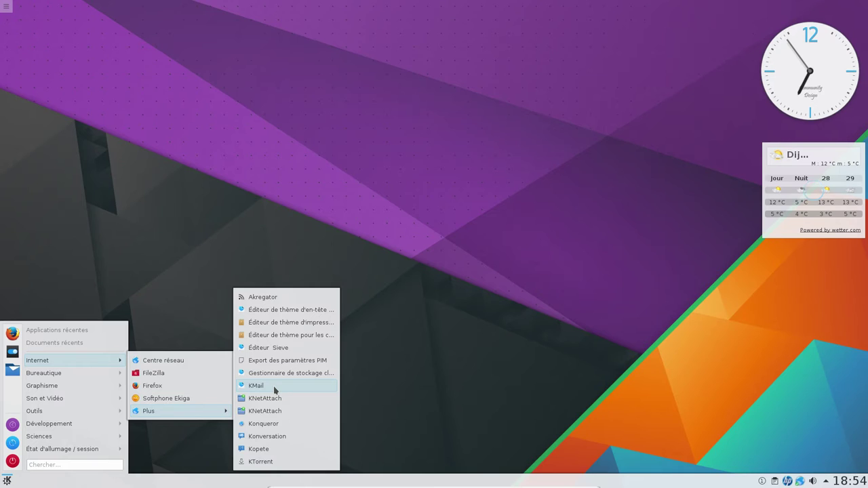
pyautogui.click(156, 387)
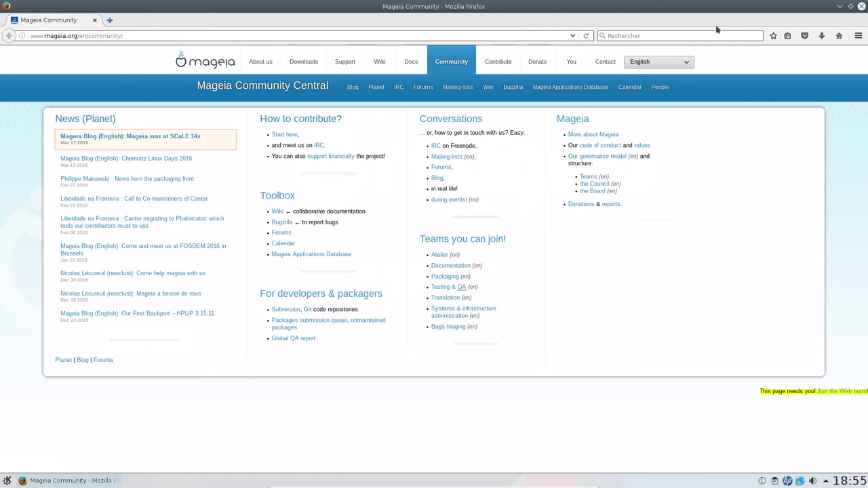
pyautogui.rightClick(716, 28)
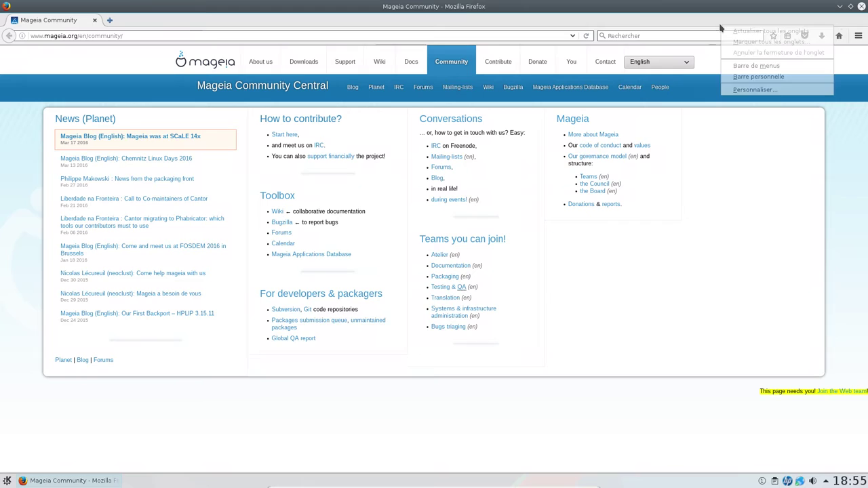
pyautogui.click(754, 68)
# - Check the Firefox version in À propos de Firefox and close the browser
pyautogui.click(222, 19)
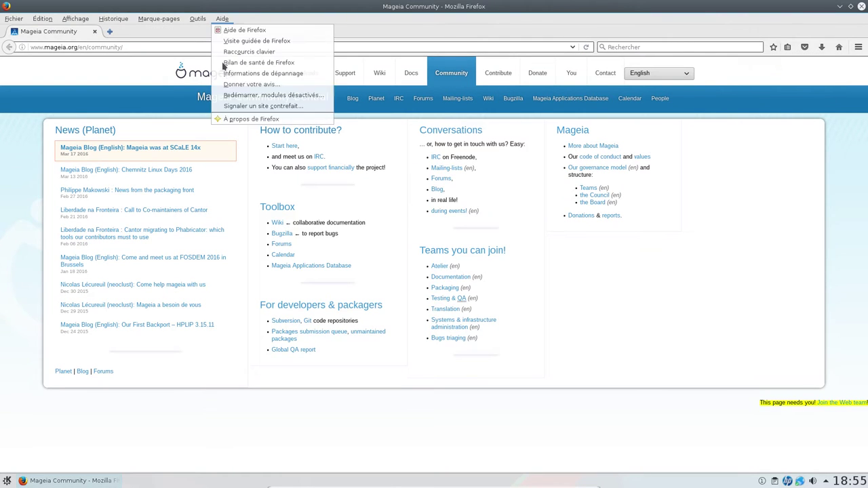
pyautogui.click(248, 118)
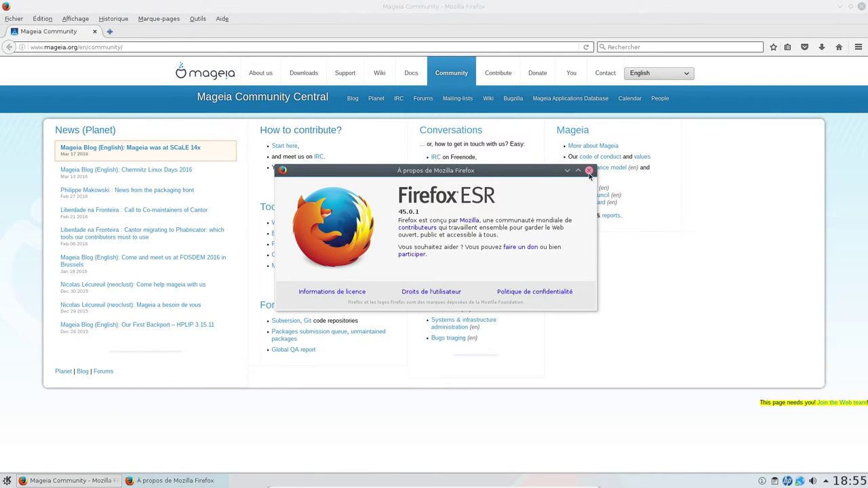
pyautogui.click(588, 170)
pyautogui.hotkey('ctrl', 'F12')
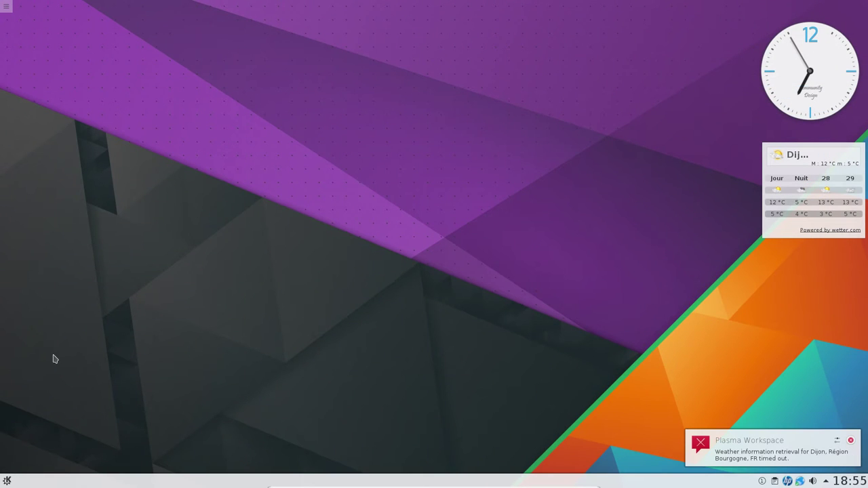
# - Start LibreOffice Impress from the Bureautique applications, check its version in À propos de LibreOffice, and close it
pyautogui.click(6, 482)
pyautogui.moveTo(57, 377)
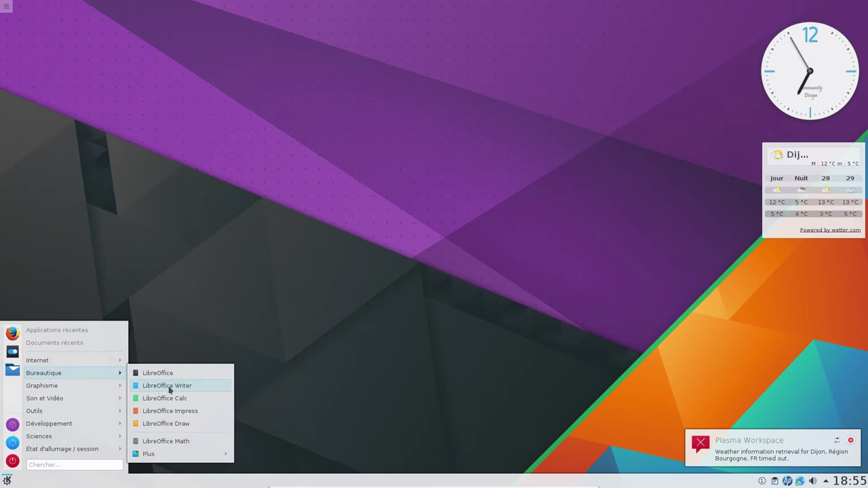
pyautogui.click(171, 411)
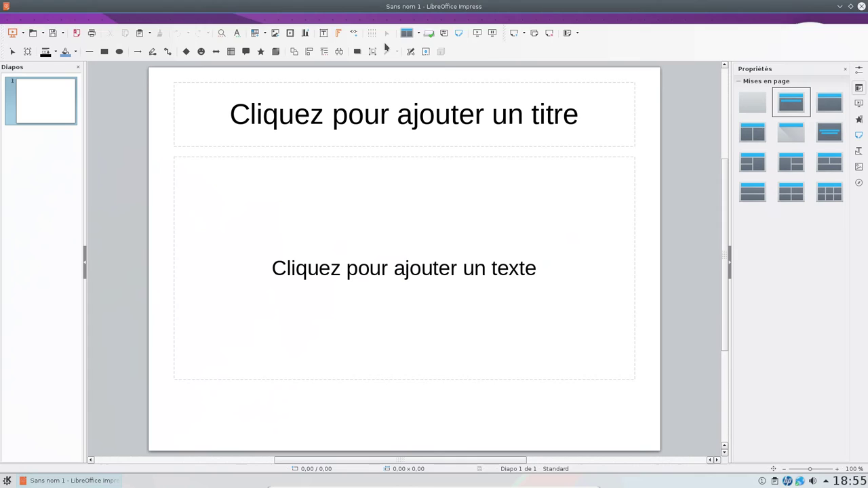
pyautogui.click(249, 18)
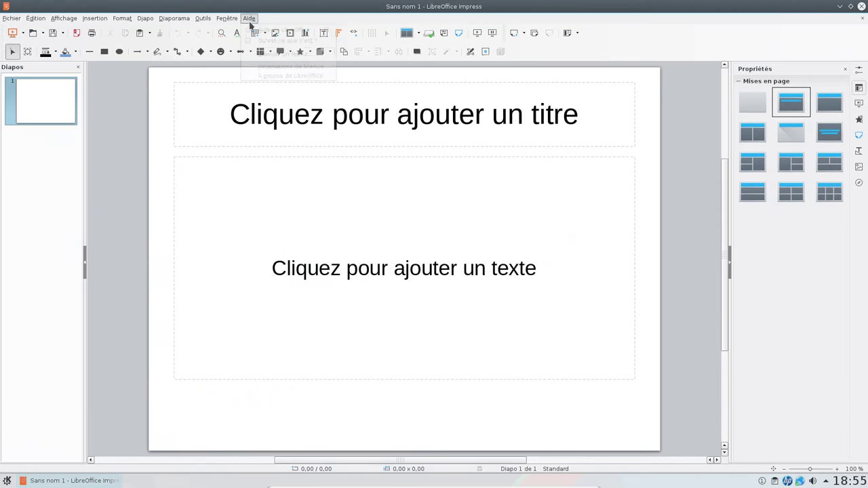
pyautogui.click(274, 77)
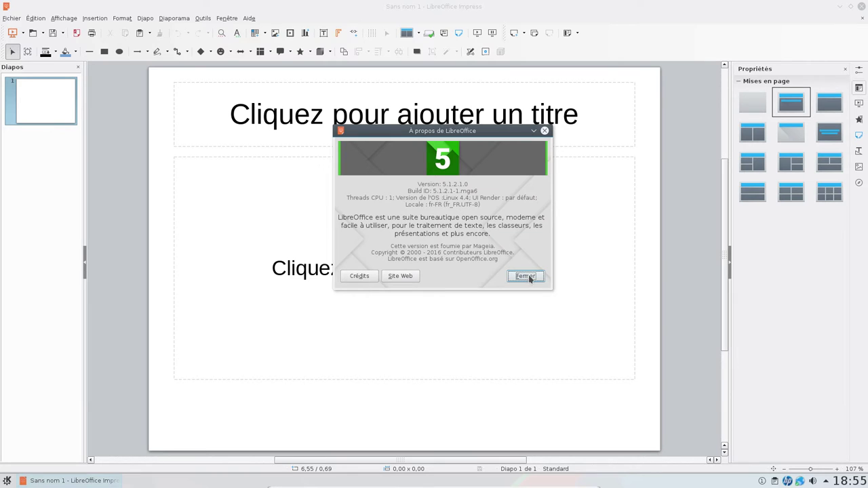
pyautogui.click(526, 276)
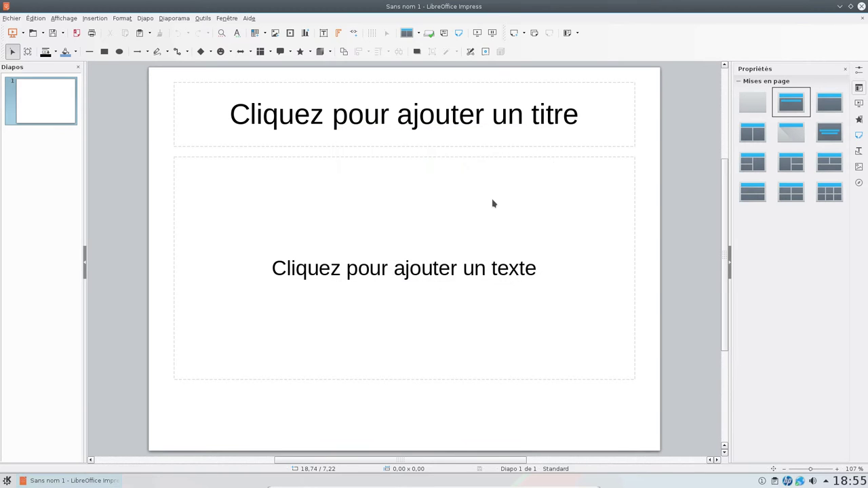
pyautogui.click(861, 6)
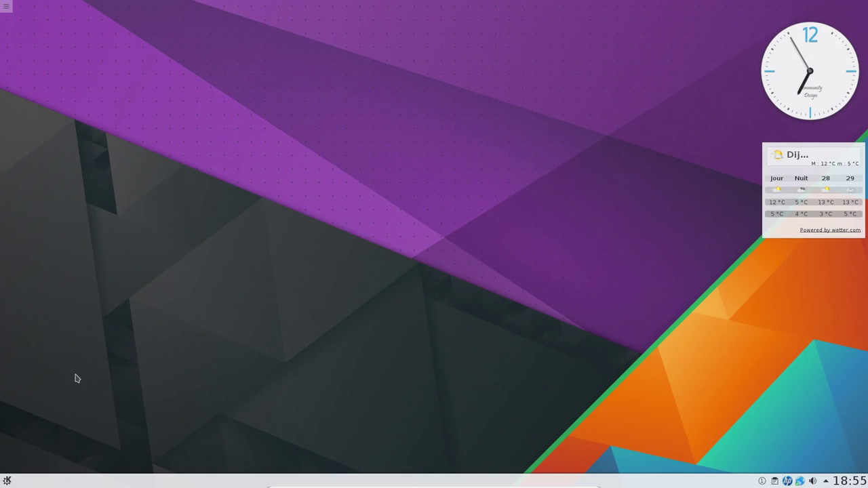
# - Look through the Bureautique and Graphisme applications in the launcher and start GIMP
pyautogui.click(6, 482)
pyautogui.moveTo(69, 371)
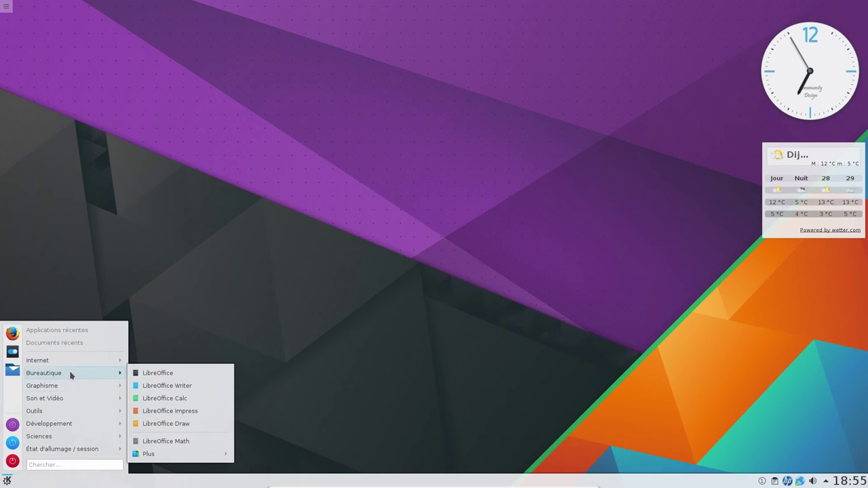
pyautogui.moveTo(166, 412)
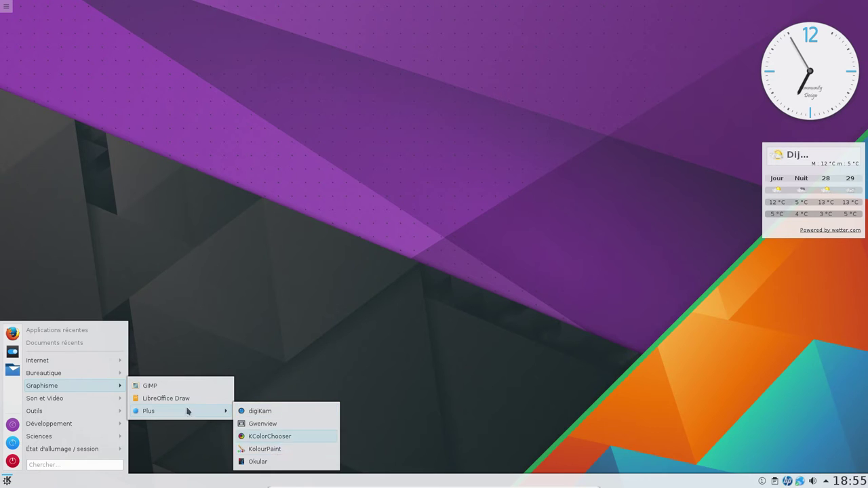
pyautogui.click(167, 384)
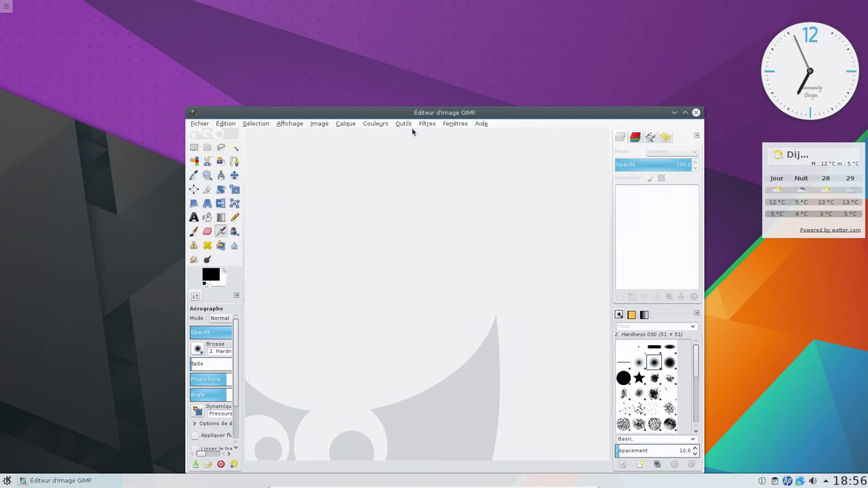
# - Check the GIMP version in À propos de GIMP, maximize its main window, and close the program
pyautogui.click(482, 123)
pyautogui.click(502, 171)
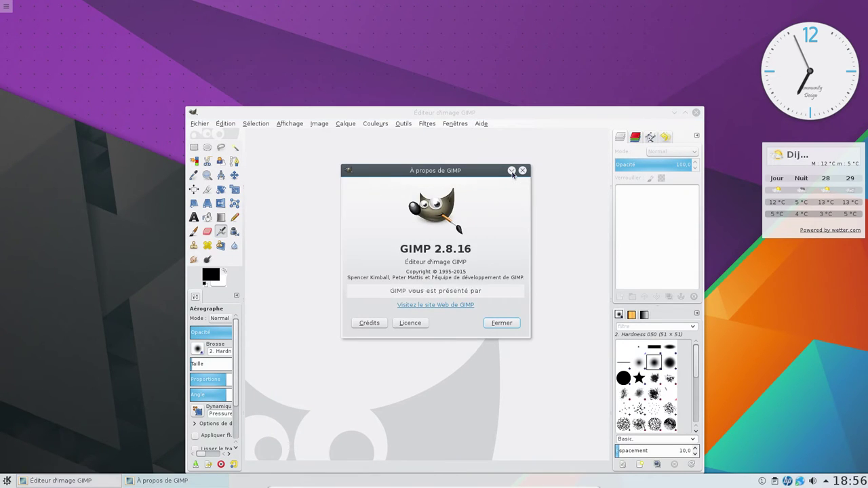
pyautogui.click(502, 323)
pyautogui.click(685, 113)
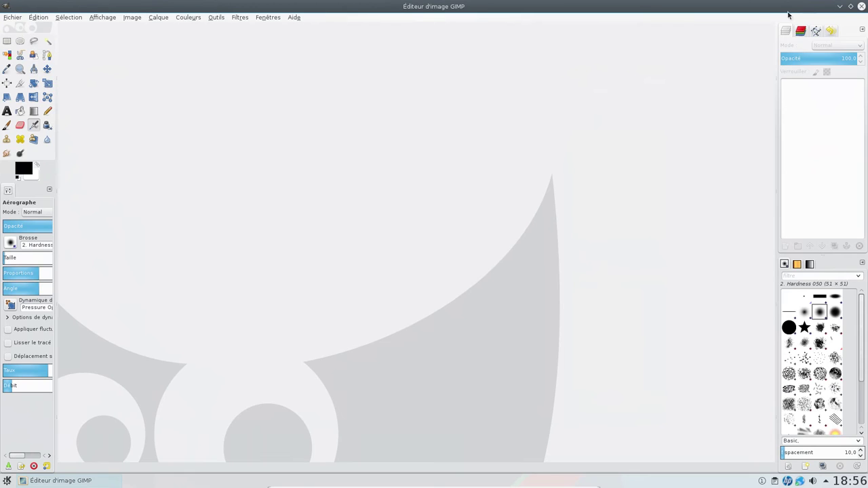
pyautogui.click(861, 6)
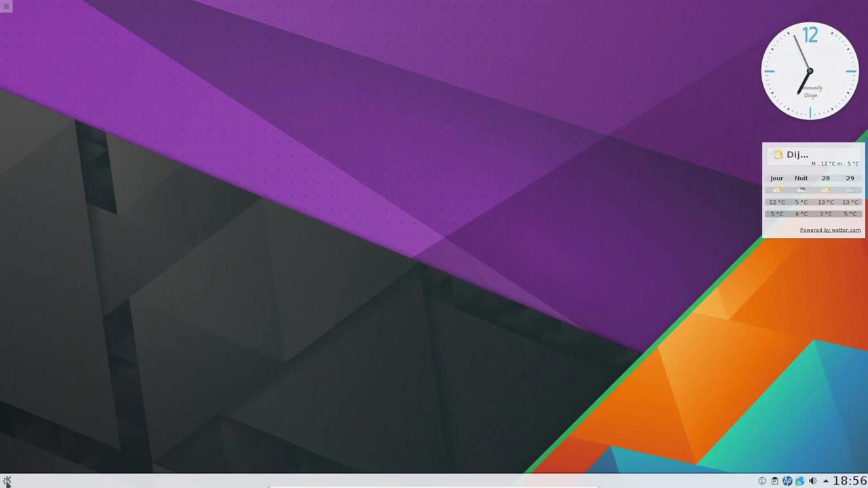
# - Start VLC from the additional Son et Vidéo applications, check its version in À propos, and close the player
pyautogui.click(6, 481)
pyautogui.moveTo(65, 400)
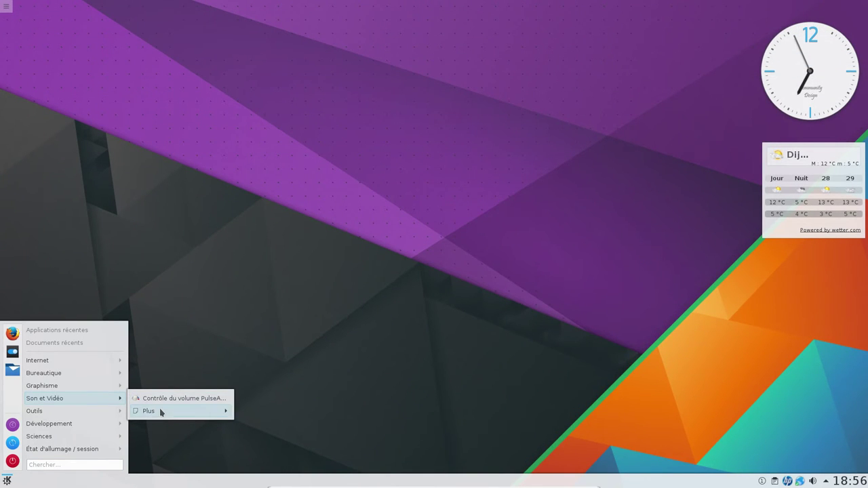
pyautogui.moveTo(215, 415)
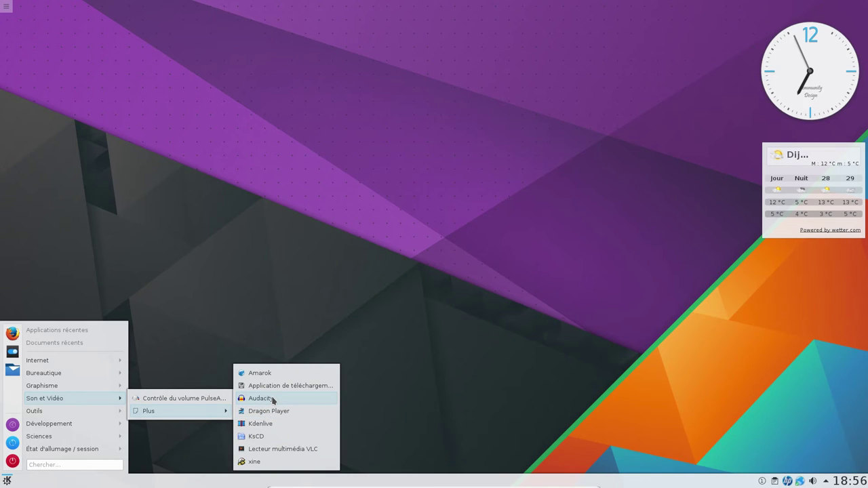
pyautogui.click(268, 451)
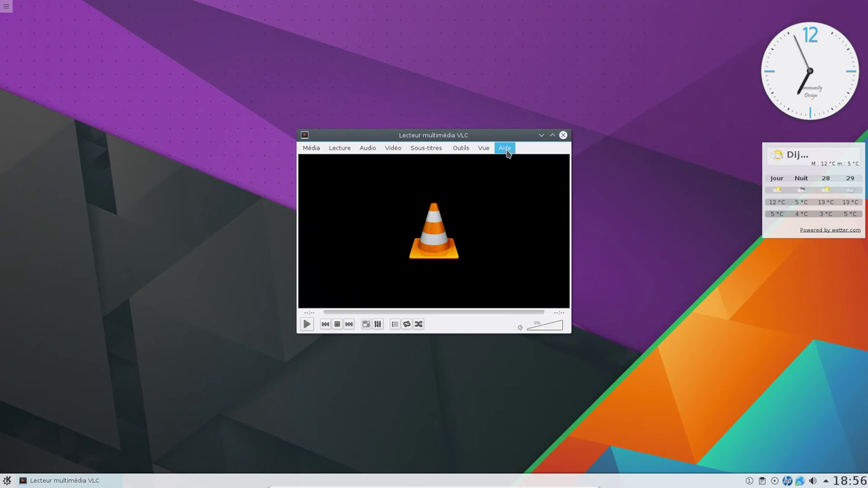
pyautogui.click(506, 148)
pyautogui.click(505, 174)
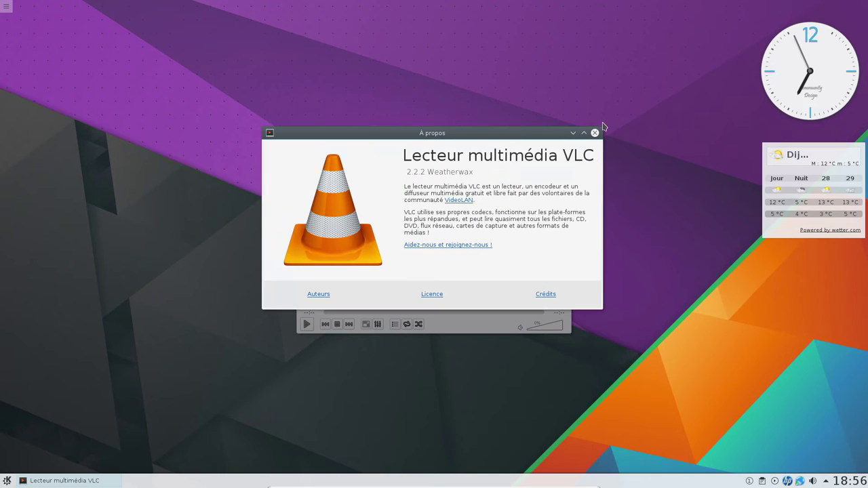
pyautogui.click(594, 134)
pyautogui.click(566, 135)
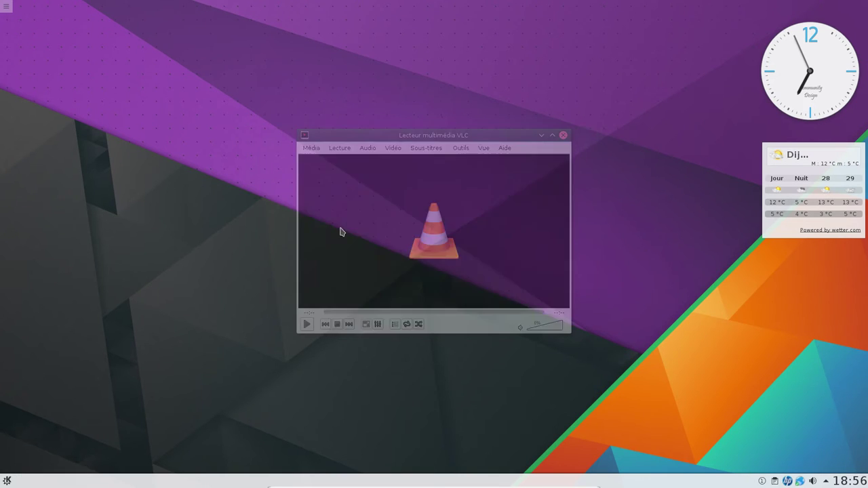
# - Start Amarok from the additional Son et Vidéo applications and check its version in À propos d'Amarok
pyautogui.click(7, 480)
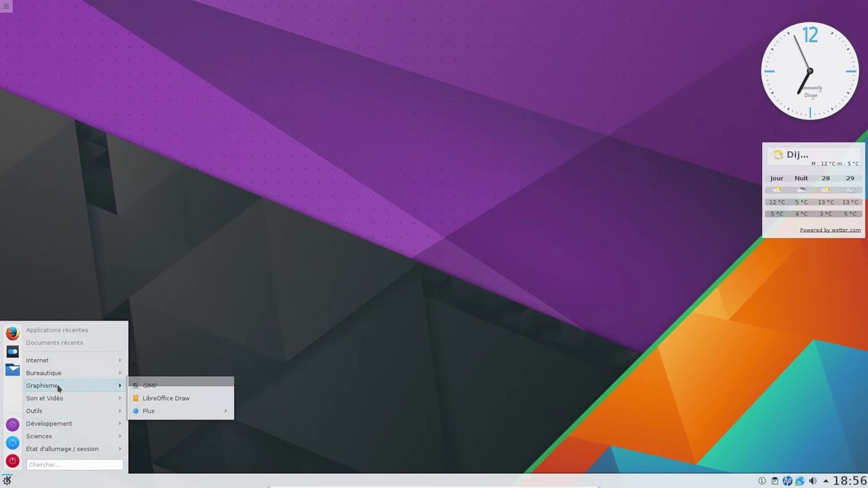
pyautogui.moveTo(179, 411)
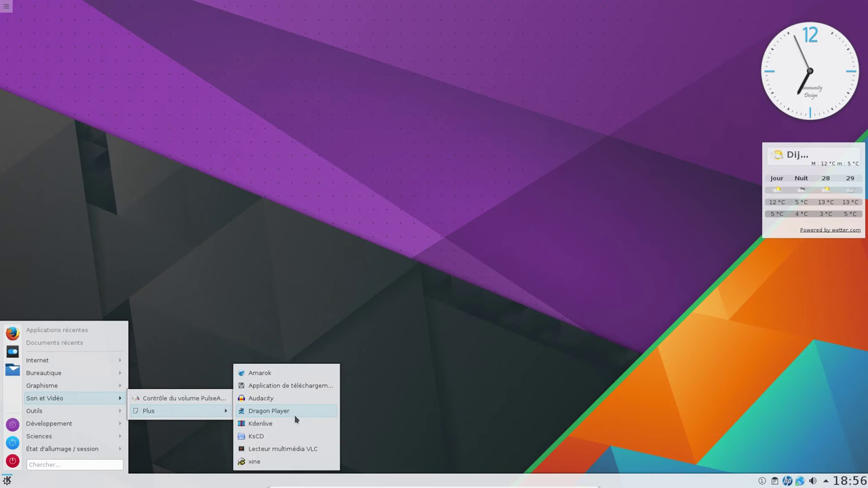
pyautogui.click(291, 373)
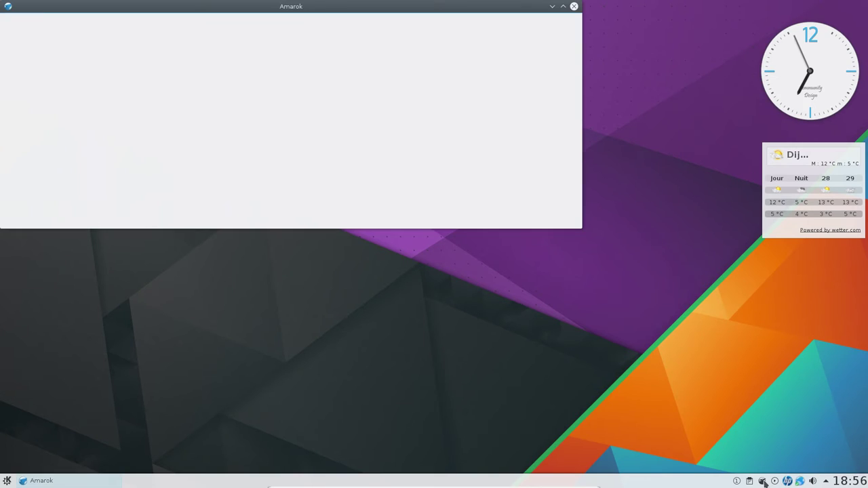
pyautogui.click(175, 19)
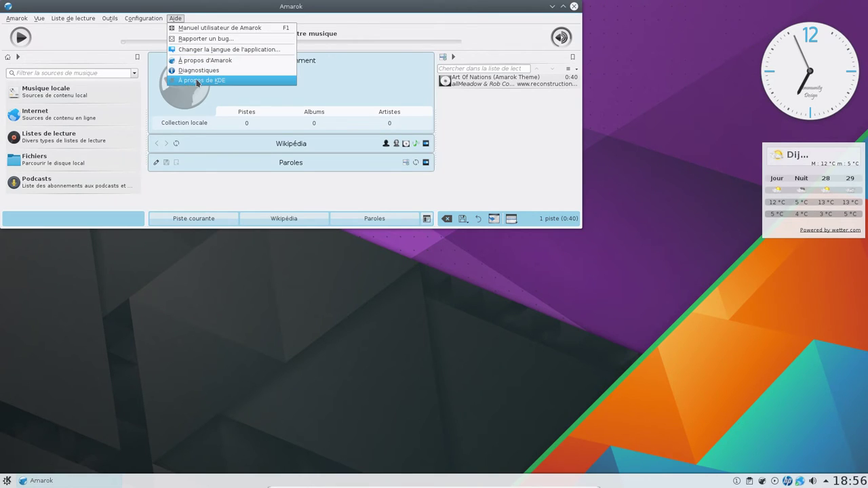
pyautogui.click(226, 60)
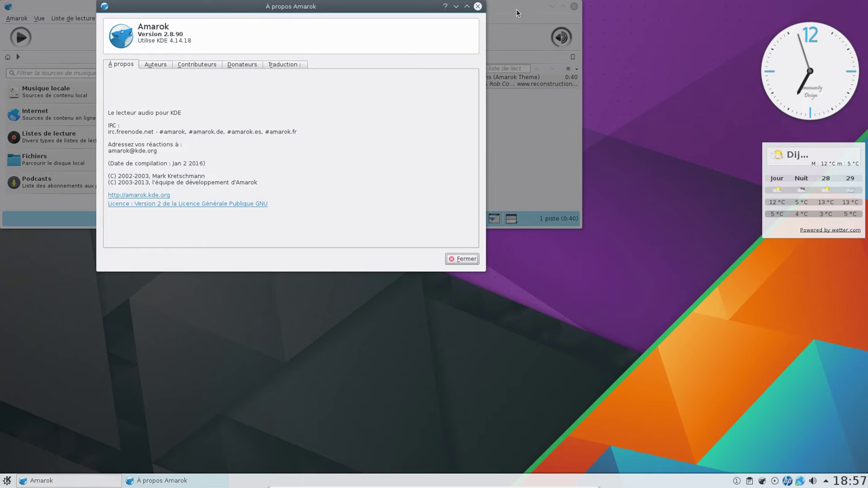
pyautogui.click(477, 6)
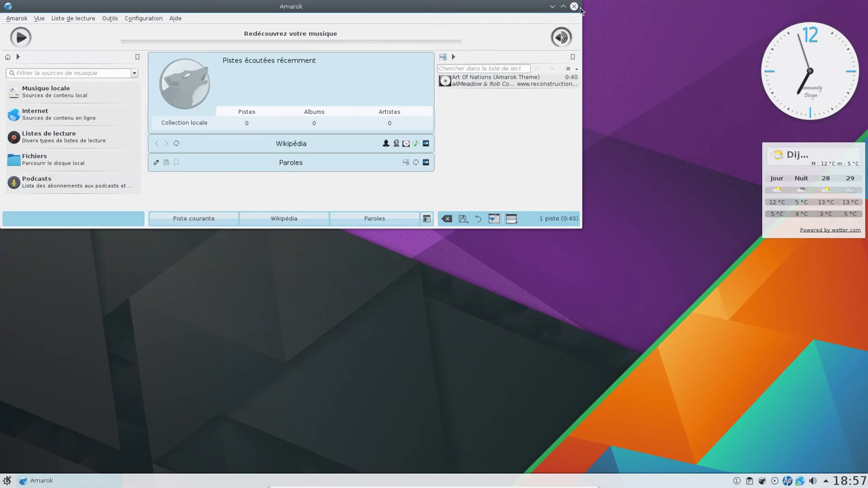
# - Close the Amarok window and quit the player completely from the system tray, confirming the exit
pyautogui.click(574, 7)
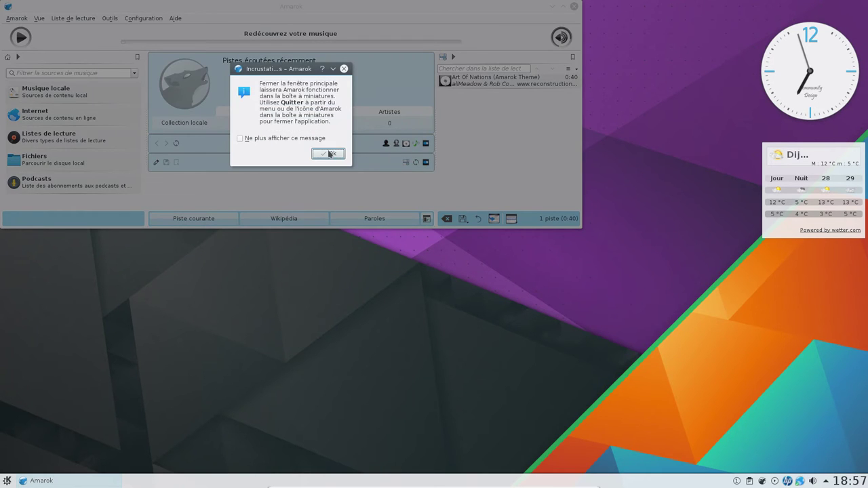
pyautogui.click(329, 154)
pyautogui.rightClick(762, 481)
pyautogui.click(779, 468)
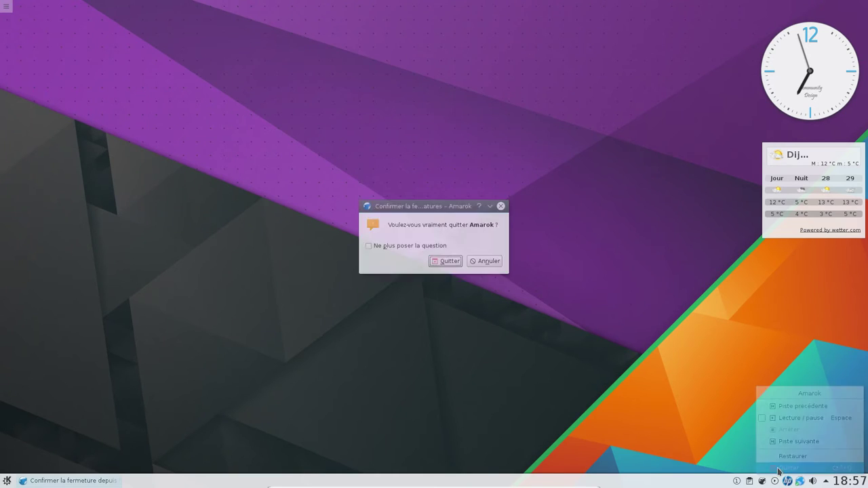
pyautogui.click(451, 261)
# - Look through the launcher's Outils applications, including the additional tools under Plus and the Outils système group
pyautogui.click(7, 481)
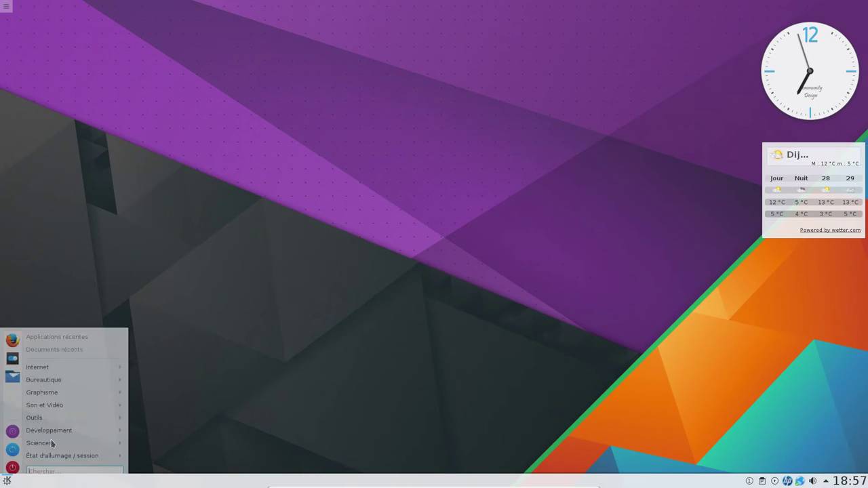
pyautogui.moveTo(62, 407)
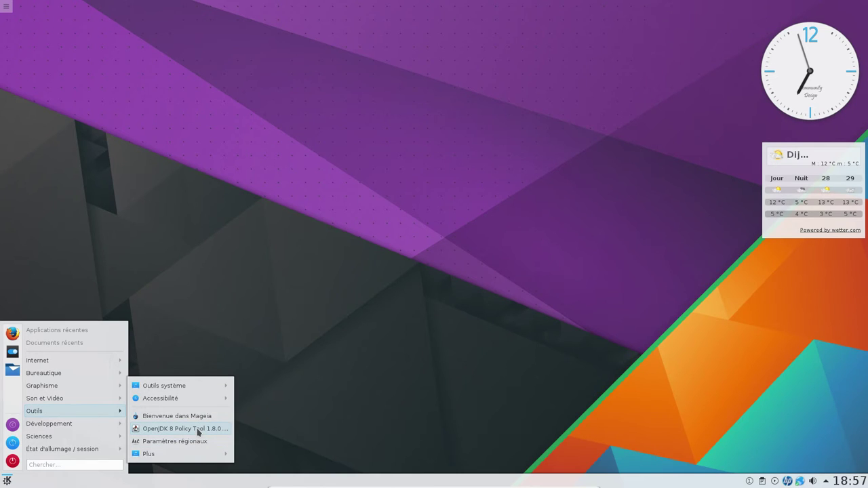
pyautogui.moveTo(198, 459)
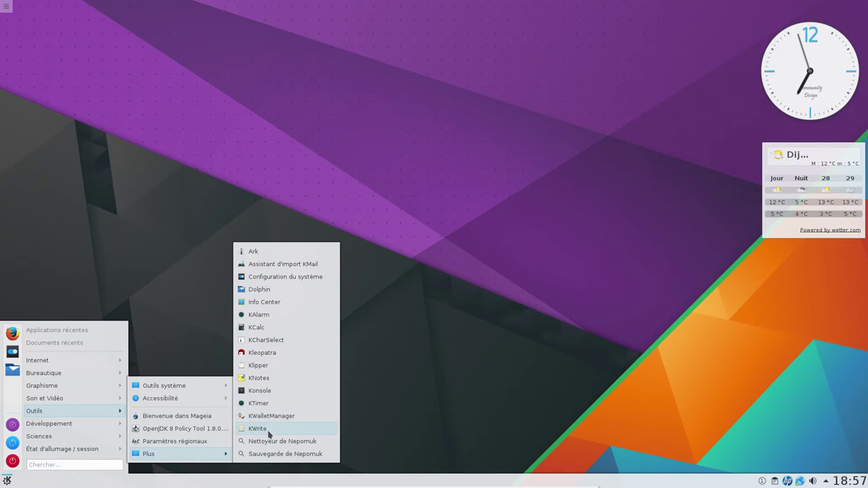
pyautogui.moveTo(183, 391)
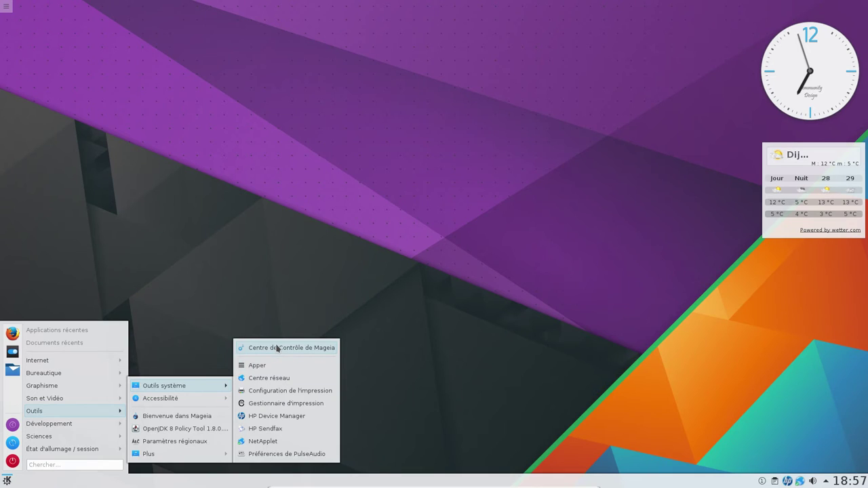
pyautogui.moveTo(42, 449)
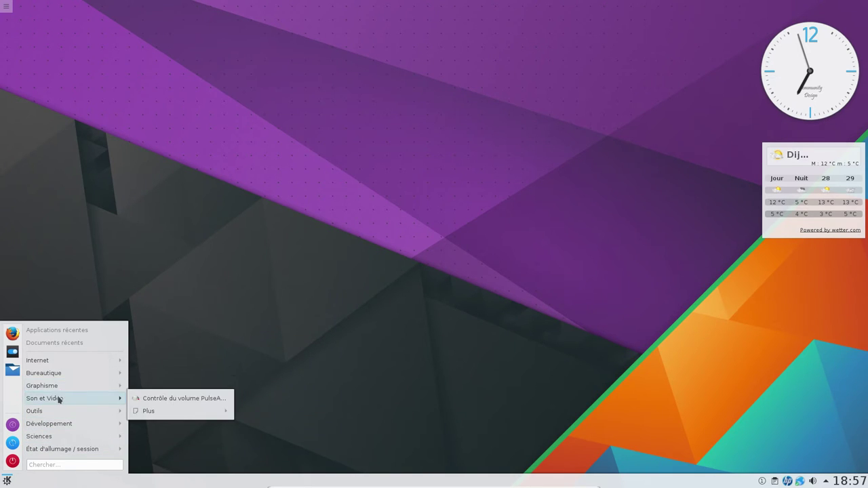
pyautogui.moveTo(112, 412)
pyautogui.moveTo(231, 387)
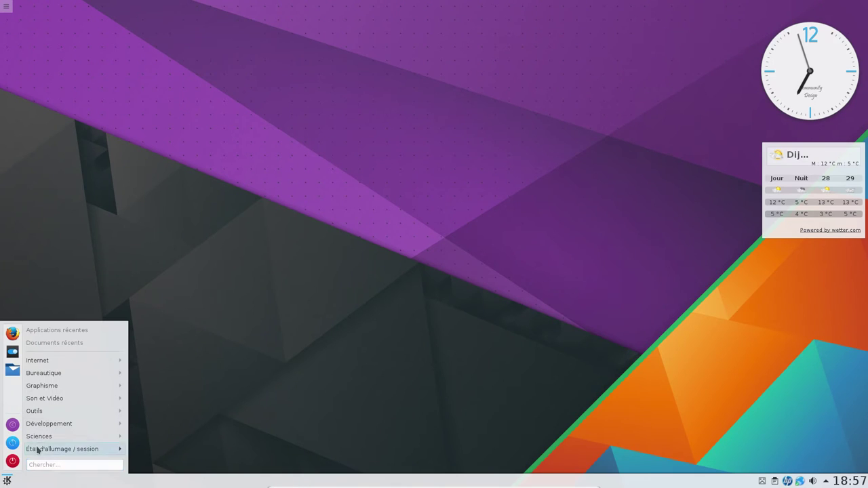
# - Add Centre de Contrôle de Mageia from Outils système to the launcher favourites
pyautogui.moveTo(85, 411)
pyautogui.moveTo(180, 386)
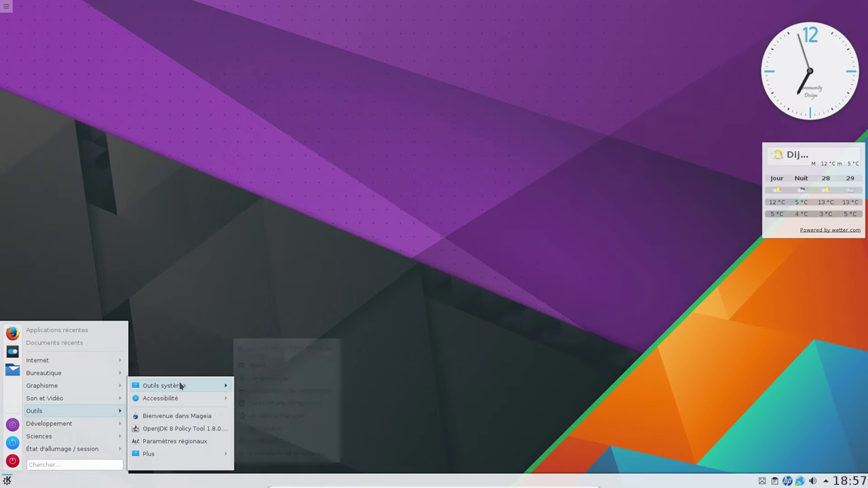
pyautogui.rightClick(296, 349)
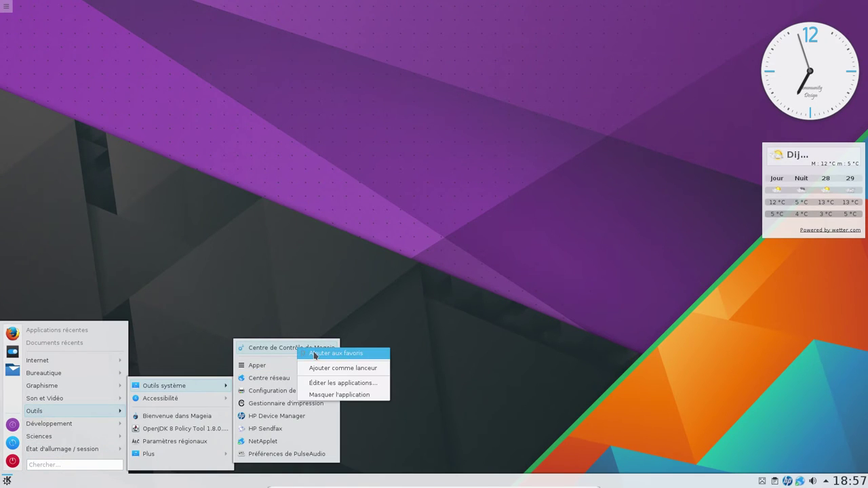
pyautogui.click(317, 355)
pyautogui.moveTo(28, 378)
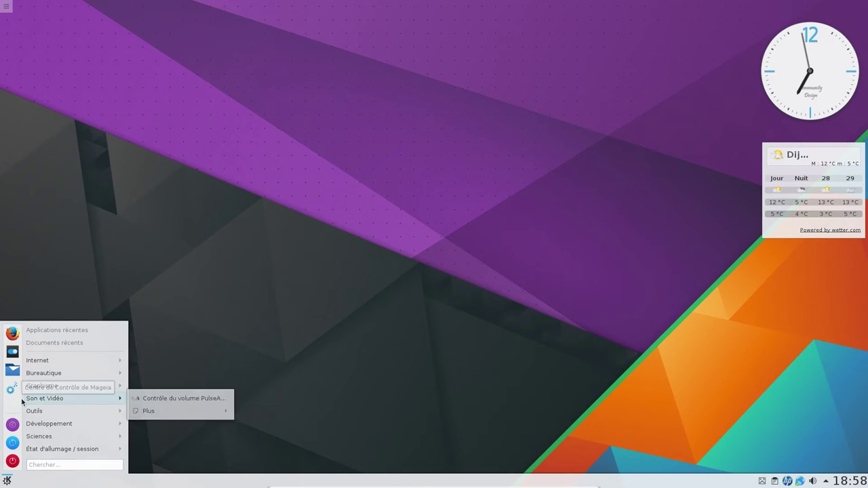
# - Open the Plasma crash report from the system tray and close it without reporting a bug
pyautogui.click(760, 481)
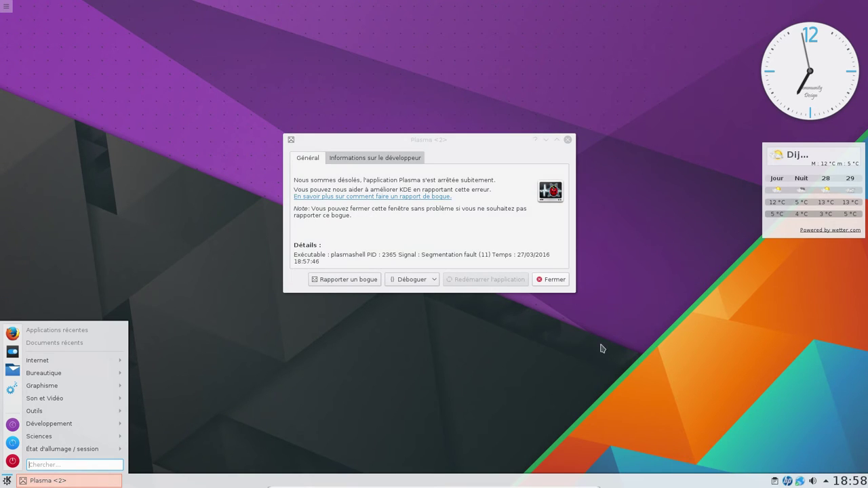
pyautogui.click(547, 280)
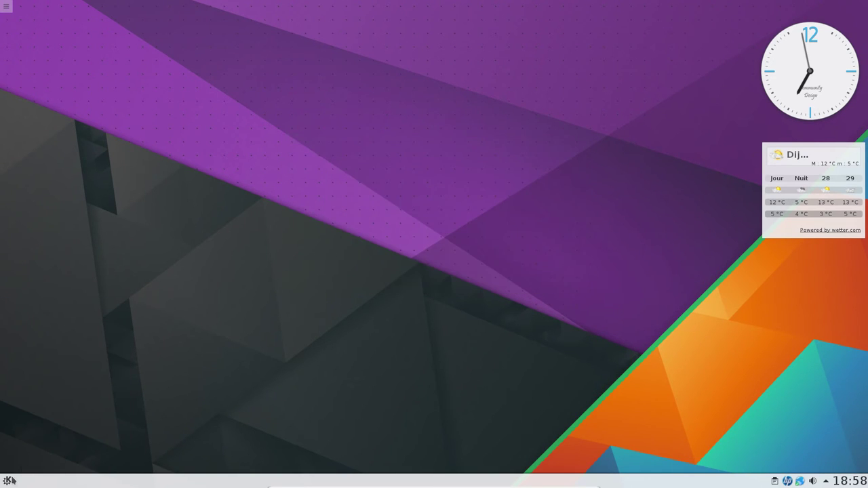
# - Start Centre de Contrôle de Mageia from the launcher favourites, authenticating with the root password
pyautogui.click(9, 481)
pyautogui.click(11, 392)
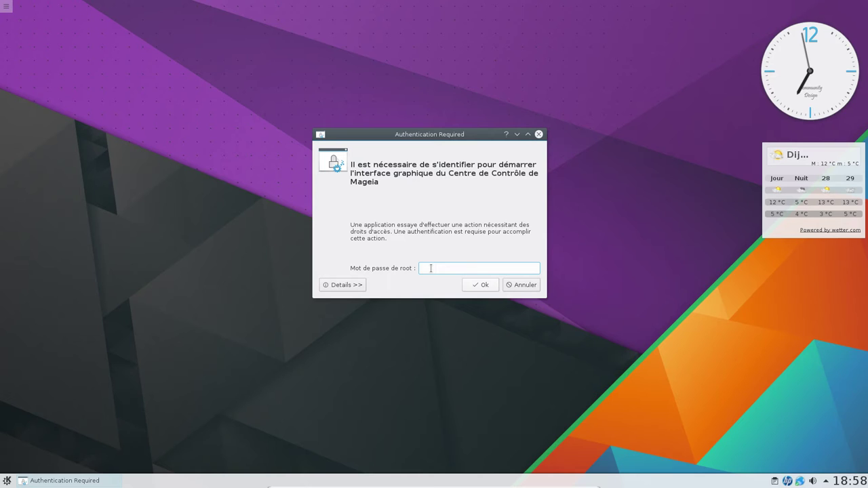
pyautogui.write('•••••••••')
pyautogui.press('Return')
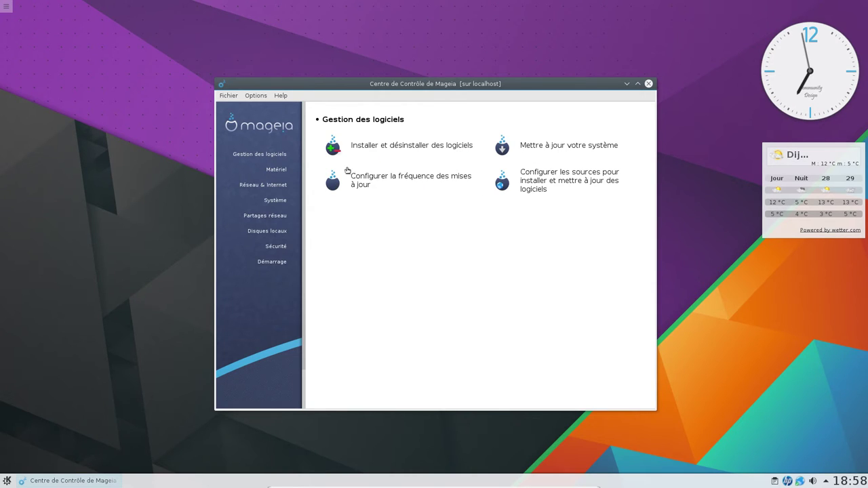
# - Look through the Gestion des logiciels and Matériel sections and view the keyboard configuration, leaving it without changes
pyautogui.click(276, 170)
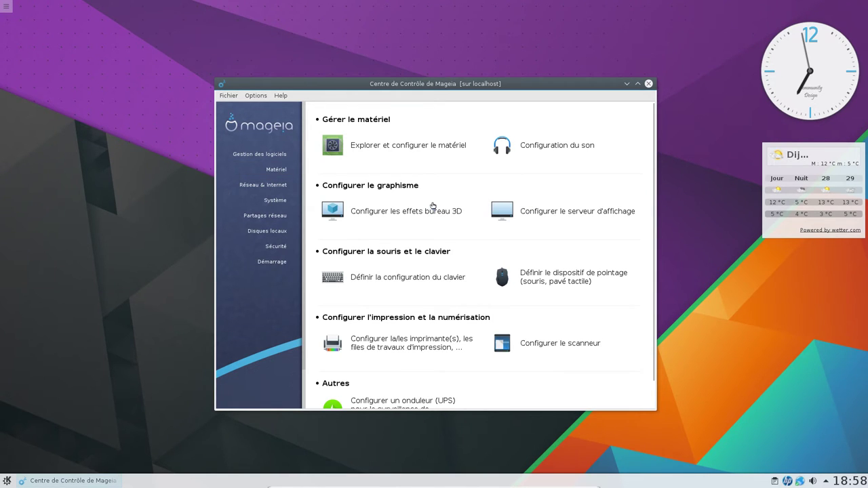
pyautogui.click(252, 154)
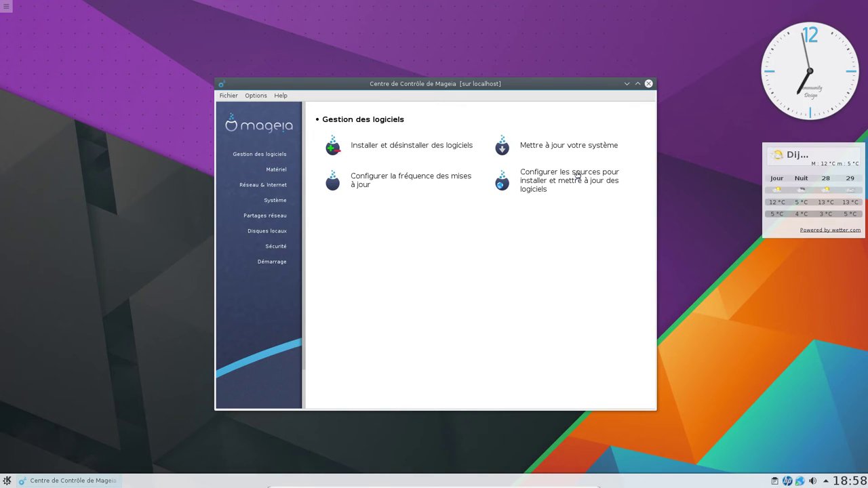
pyautogui.click(270, 170)
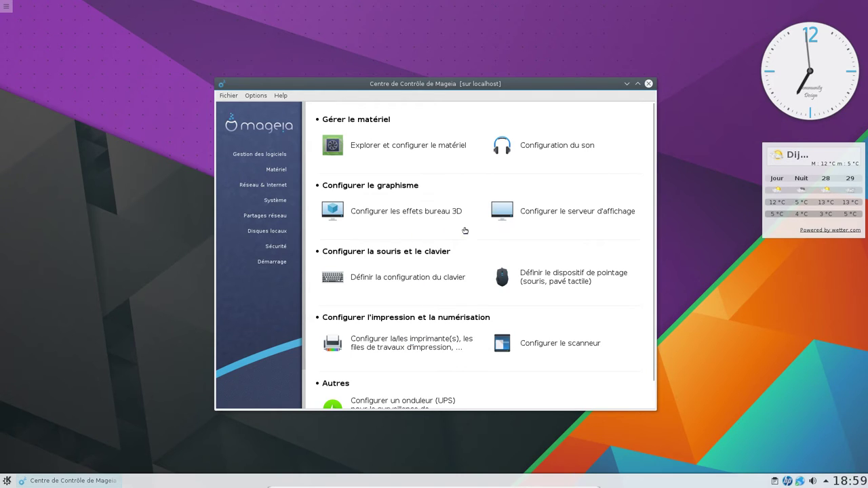
pyautogui.click(419, 278)
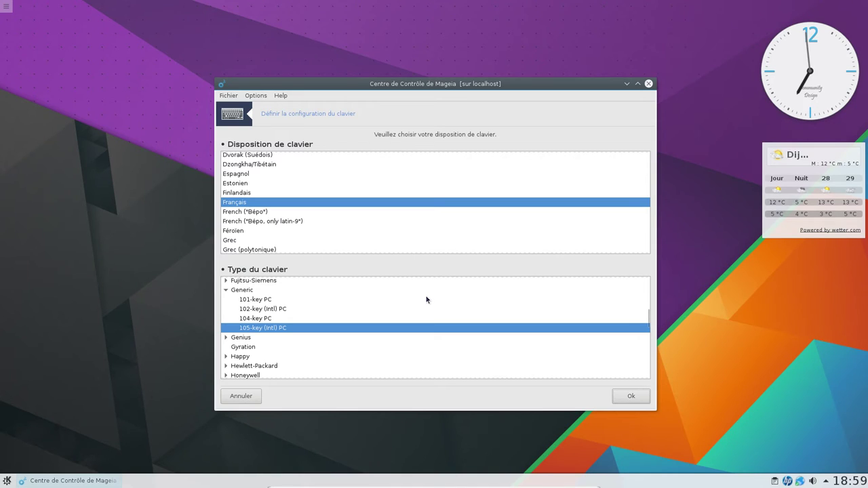
pyautogui.click(648, 84)
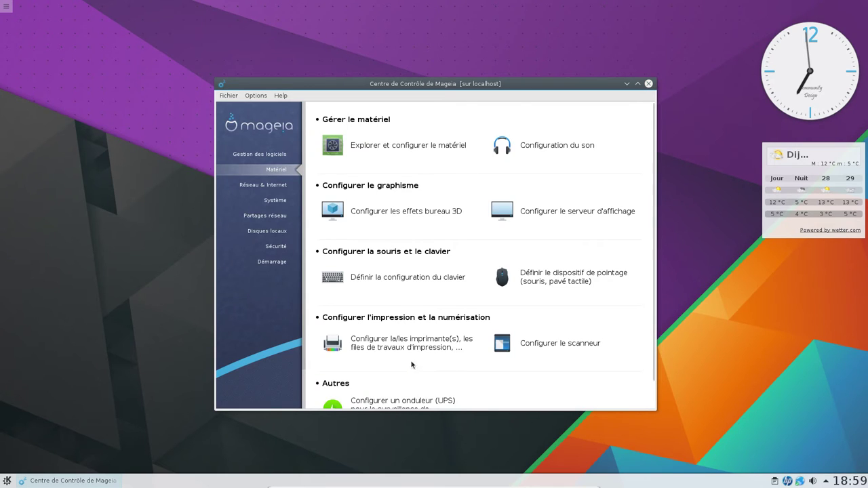
# - Open the printer configuration, installing the task-printing-server and task-printing-hp packages, and return to the Matériel section
pyautogui.click(432, 347)
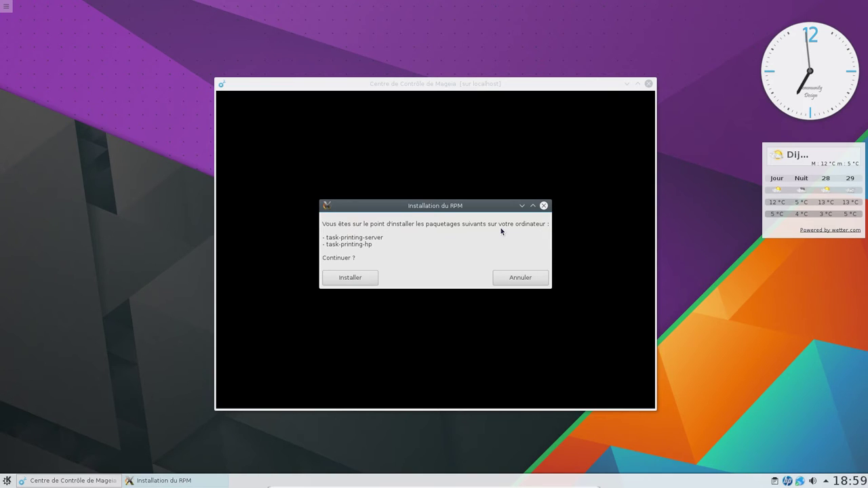
pyautogui.click(353, 281)
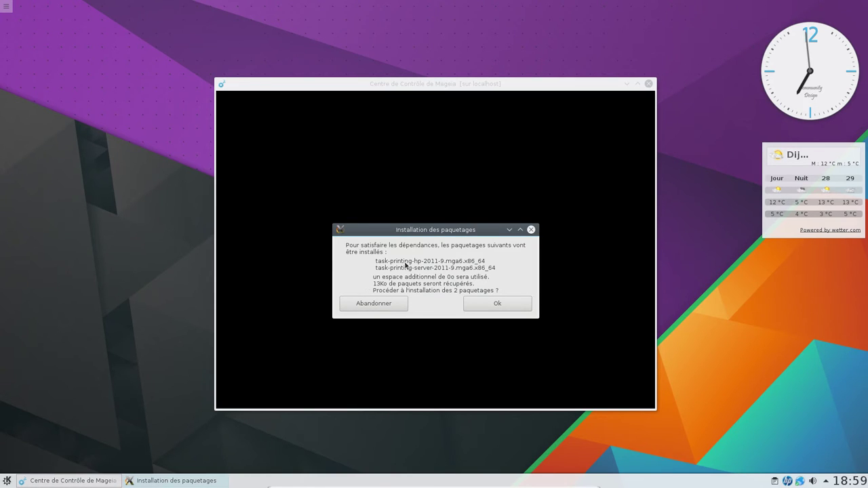
pyautogui.click(504, 306)
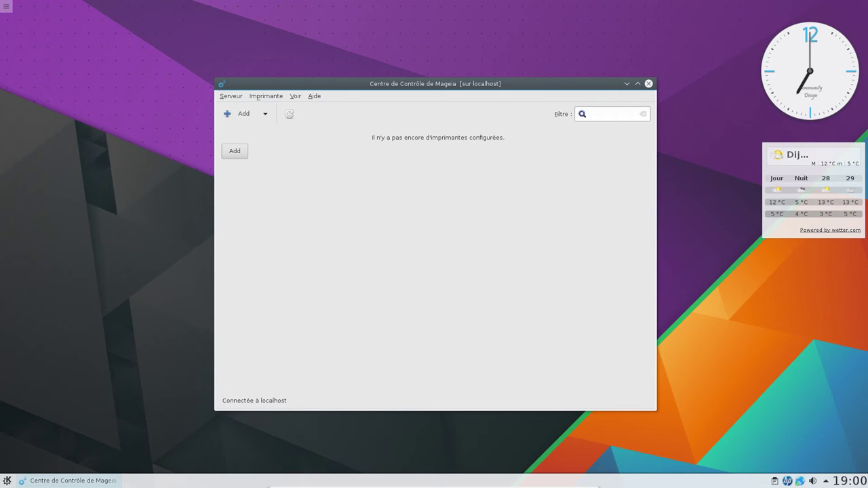
pyautogui.click(648, 84)
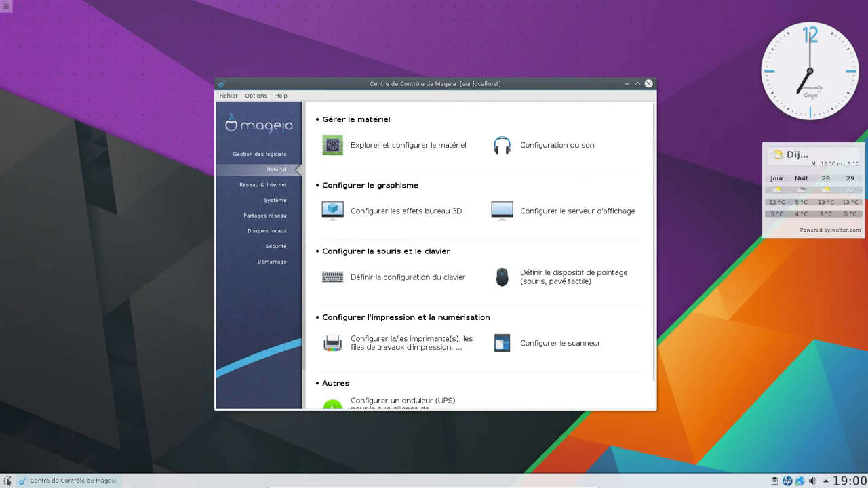
# - Start Configuration de l'impression from the launcher's Outils système group and move its window aside from the control centre
pyautogui.click(6, 481)
pyautogui.moveTo(50, 438)
pyautogui.moveTo(66, 412)
pyautogui.moveTo(211, 386)
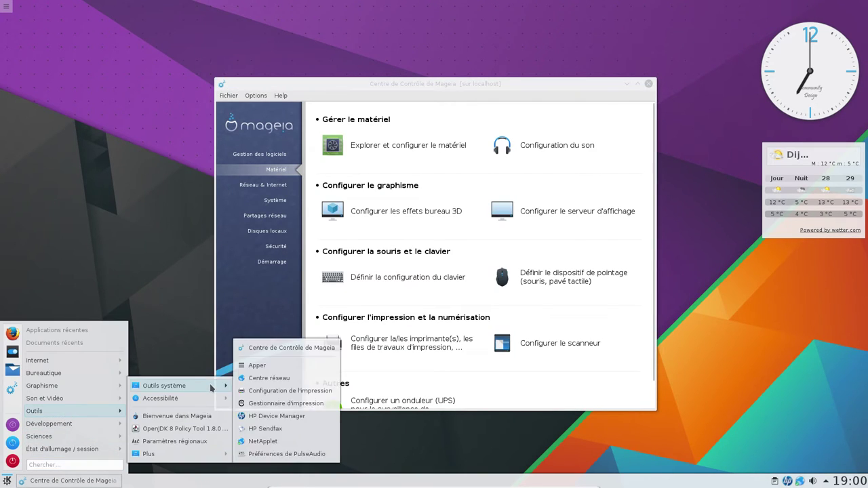
pyautogui.click(309, 392)
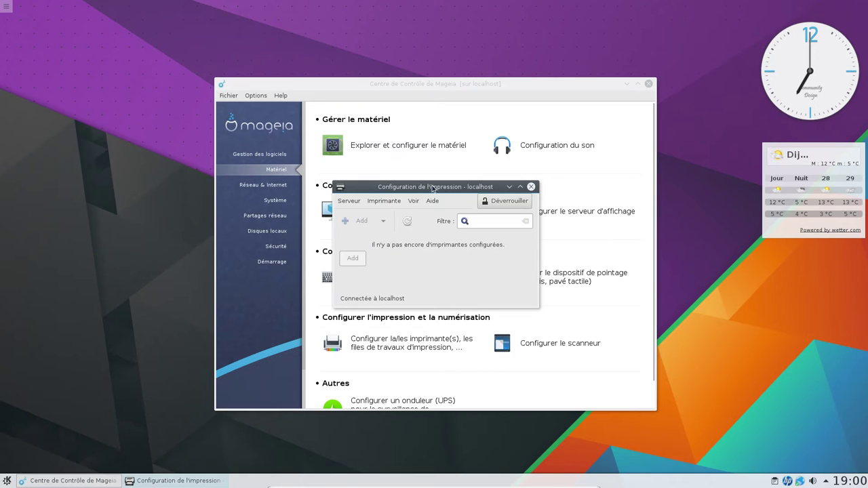
pyautogui.moveTo(432, 188); pyautogui.dragTo(167, 111)
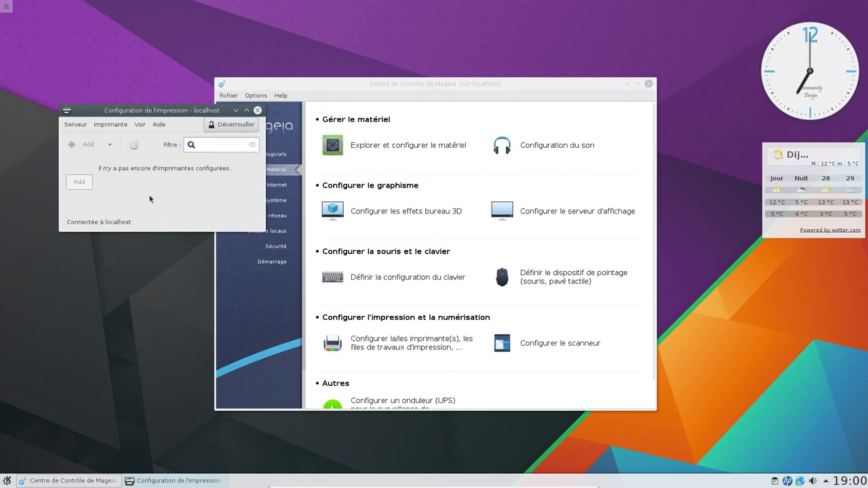
# - Open the control centre's printer configuration and place the standalone printing window over it to compare the two
pyautogui.moveTo(402, 81); pyautogui.dragTo(434, 76)
pyautogui.click(423, 335)
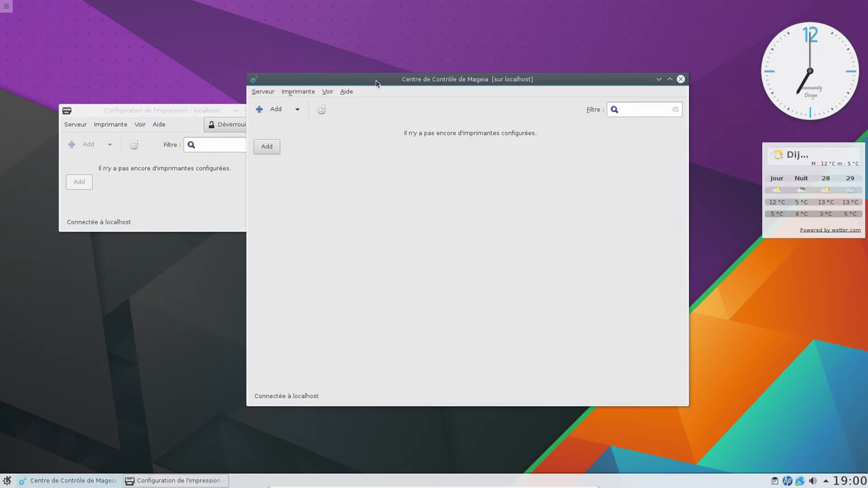
pyautogui.moveTo(376, 80); pyautogui.dragTo(408, 55)
pyautogui.moveTo(150, 110); pyautogui.dragTo(458, 176)
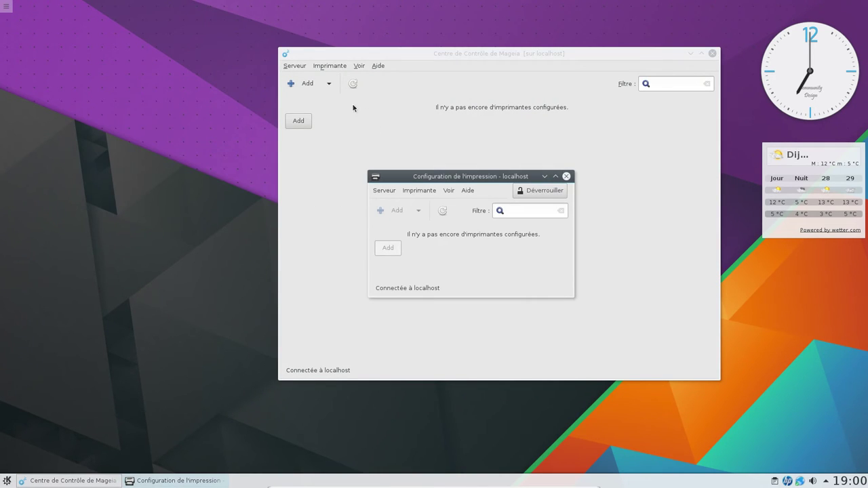
# - Look through the standalone printing window's menus, and close both it and the control centre's printer configuration
pyautogui.click(387, 191)
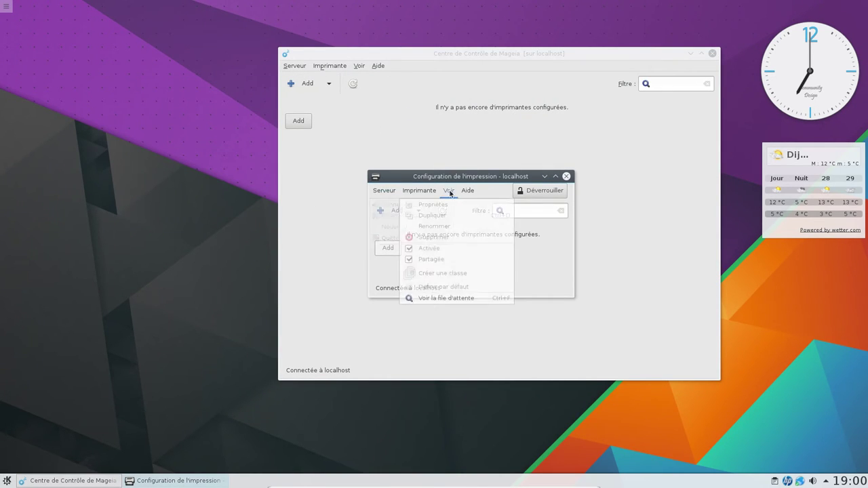
pyautogui.click(437, 213)
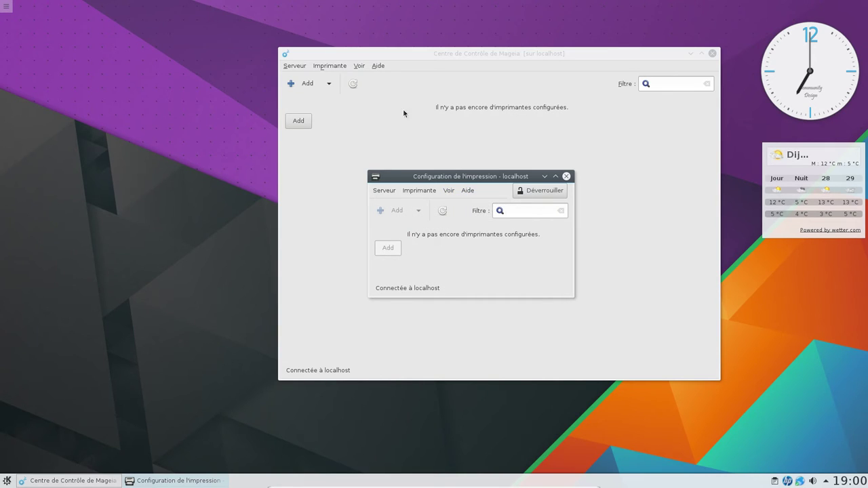
pyautogui.click(566, 177)
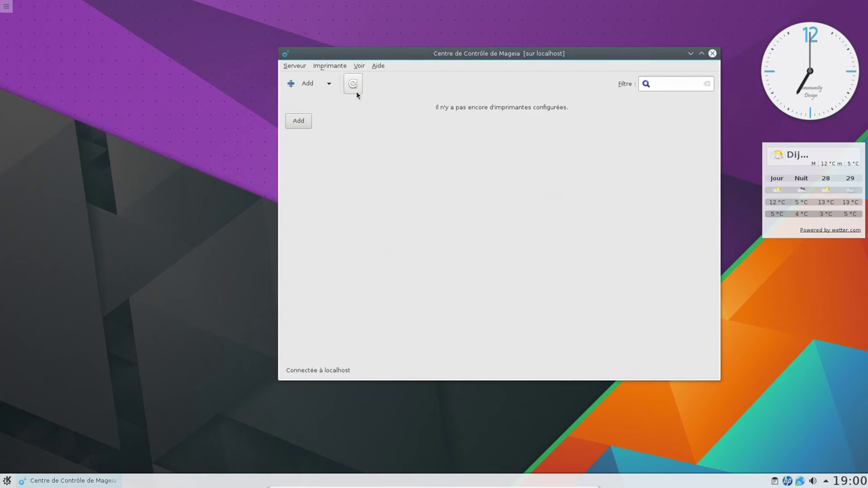
pyautogui.click(712, 54)
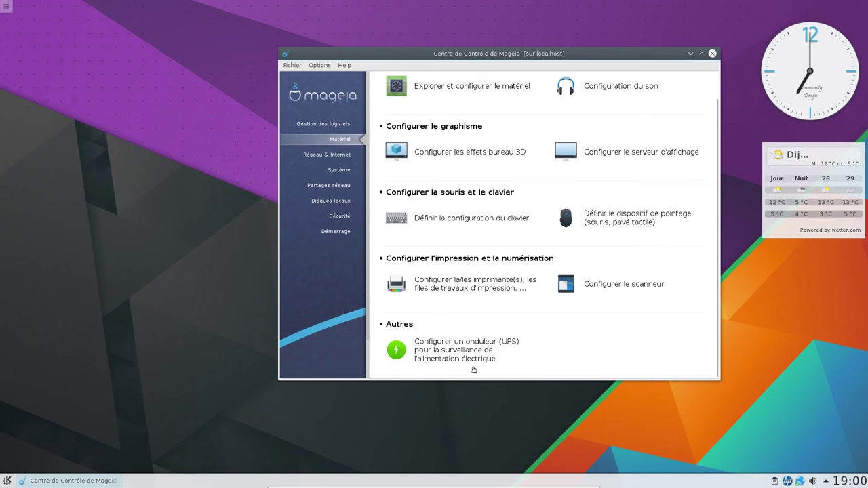
# - View the Réseau & Internet and Système sections, and open the system log viewer, declining to install syslog-daemon
pyautogui.click(320, 162)
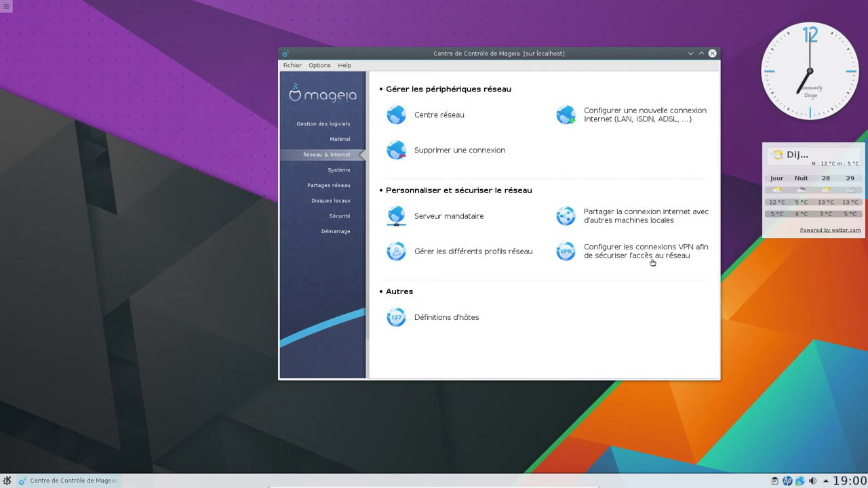
pyautogui.click(335, 169)
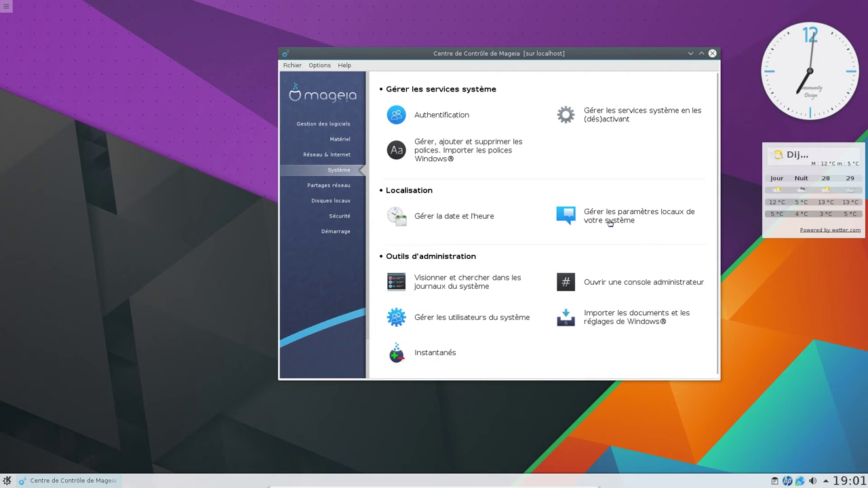
pyautogui.click(474, 284)
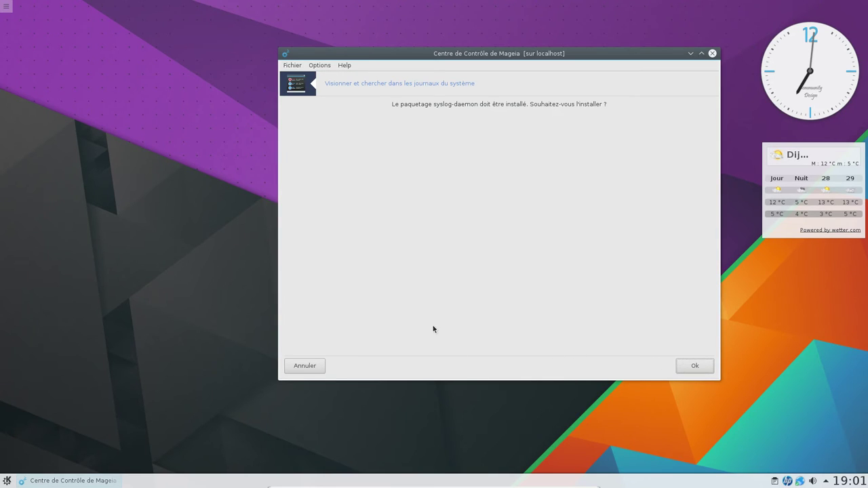
pyautogui.click(308, 368)
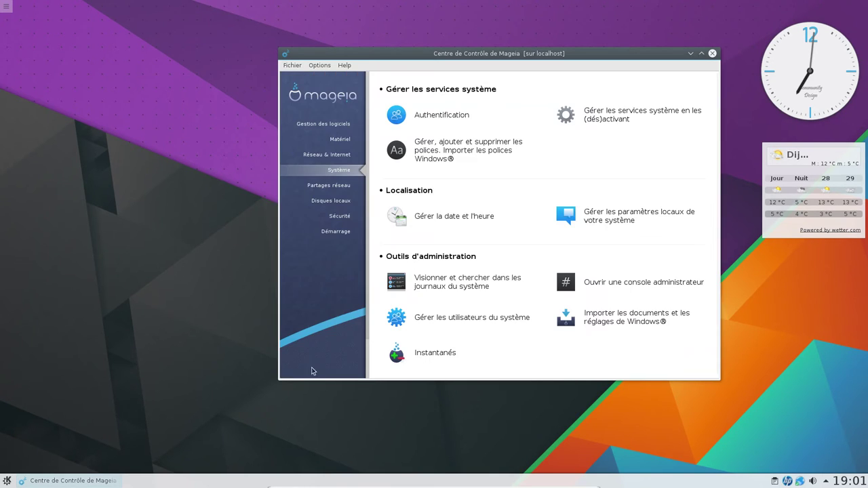
# - Open the system user management and begin a new user with linuxtricks as both full name and user name
pyautogui.click(455, 319)
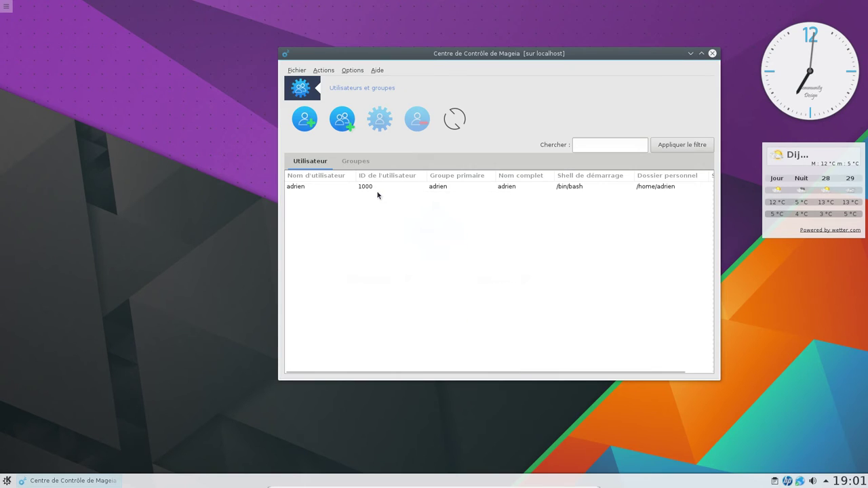
pyautogui.click(389, 187)
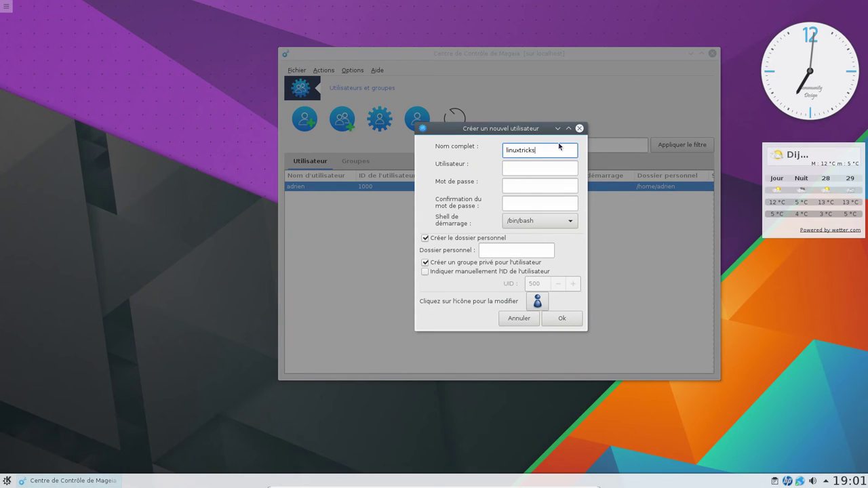
pyautogui.click(517, 170)
pyautogui.write('li')
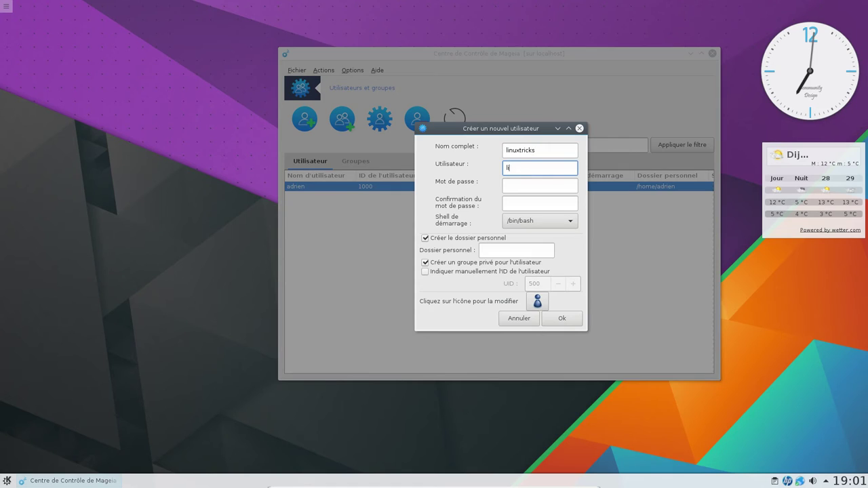
pyautogui.write('nuxtricks')
# - Enter and confirm the new user's account password, and create the account with its default shell and home folder
pyautogui.click(528, 184)
pyautogui.write('******')
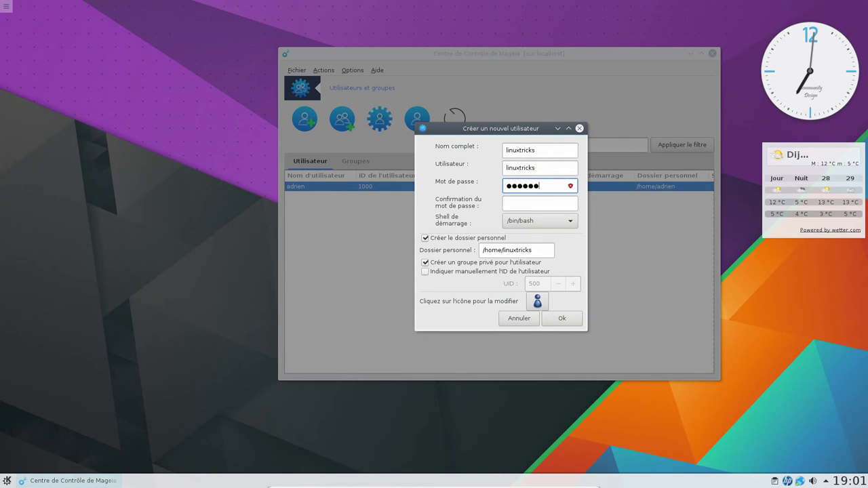
pyautogui.press('BackSpace')
pyautogui.press('BackSpace')
pyautogui.press('BackSpace')
pyautogui.press('BackSpace')
pyautogui.press('BackSpace')
pyautogui.press('BackSpace')
pyautogui.write('****')
pyautogui.click(524, 201)
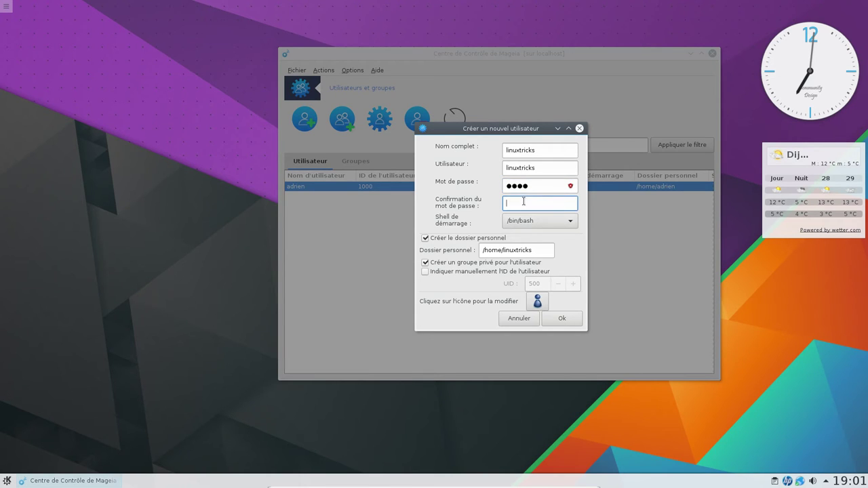
pyautogui.write('***')
pyautogui.press('BackSpace')
pyautogui.press('BackSpace')
pyautogui.press('BackSpace')
pyautogui.write('*******')
pyautogui.click(544, 190)
pyautogui.write('****')
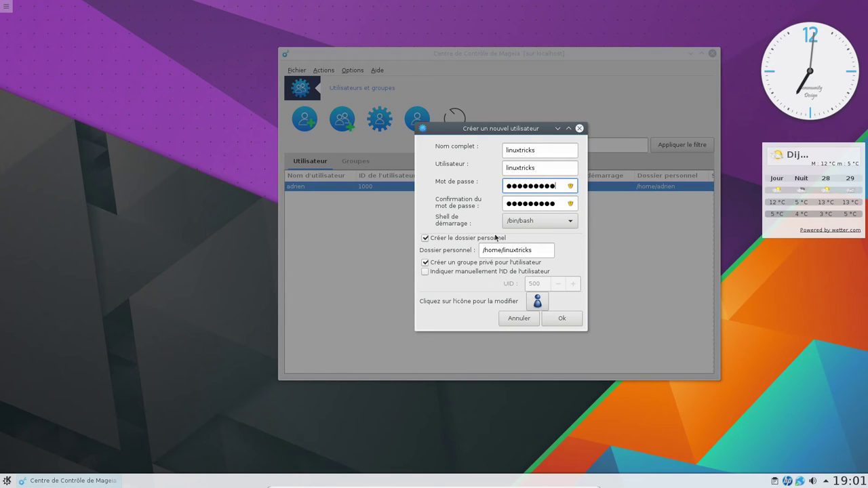
pyautogui.click(562, 318)
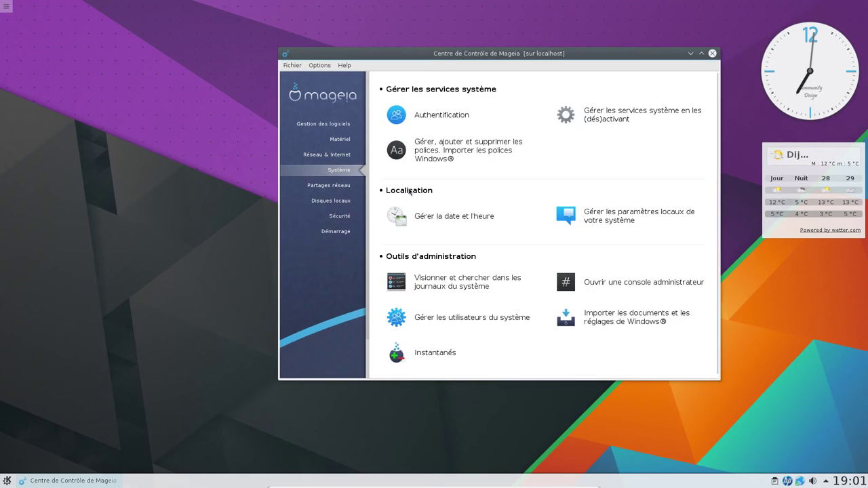
# - Reopen the system user management and select the linuxtricks account in the user list
pyautogui.click(499, 324)
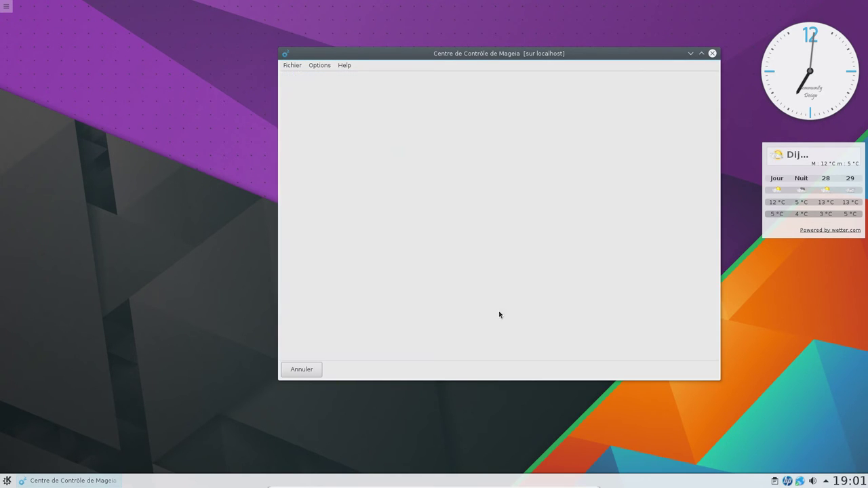
pyautogui.click(452, 197)
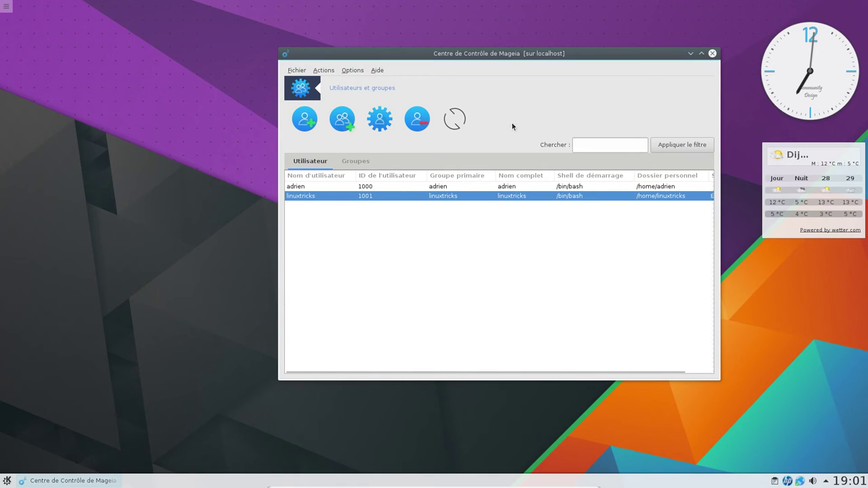
# - View the list of system groups and quit the user management tool
pyautogui.click(347, 161)
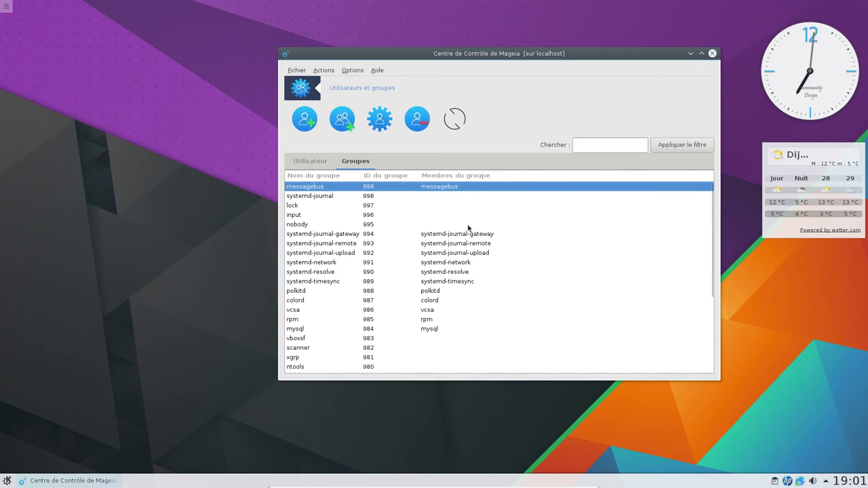
pyautogui.click(296, 70)
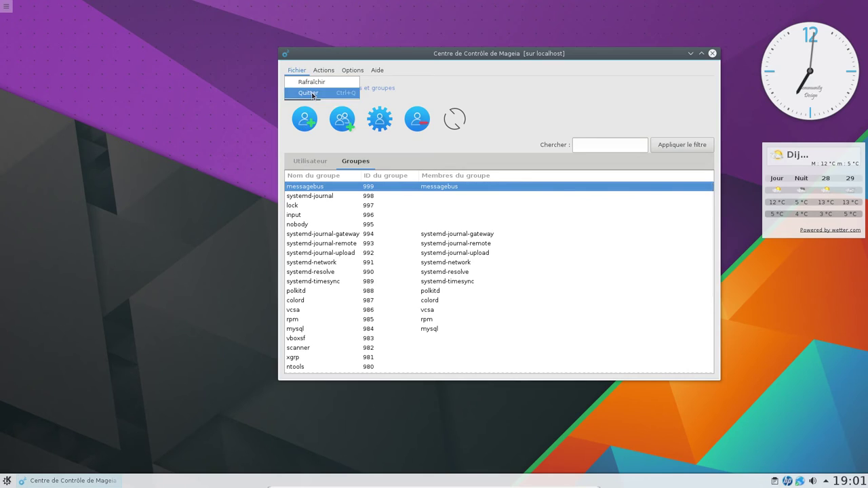
pyautogui.click(311, 93)
# - Open the Samba tool for sharing directories with Windows systems from Partages réseau and install the required samba-server package
pyautogui.click(331, 185)
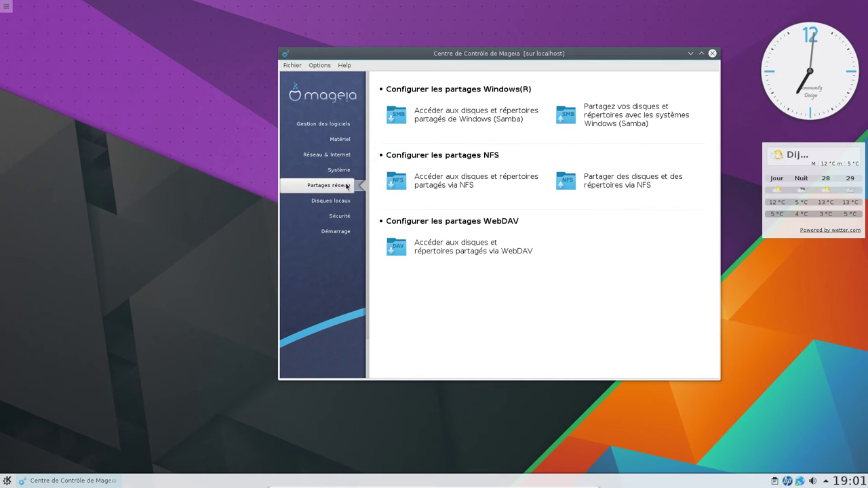
pyautogui.click(653, 116)
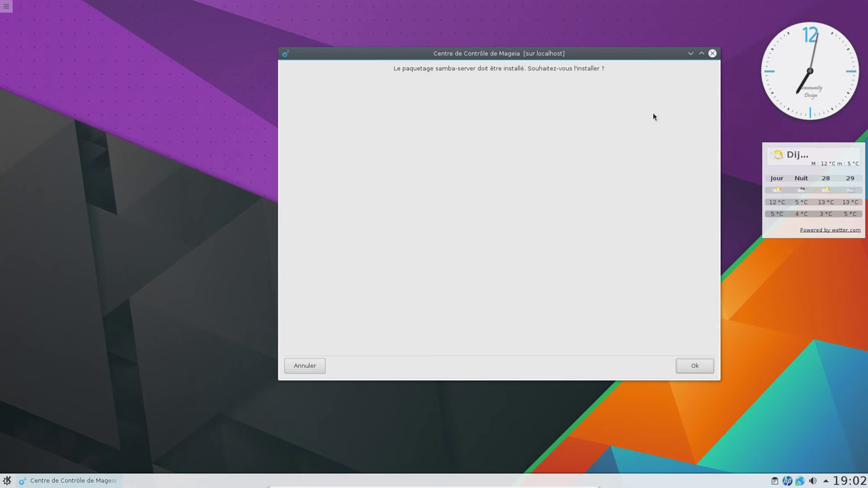
pyautogui.click(693, 366)
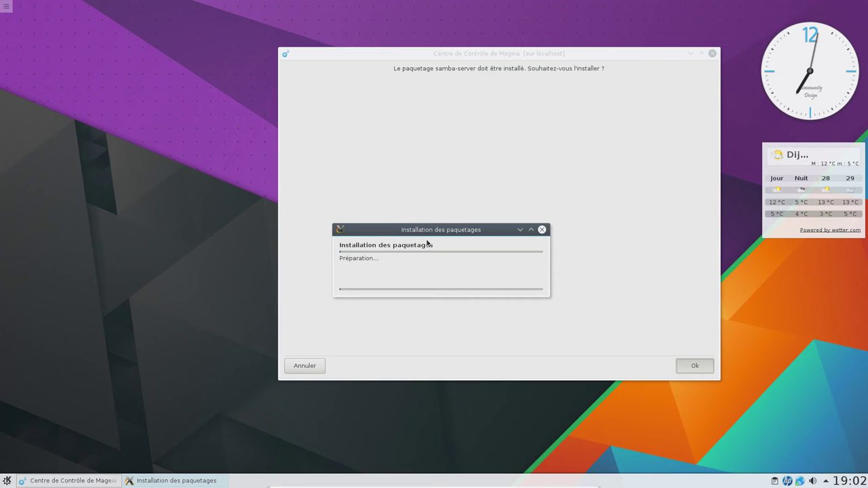
pyautogui.moveTo(387, 229); pyautogui.dragTo(453, 133)
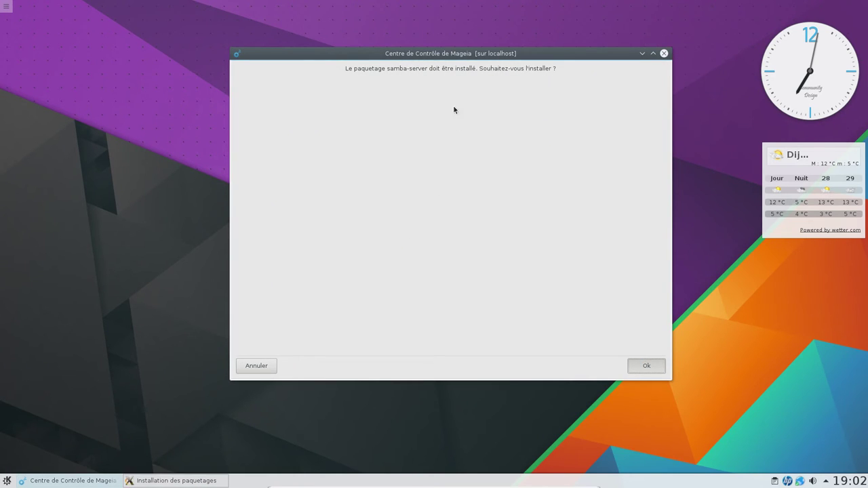
pyautogui.moveTo(453, 58); pyautogui.dragTo(283, 111)
pyautogui.moveTo(519, 138); pyautogui.dragTo(306, 184)
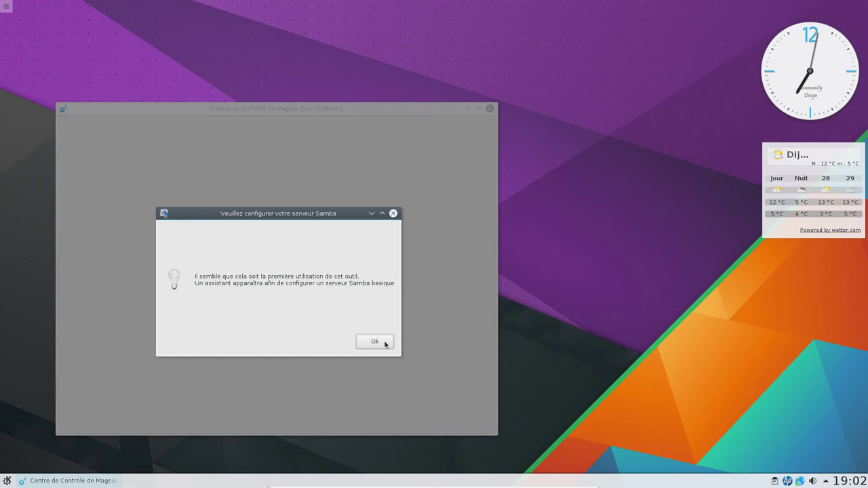
# - Begin the Samba wizard with the Serveur autonome (Standalone) type and set the workgroup to WORKGROUP
pyautogui.click(385, 342)
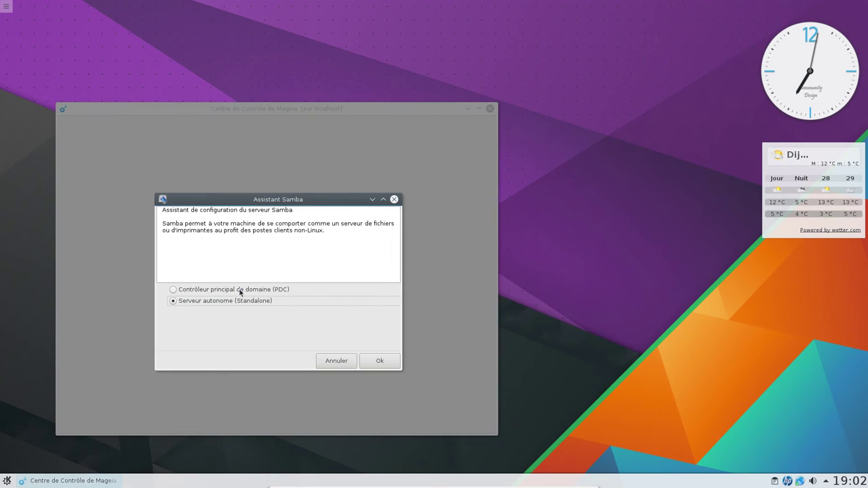
pyautogui.click(381, 363)
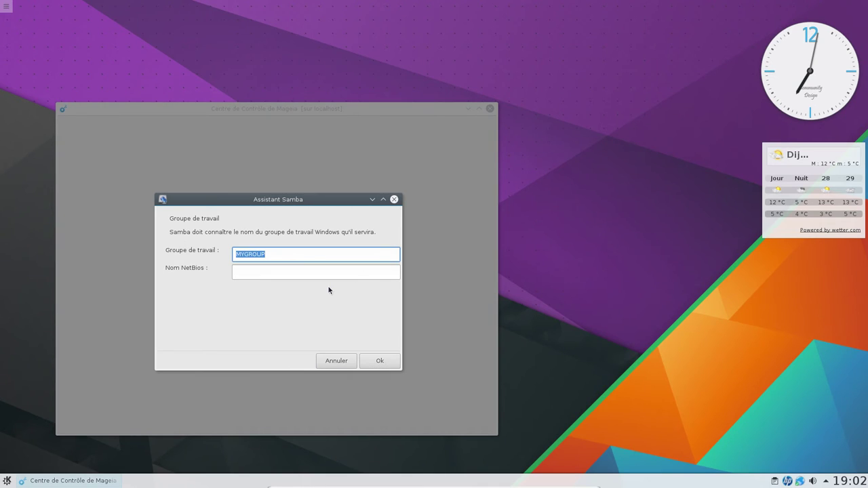
pyautogui.write('WORKGROUP')
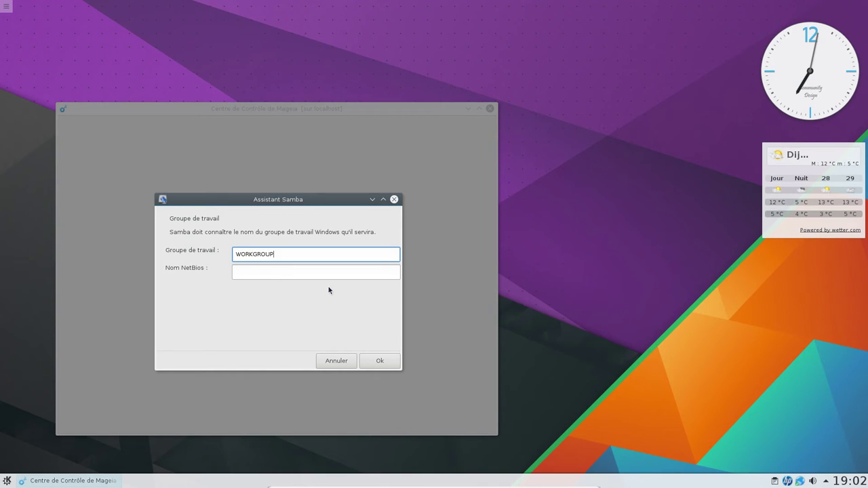
pyautogui.click(377, 362)
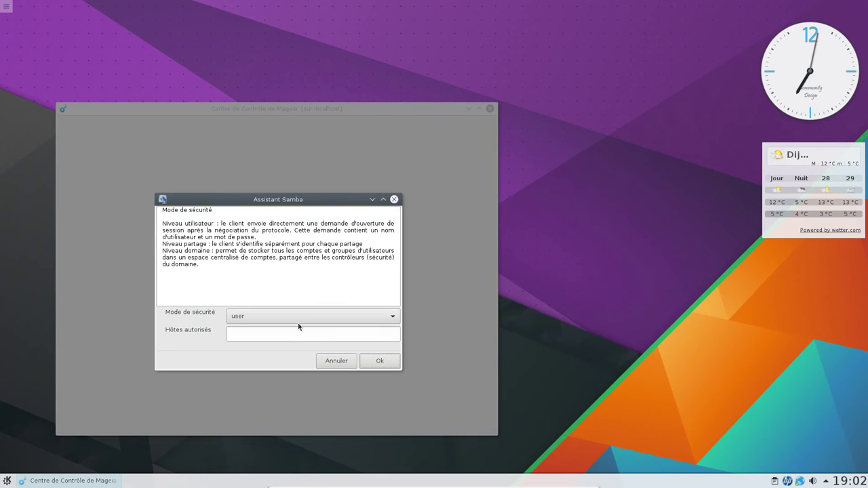
# - Accept the user security mode and the default banner and log settings, and complete the Samba server configuration
pyautogui.click(380, 360)
pyautogui.click(377, 361)
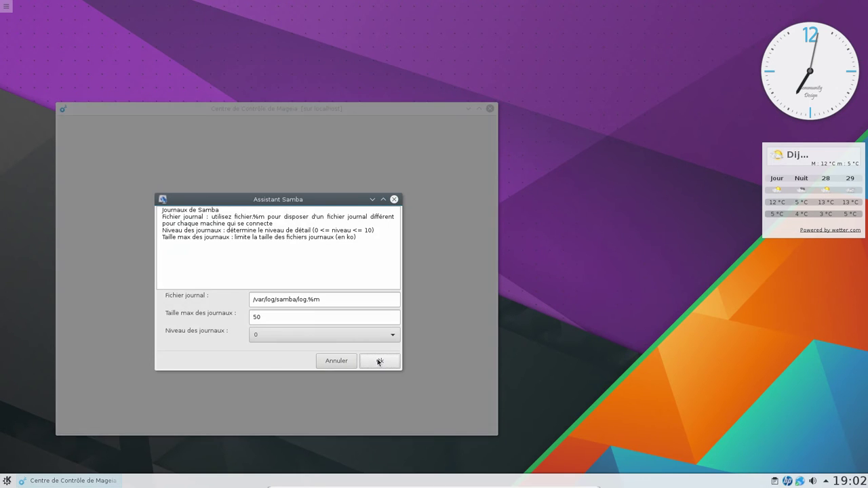
pyautogui.click(380, 361)
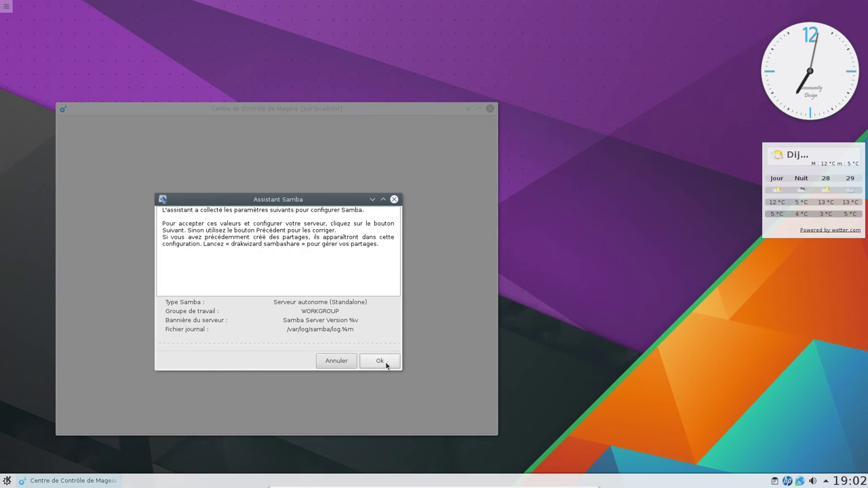
pyautogui.click(385, 365)
pyautogui.moveTo(304, 115); pyautogui.dragTo(453, 63)
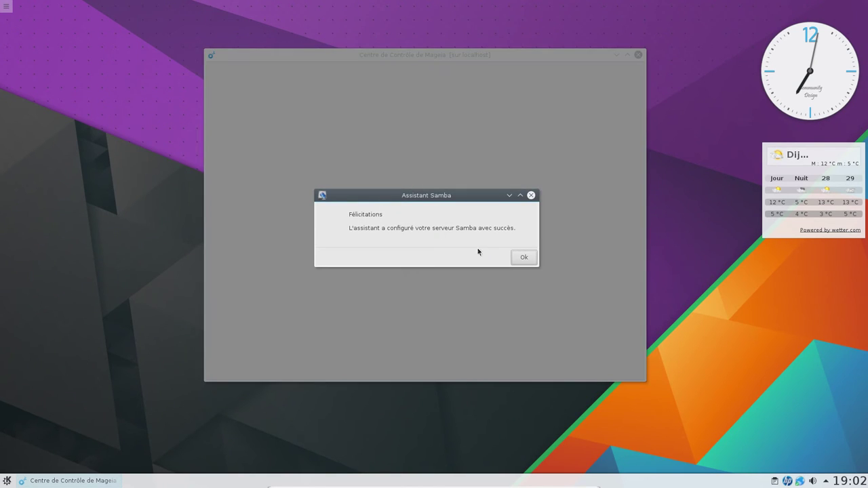
pyautogui.click(523, 257)
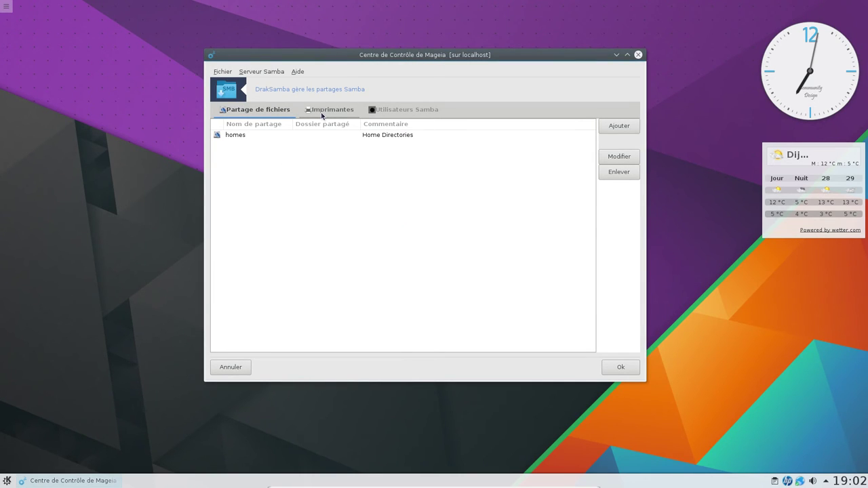
# - Add the existing main user account as a Samba user and enter its Samba password
pyautogui.click(265, 136)
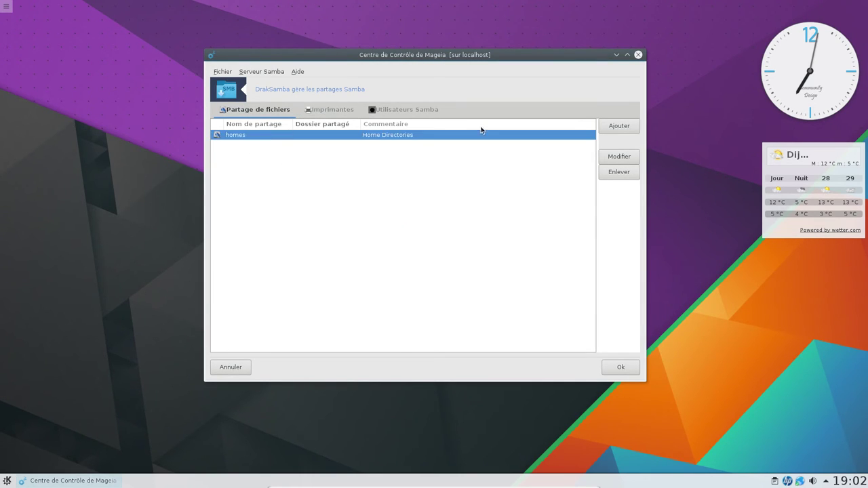
pyautogui.click(404, 112)
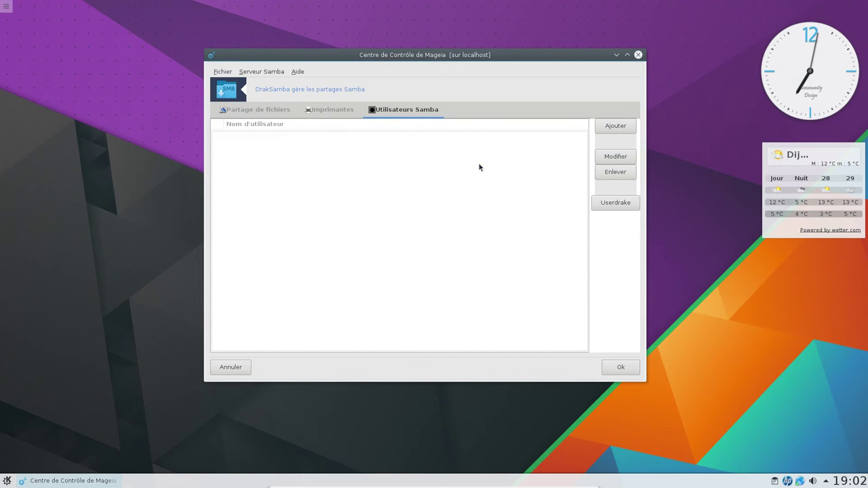
pyautogui.click(627, 131)
pyautogui.click(461, 233)
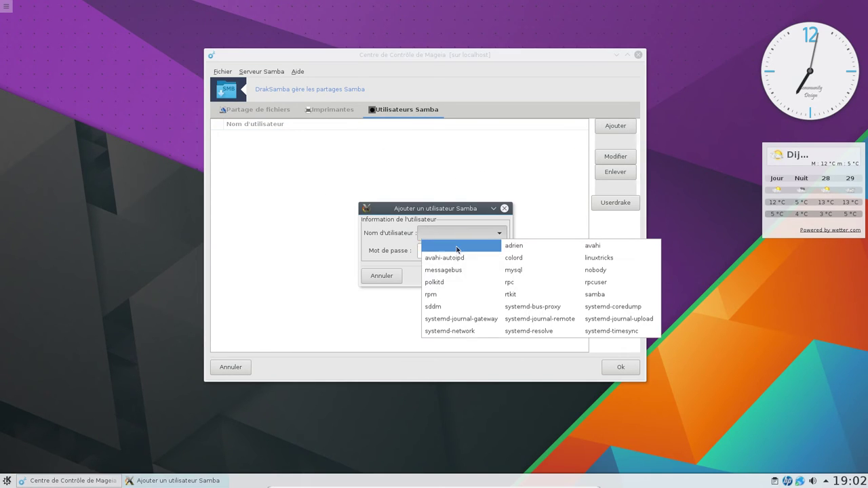
pyautogui.click(514, 246)
pyautogui.click(439, 251)
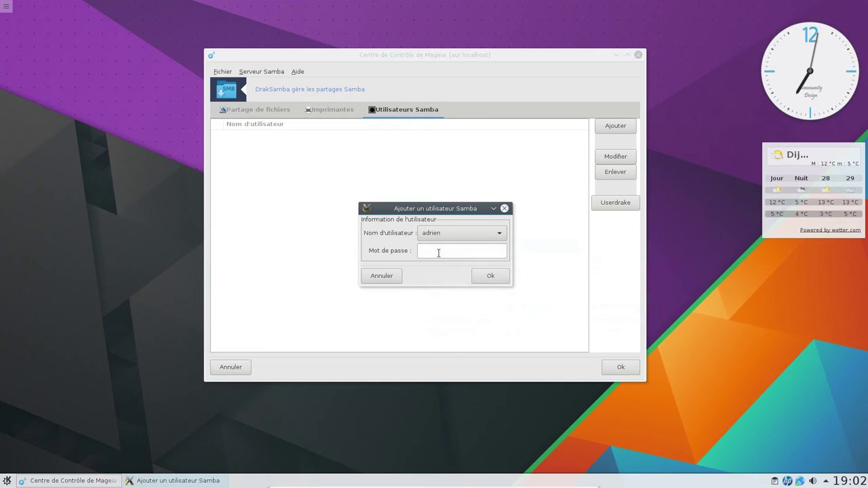
pyautogui.write('********')
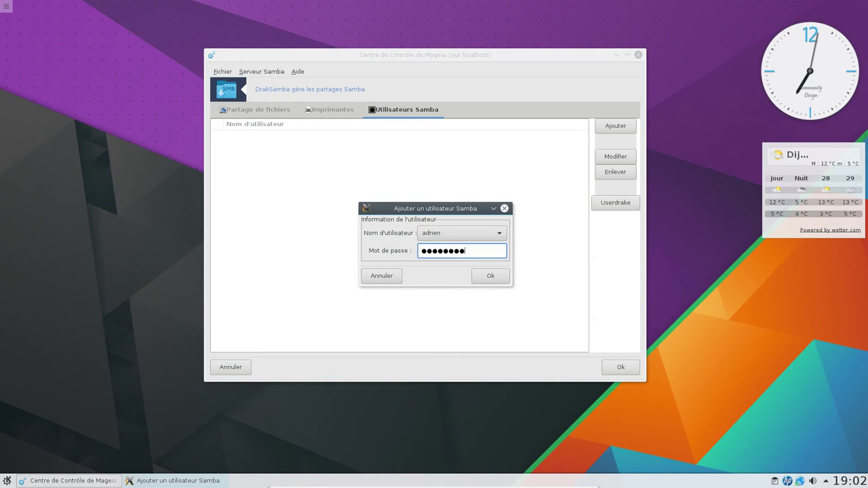
pyautogui.click(489, 276)
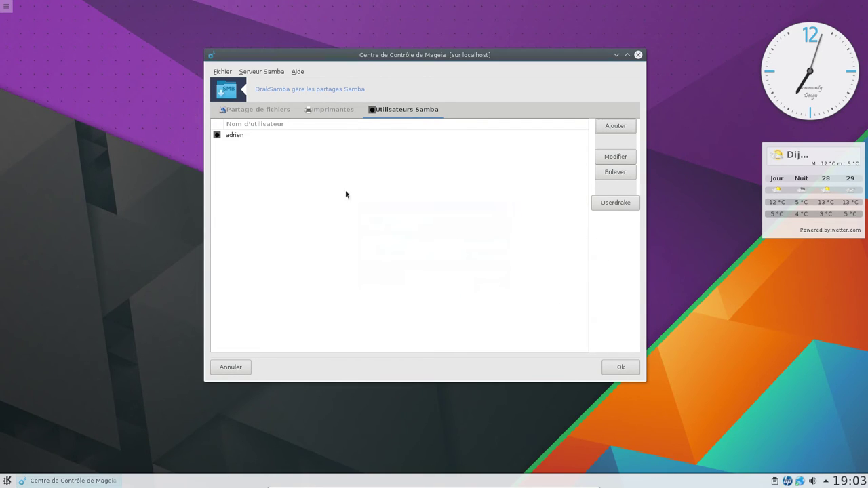
# - Start a new Samba file share named data and create the folder /media/data as its directory
pyautogui.click(329, 110)
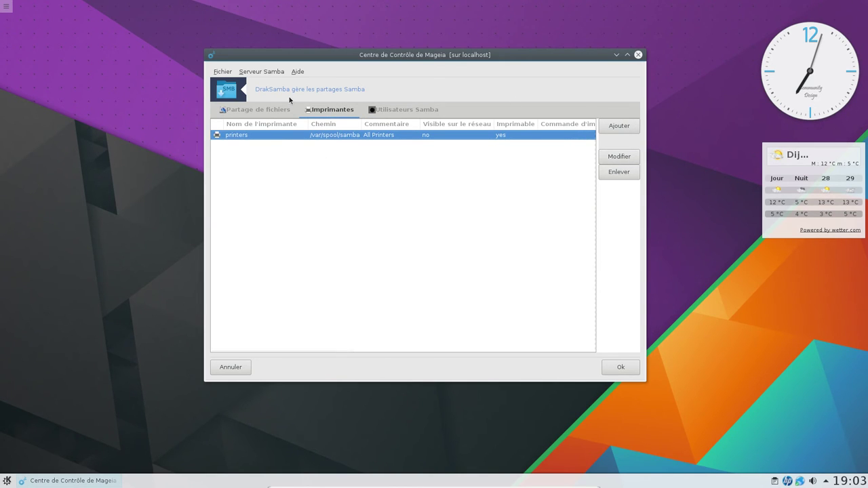
pyautogui.click(254, 110)
pyautogui.click(619, 126)
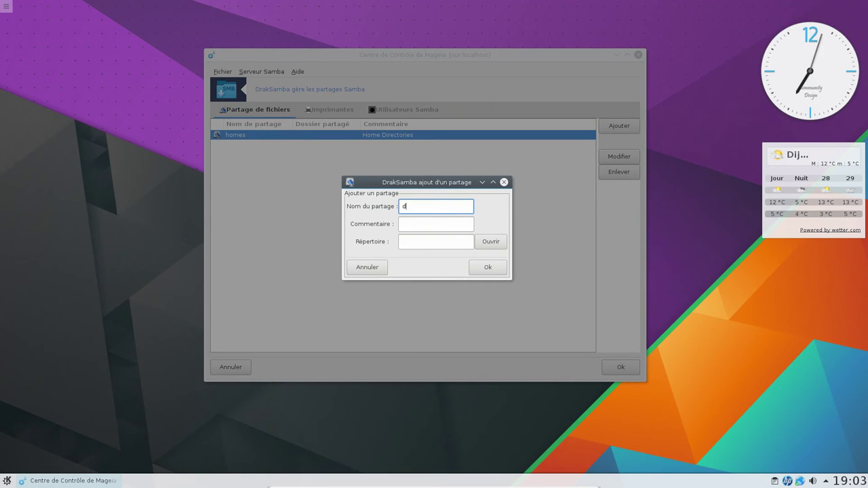
pyautogui.click(489, 246)
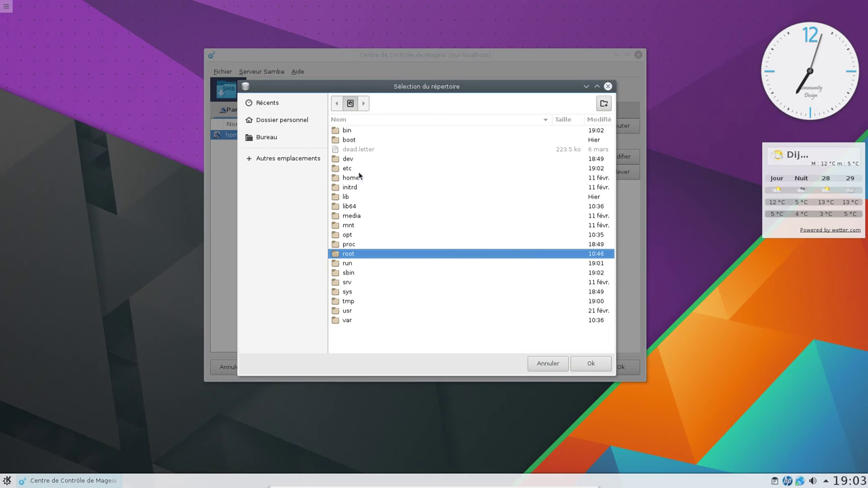
pyautogui.click(350, 219)
pyautogui.doubleClick(374, 218)
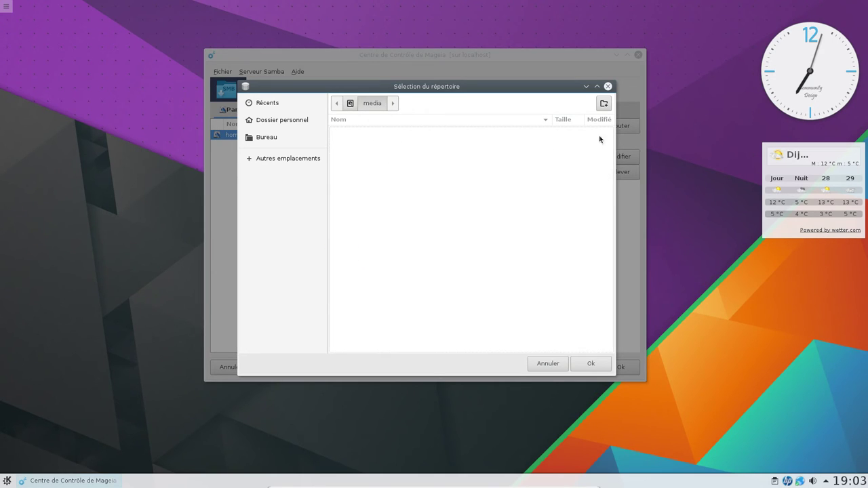
pyautogui.click(604, 104)
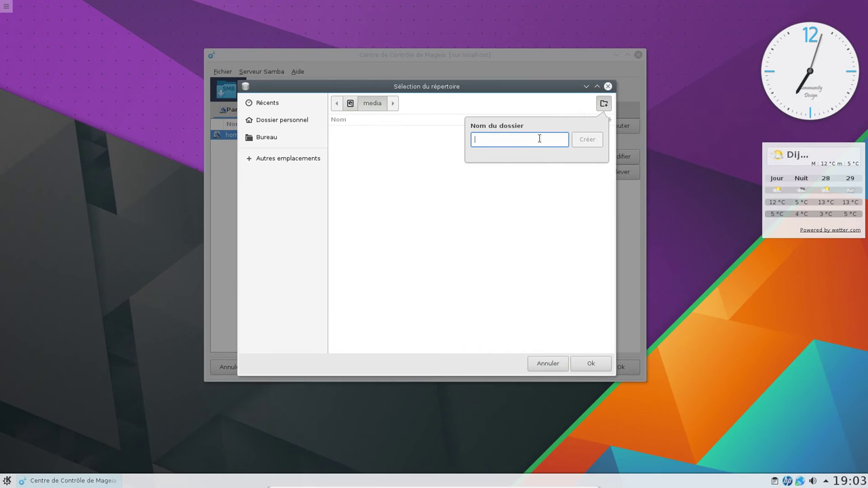
pyautogui.write('data')
pyautogui.click(587, 139)
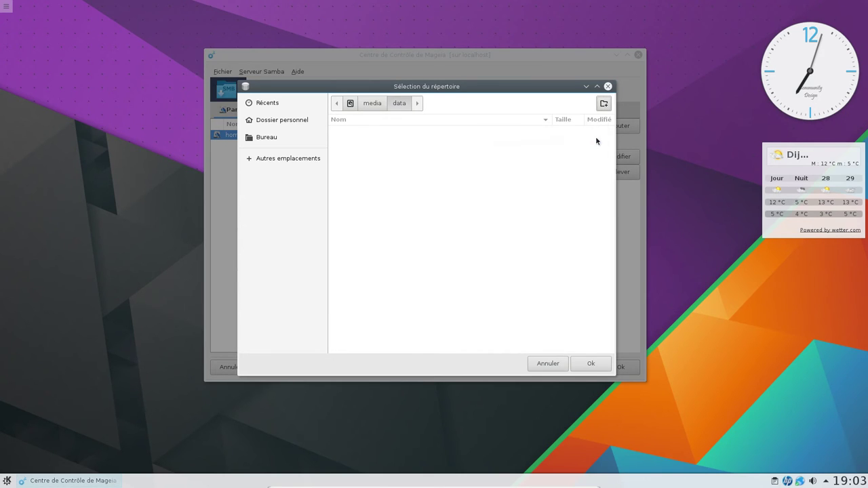
pyautogui.click(582, 370)
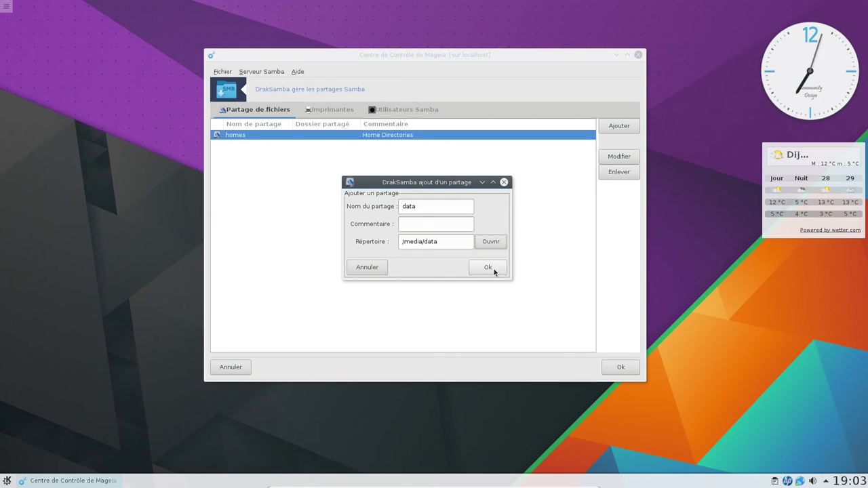
# - Give the data share the comment Données, add it to the file shares, and validate the Samba share configuration
pyautogui.click(493, 267)
pyautogui.click(493, 251)
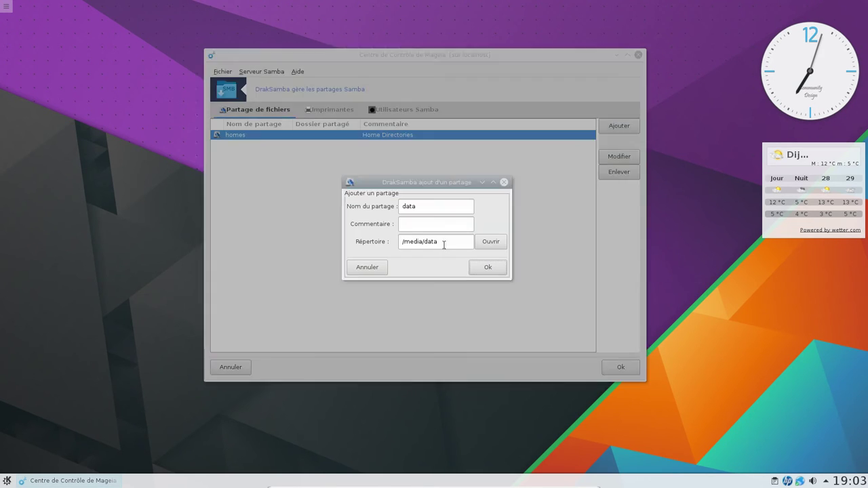
pyautogui.click(415, 227)
pyautogui.write('Données')
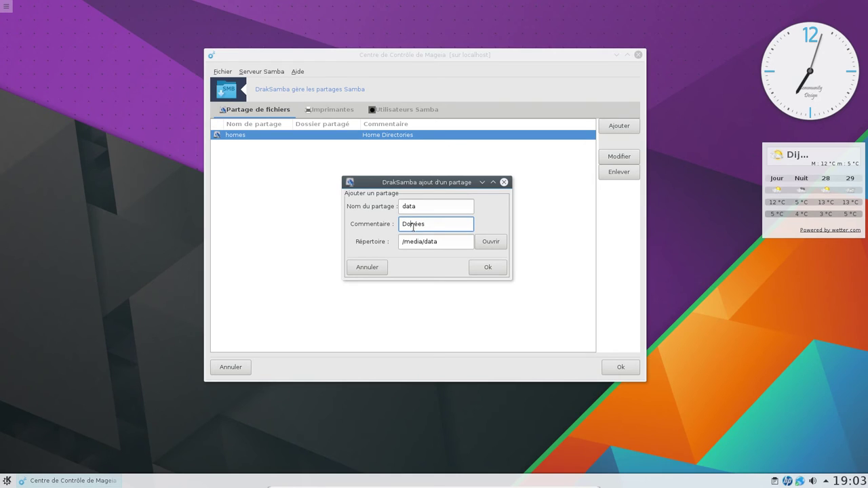
pyautogui.click(487, 267)
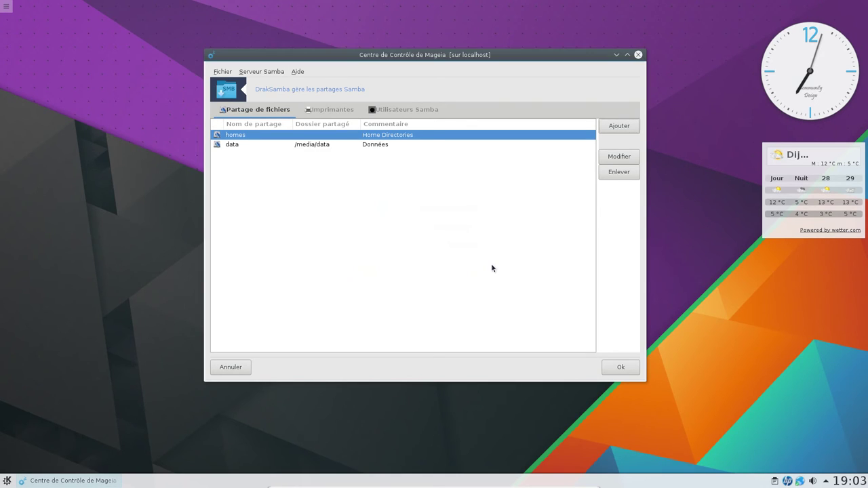
pyautogui.click(333, 144)
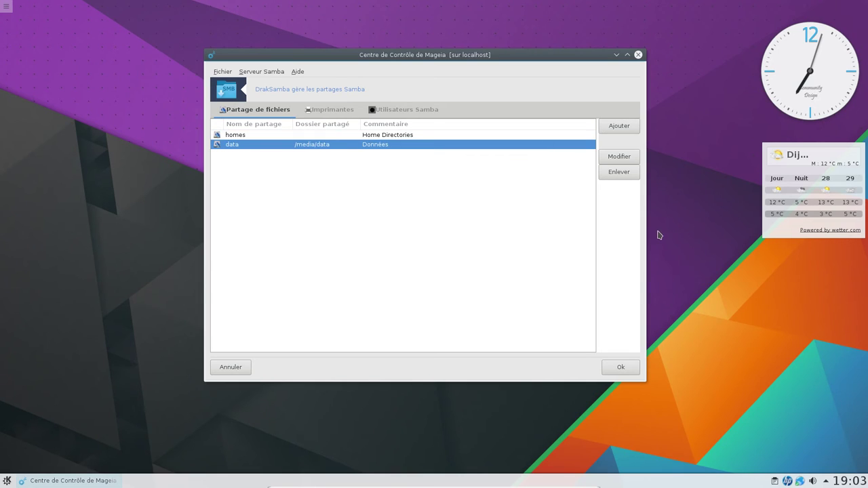
pyautogui.click(624, 368)
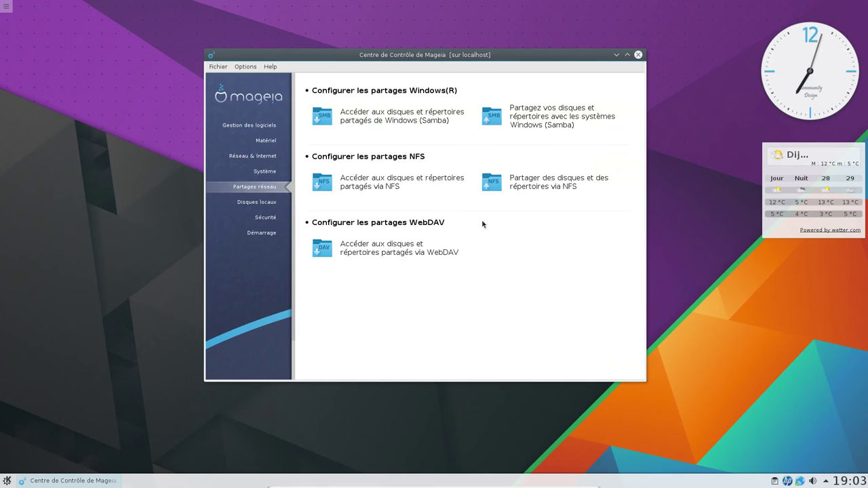
# - View the Disques locaux and Sécurité sections of the control centre
pyautogui.click(265, 203)
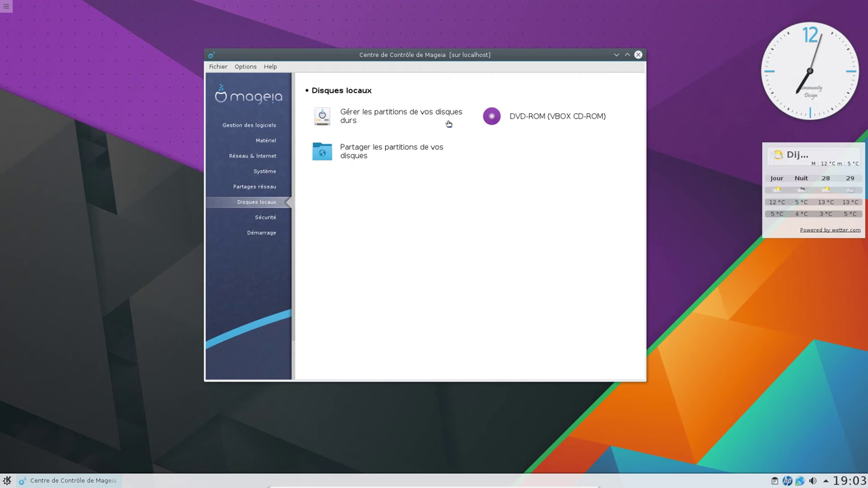
pyautogui.click(221, 218)
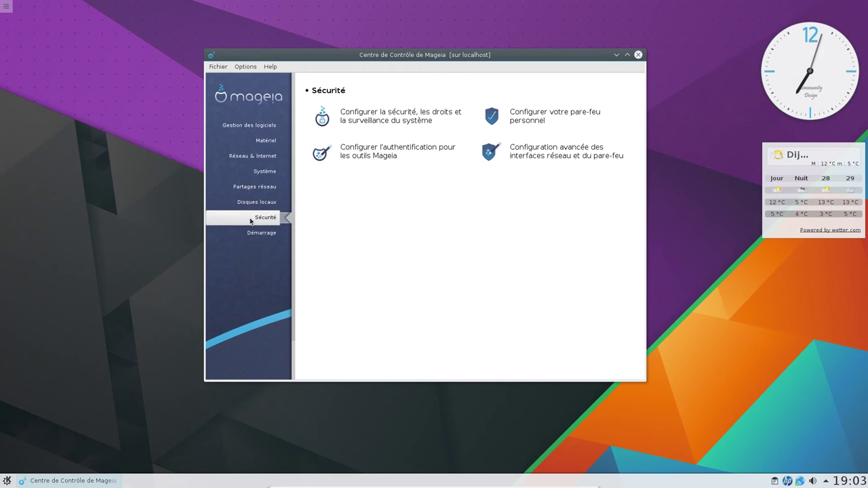
# - Allow Serveur Web in the personal firewall, keeping interactive monitoring enabled and the Ethernet interface enp0s3 protected
pyautogui.click(547, 120)
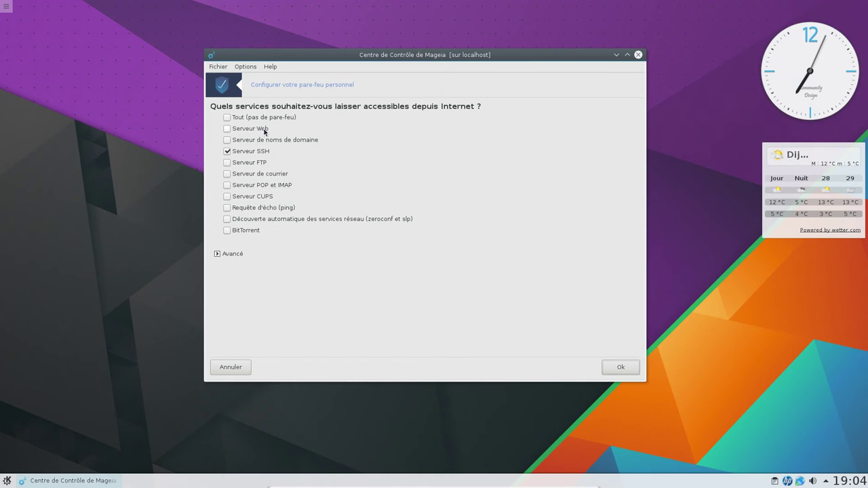
pyautogui.click(255, 129)
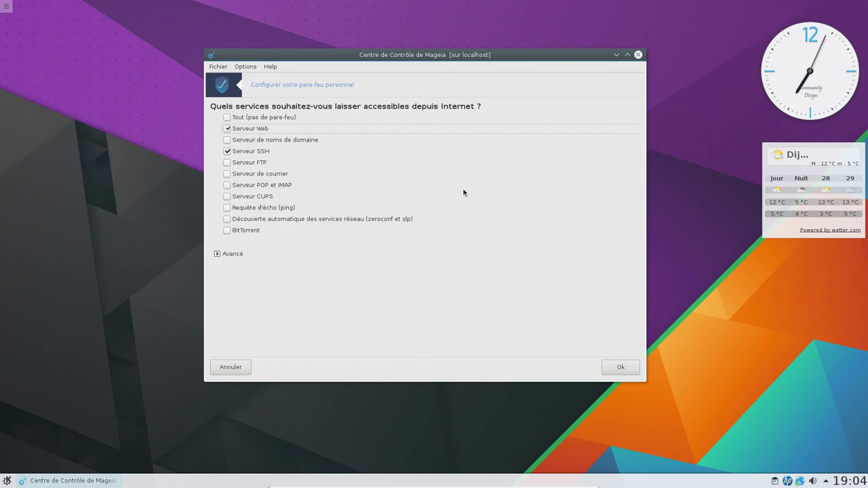
pyautogui.click(627, 368)
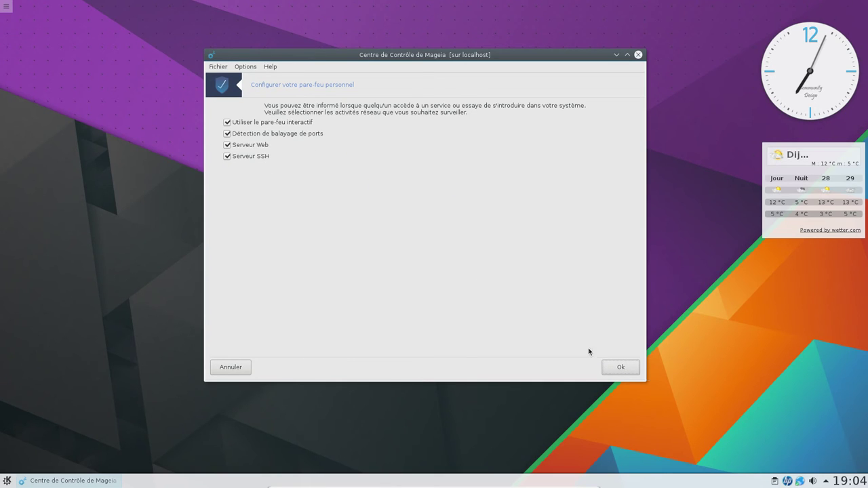
pyautogui.click(620, 366)
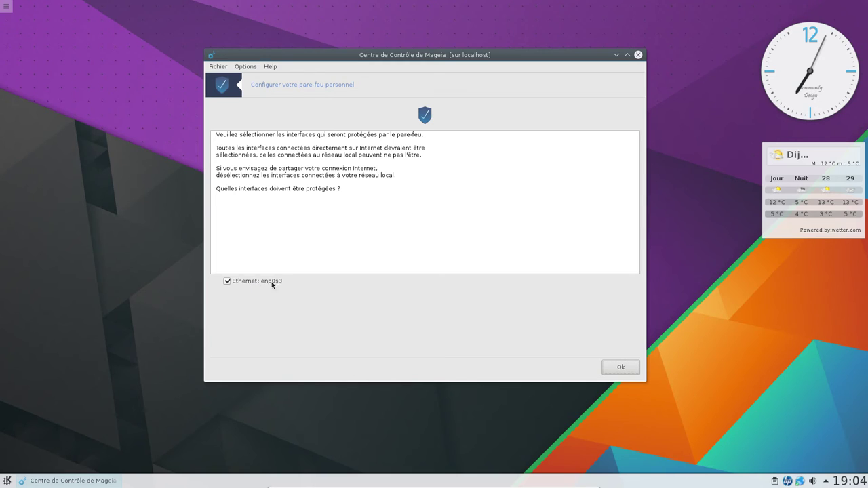
pyautogui.click(620, 367)
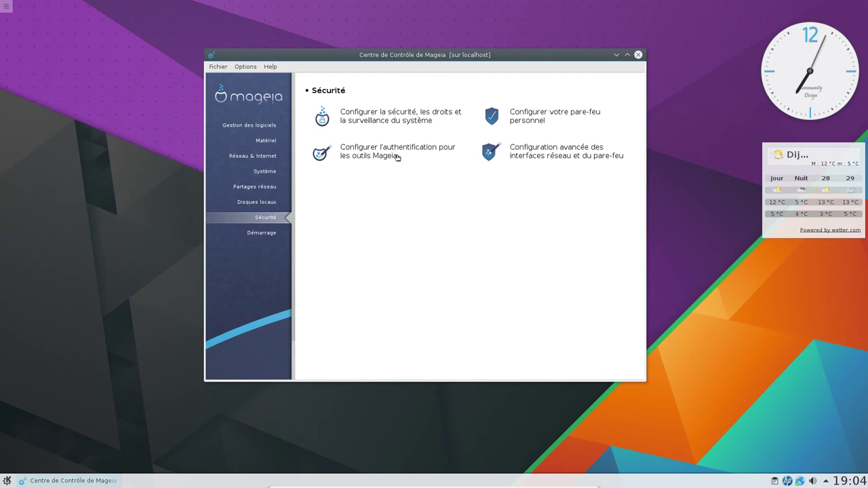
# - Set the authentication for Mise à jour de Mageia to Aucun mot de passe and validate it
pyautogui.click(406, 152)
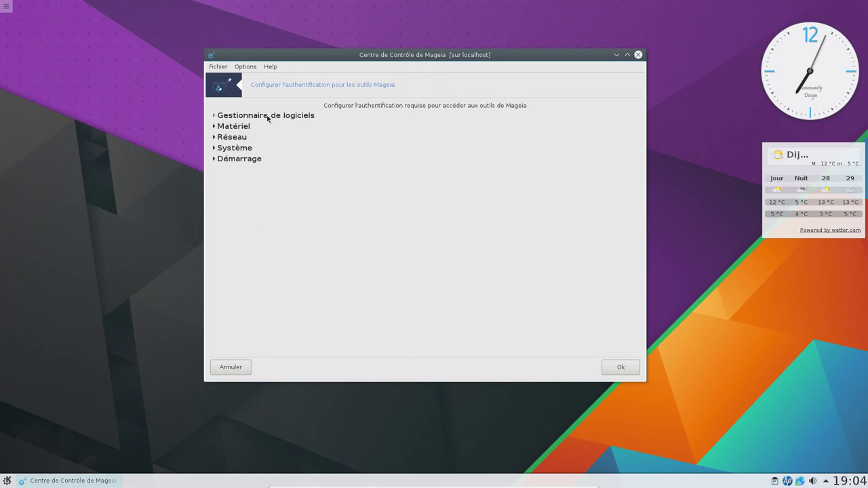
pyautogui.click(268, 117)
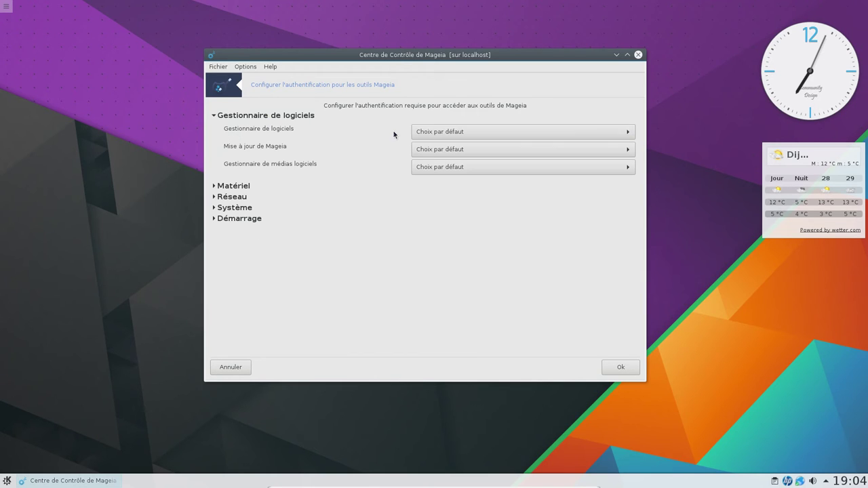
pyautogui.click(454, 150)
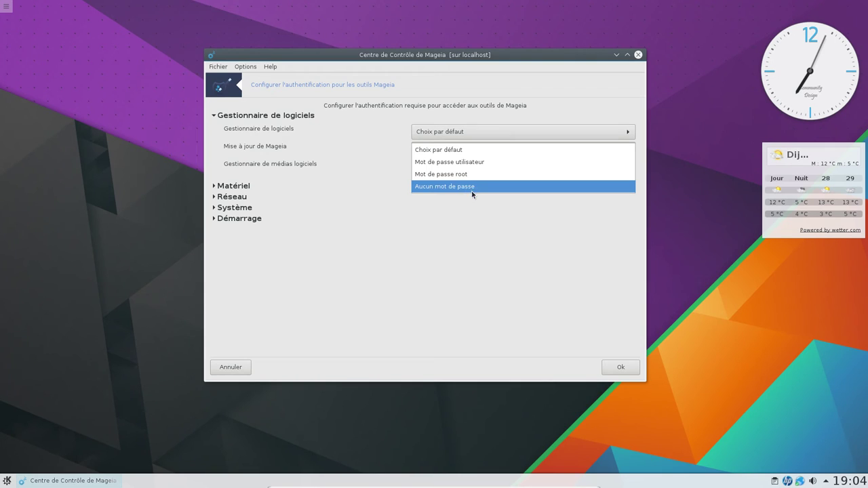
pyautogui.click(472, 187)
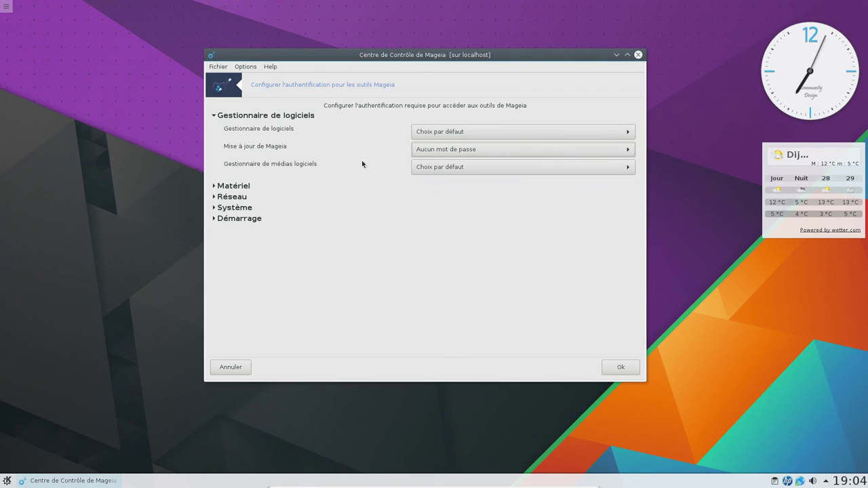
pyautogui.click(620, 367)
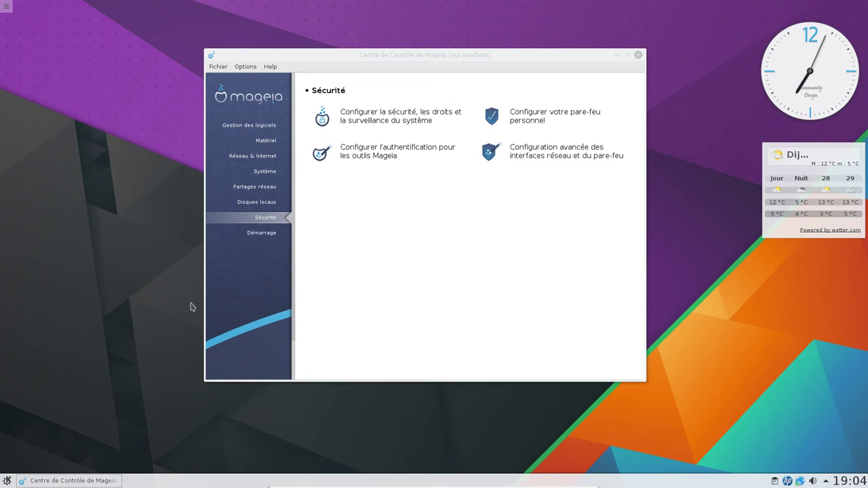
# - Launch Konsole and enlarge its terminal text by three zoom levels
pyautogui.hotkey('alt', 'F2')
pyautogui.write('konsole')
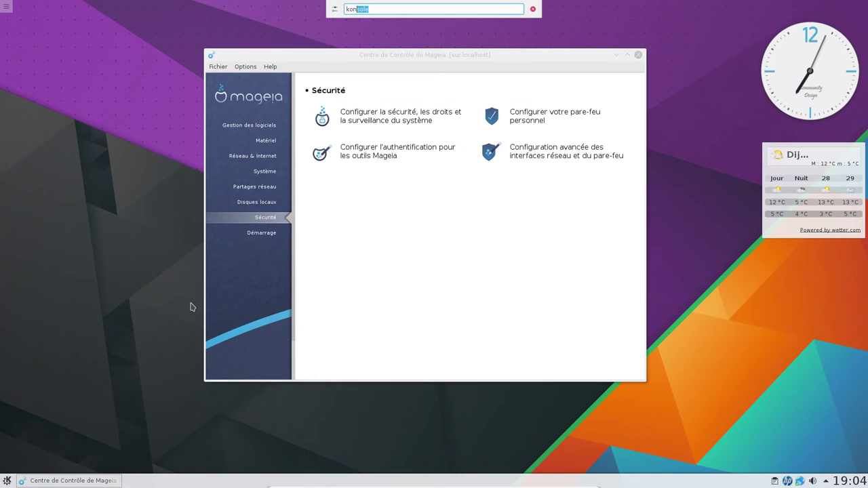
pyautogui.press('Return')
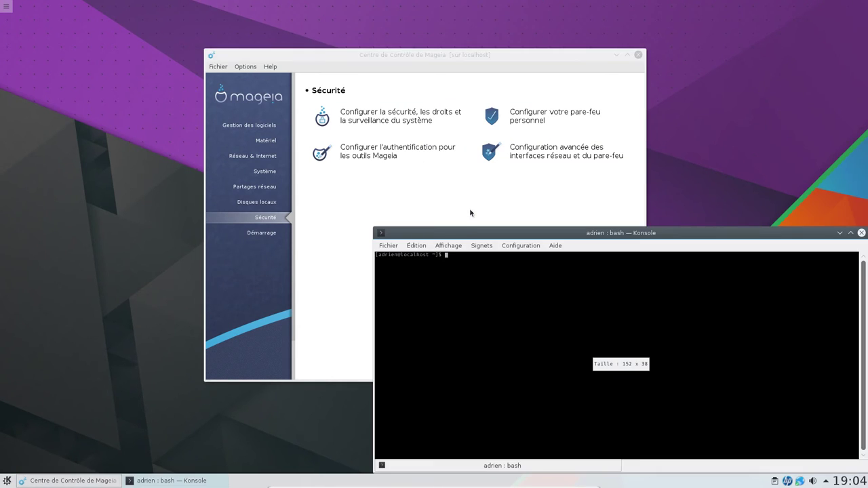
pyautogui.hotkey('ctrl', '+')
pyautogui.hotkey('ctrl', '+')
pyautogui.hotkey('ctrl', '+')
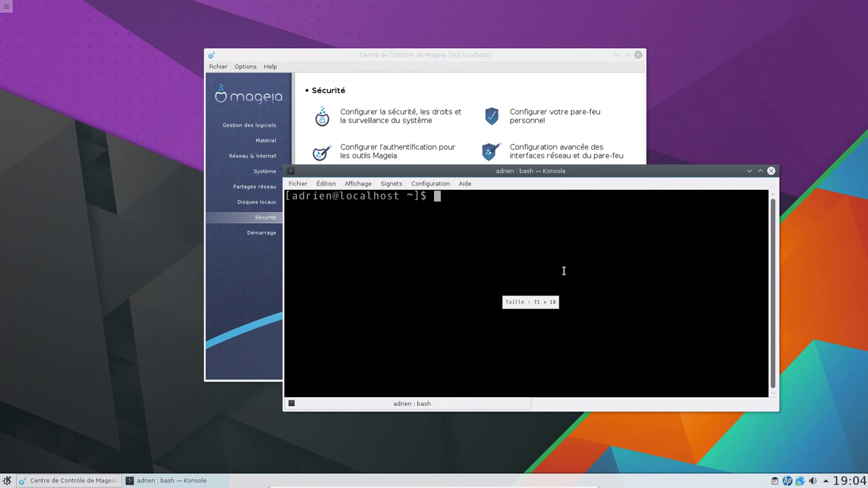
# - Run drakrpm-update as the regular user in the terminal
pyautogui.write('drakrp')
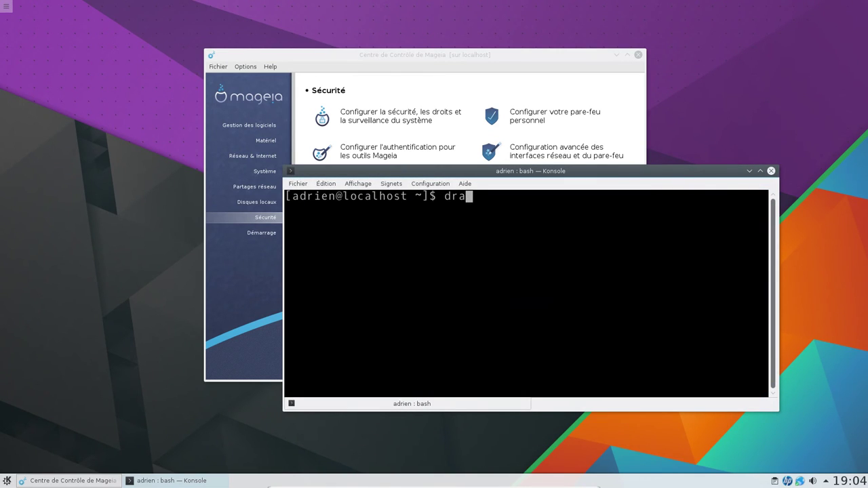
pyautogui.press('Tab')
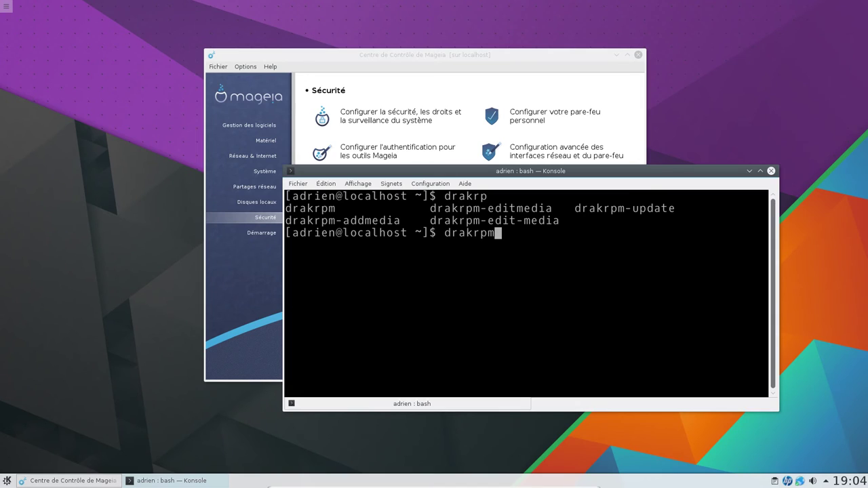
pyautogui.write('-i')
pyautogui.press('BackSpace')
pyautogui.write('u')
pyautogui.press('Tab')
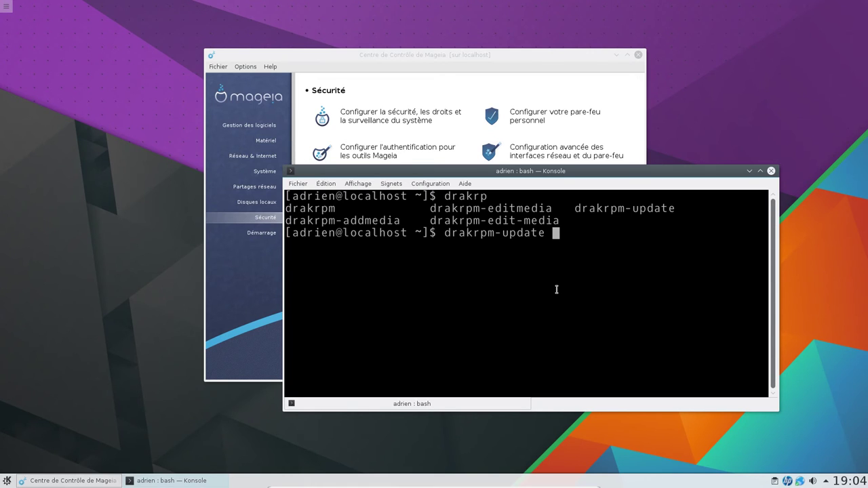
pyautogui.press('Return')
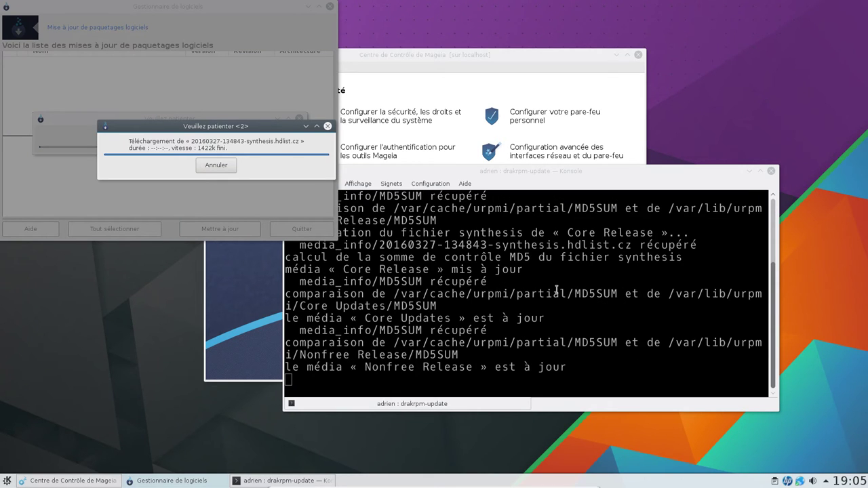
# - With the terminal minimised, move the control centre clear of the update windows and show its Démarrage section
pyautogui.click(749, 171)
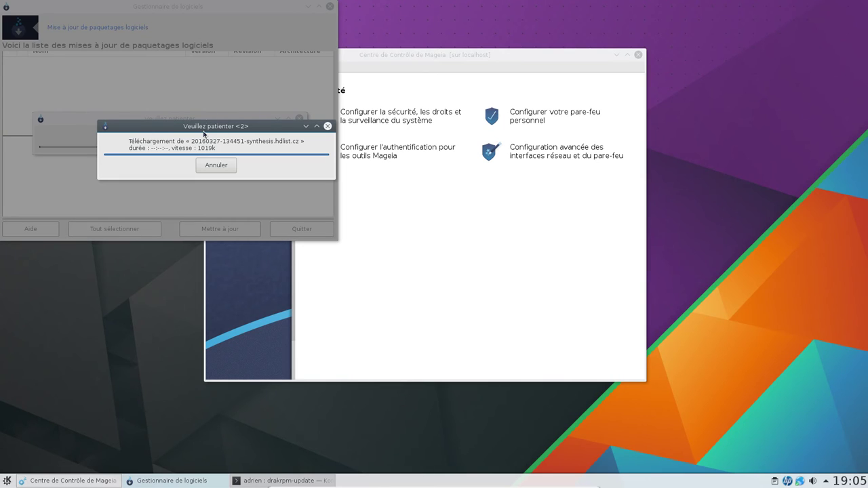
pyautogui.moveTo(195, 134); pyautogui.dragTo(190, 137)
pyautogui.click(389, 55)
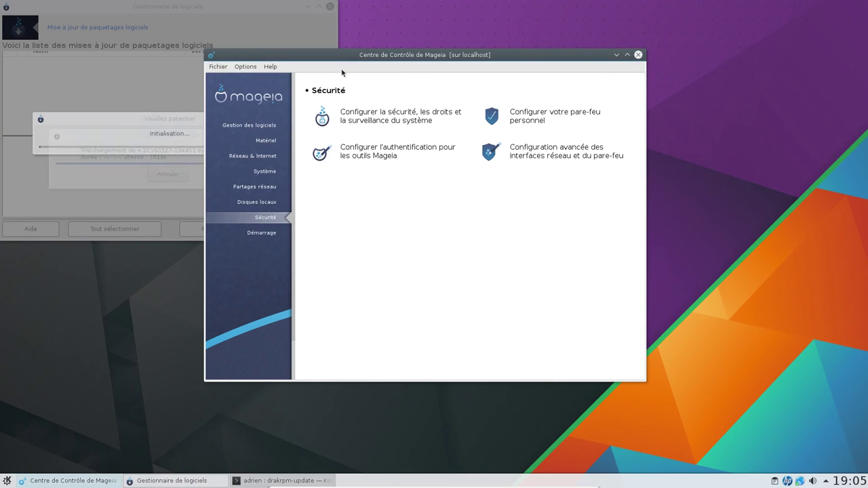
pyautogui.moveTo(389, 55); pyautogui.dragTo(516, 42)
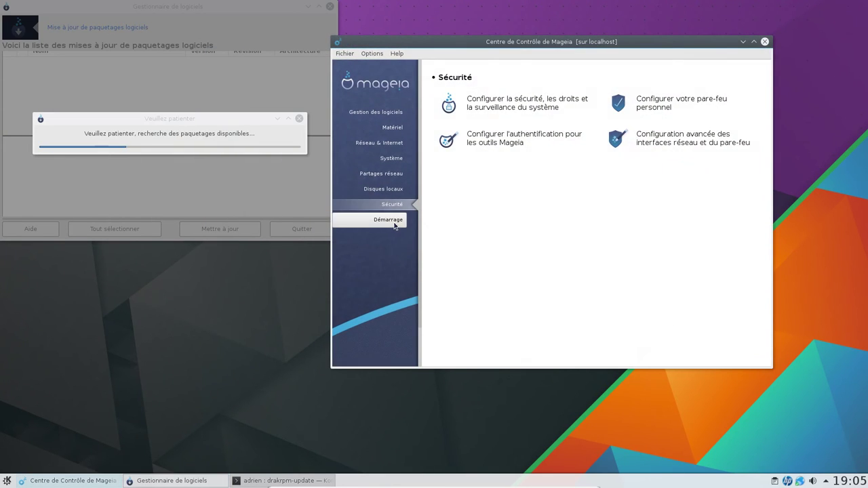
pyautogui.click(393, 220)
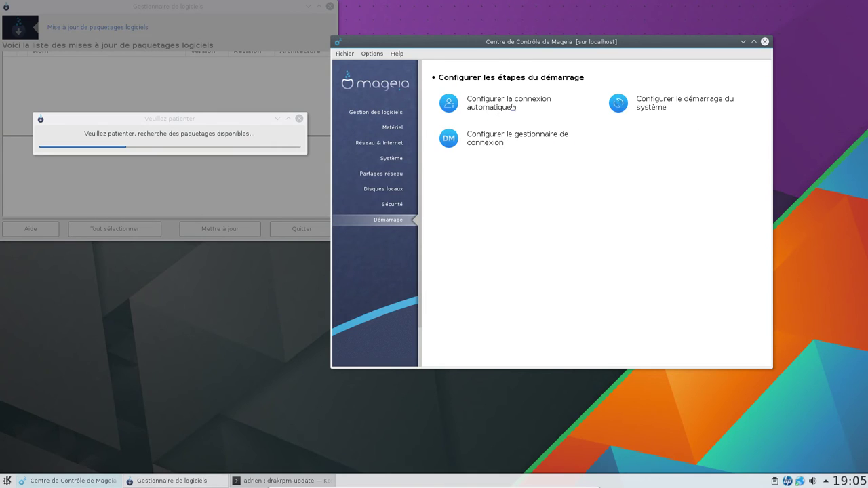
# - Try automatic login with the default desktop, switch back to no automatic login, and decline installing the kdm package
pyautogui.click(516, 102)
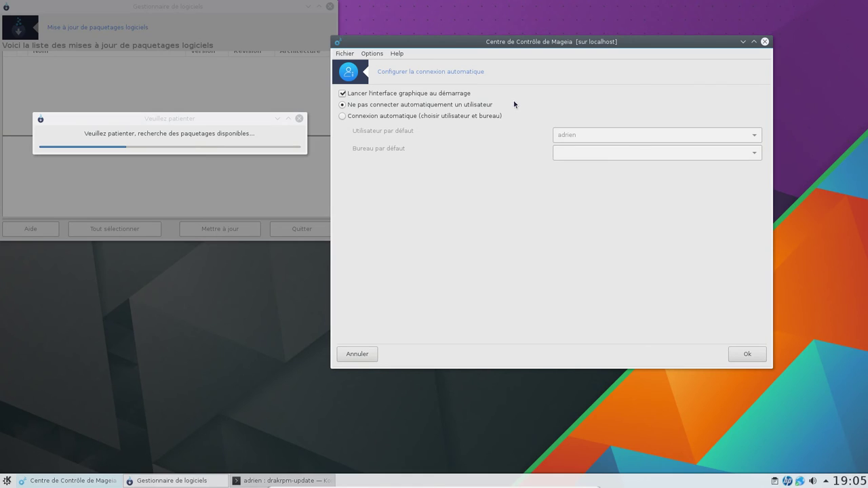
pyautogui.click(366, 117)
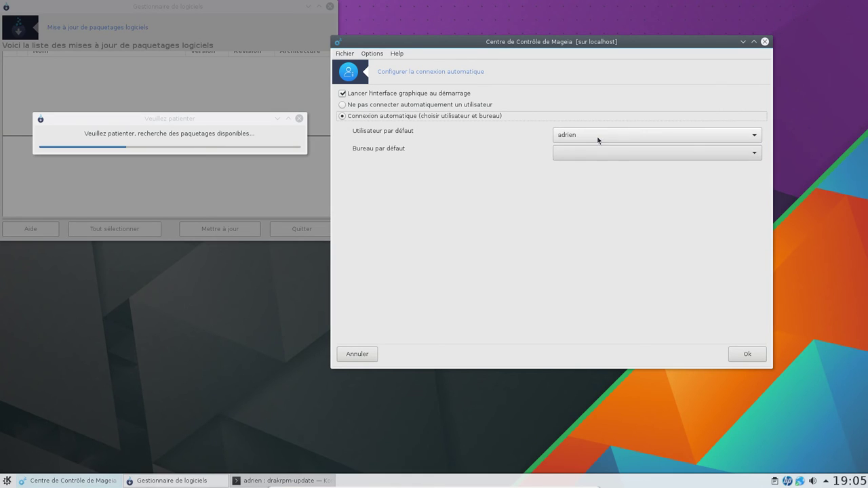
pyautogui.click(606, 153)
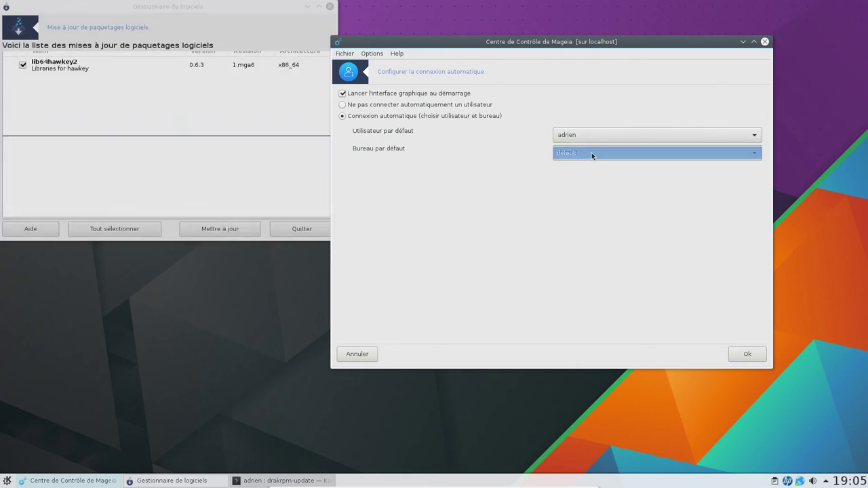
pyautogui.click(592, 153)
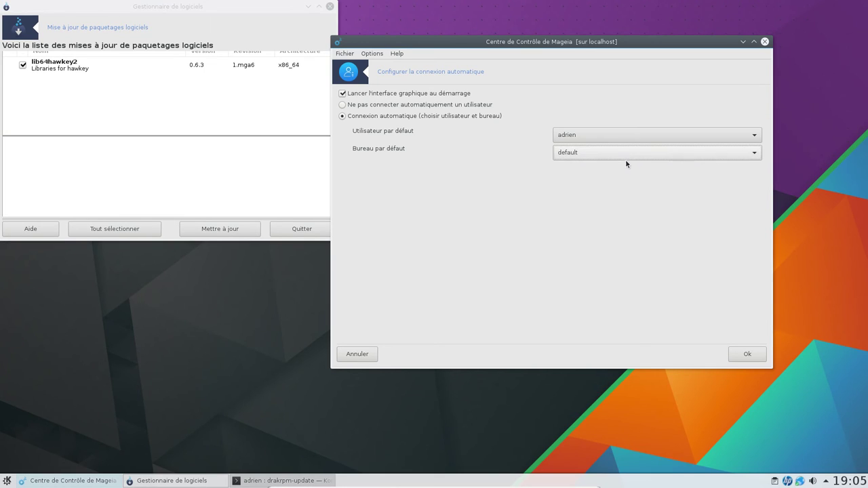
pyautogui.click(356, 106)
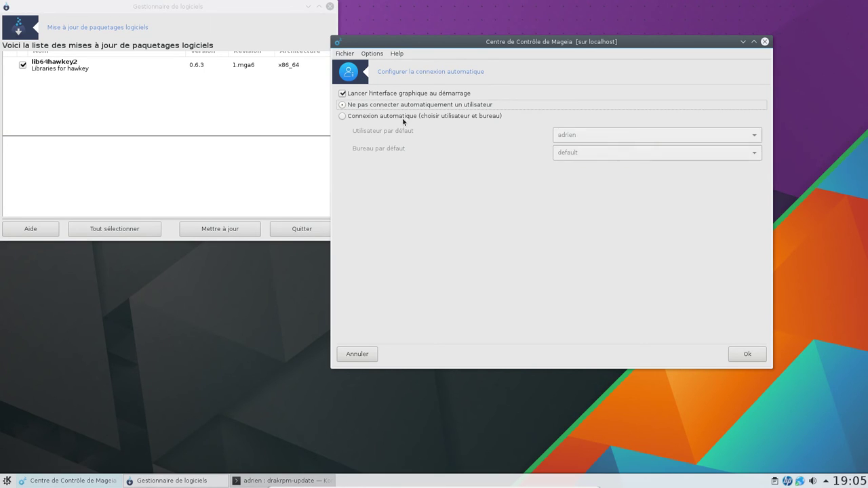
pyautogui.click(748, 354)
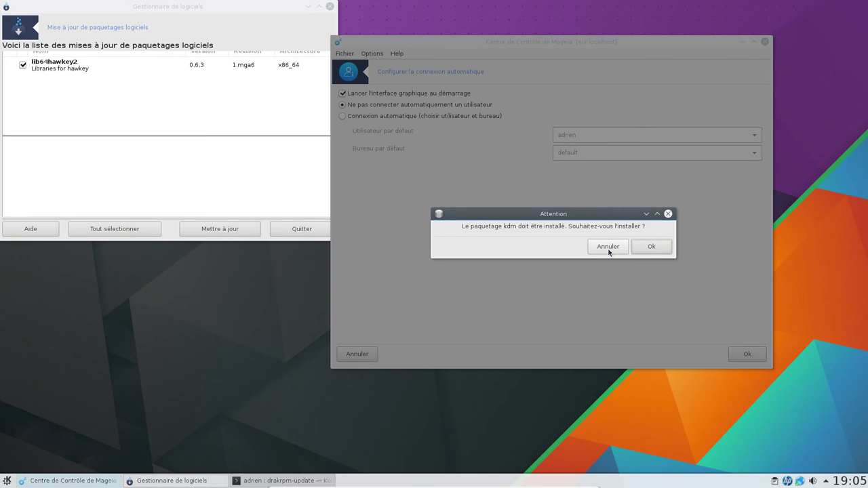
pyautogui.click(608, 246)
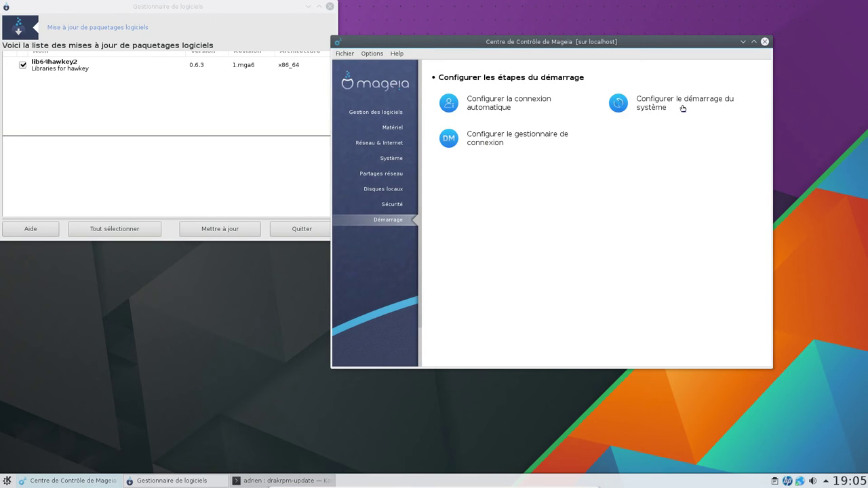
# - In the system boot configuration, keep /dev/sda as the boot device and set the default-choice delay to 10
pyautogui.click(682, 107)
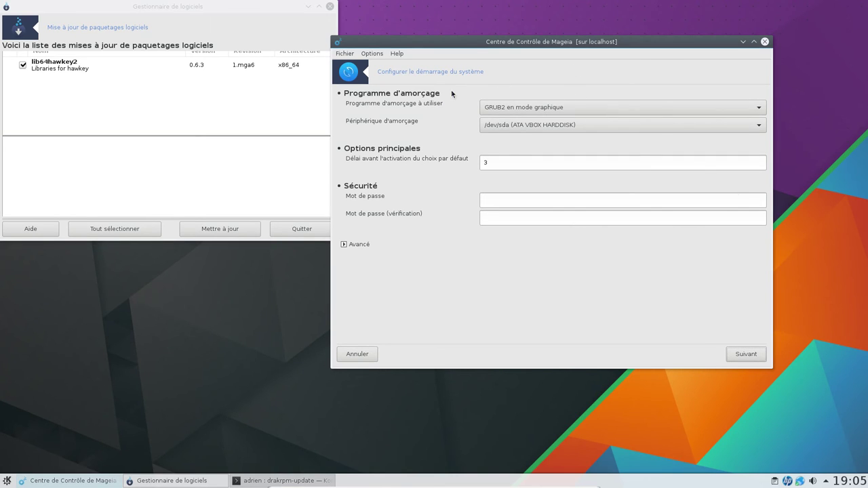
pyautogui.click(523, 126)
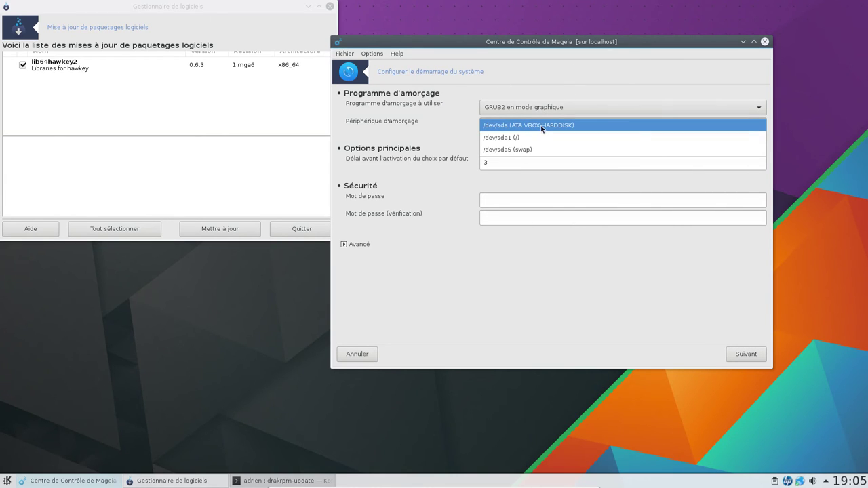
pyautogui.click(541, 126)
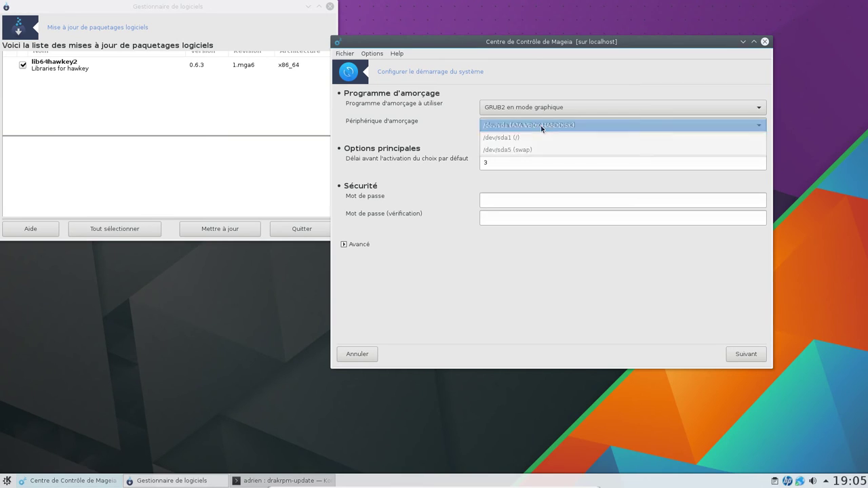
pyautogui.doubleClick(517, 163)
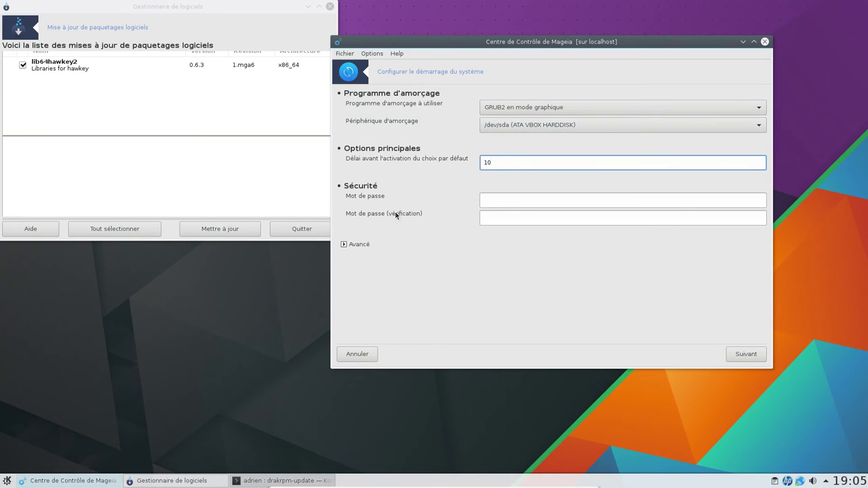
# - Examine the bootloader's password fields and its advanced options such as ACPI, SMP and APIC
pyautogui.click(499, 202)
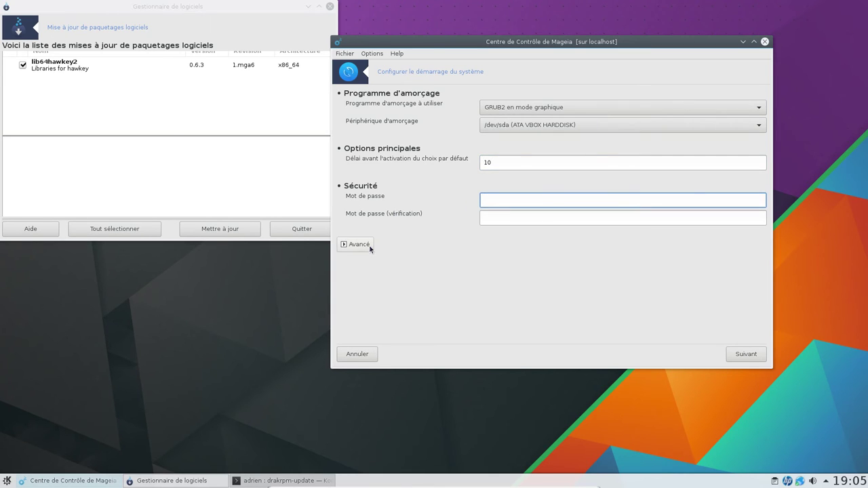
pyautogui.click(369, 245)
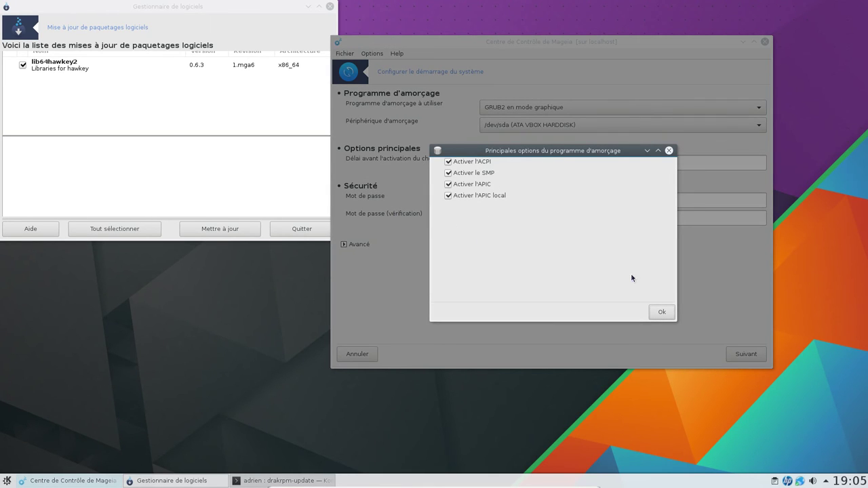
pyautogui.click(658, 311)
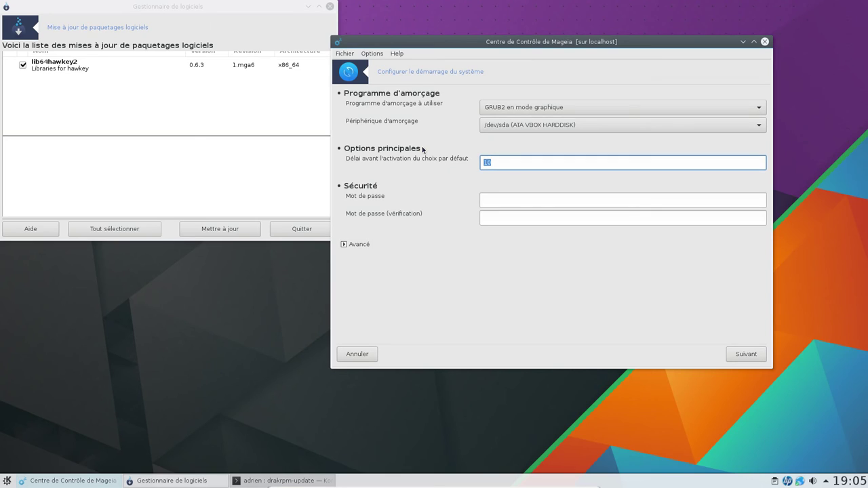
# - Try a default-choice delay of 3 and, for the default Mageia entry, pass the kernel option nokmsboot
pyautogui.write('3')
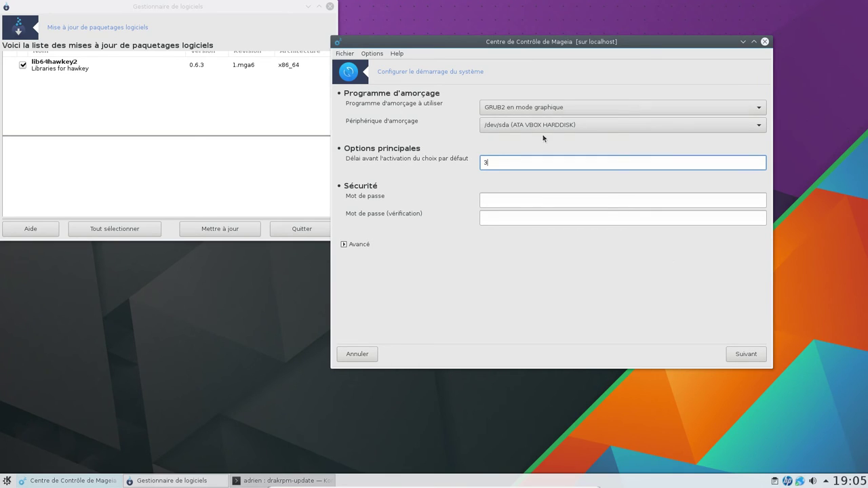
pyautogui.click(744, 355)
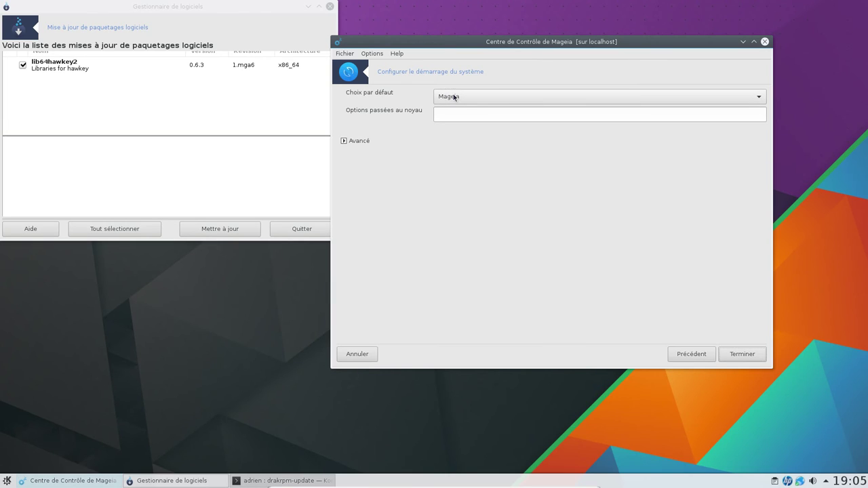
pyautogui.click(457, 114)
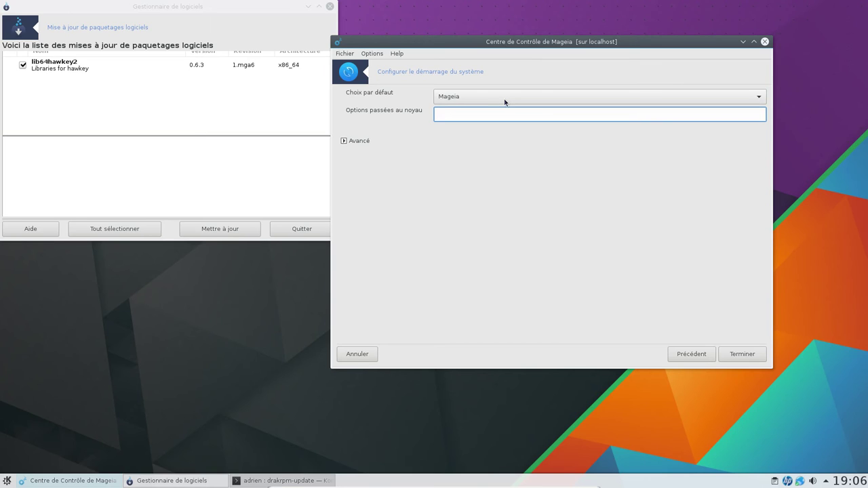
pyautogui.write('nokmsboot')
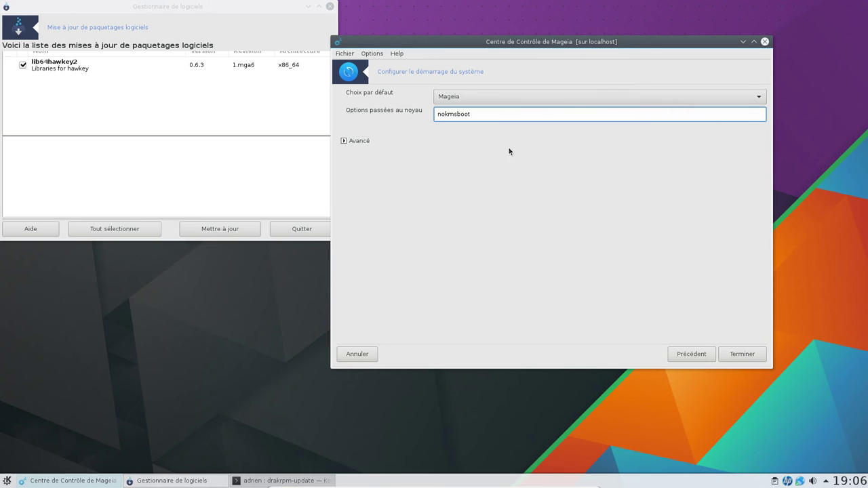
# - Examine the boot entry's advanced graphic mode choices, cancel them, and leave the system boot configuration without applying it
pyautogui.click(366, 143)
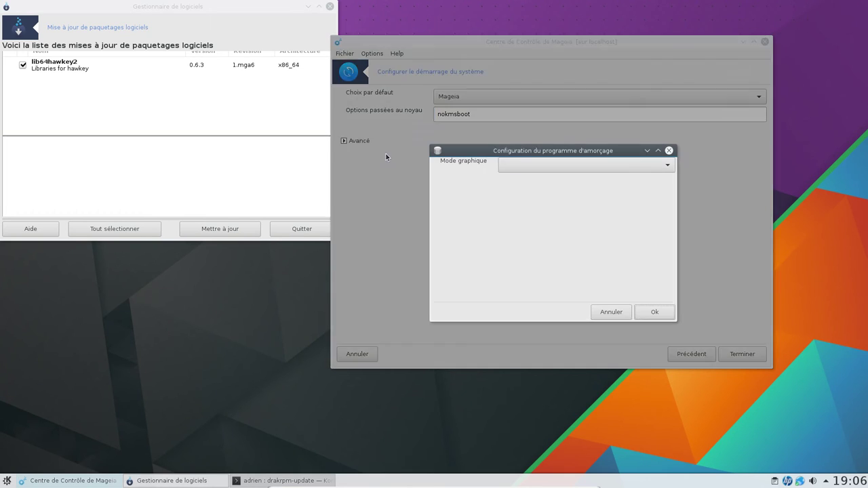
pyautogui.click(645, 167)
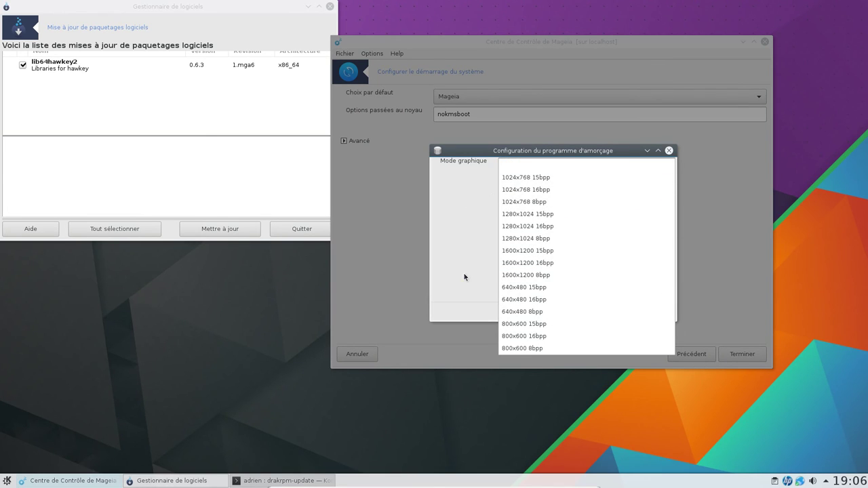
pyautogui.click(455, 218)
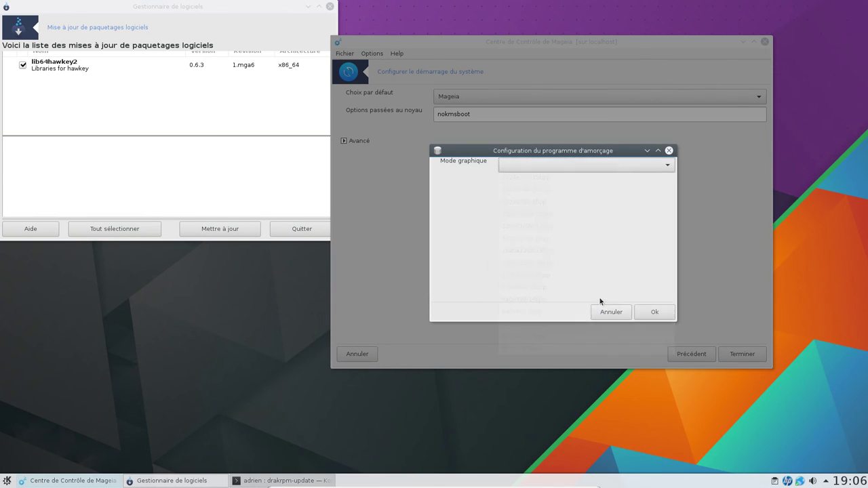
pyautogui.click(603, 314)
pyautogui.click(690, 355)
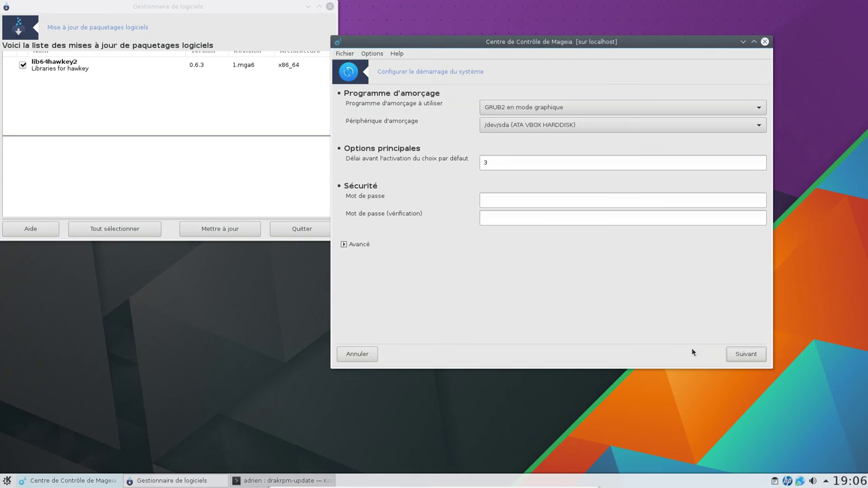
pyautogui.click(765, 42)
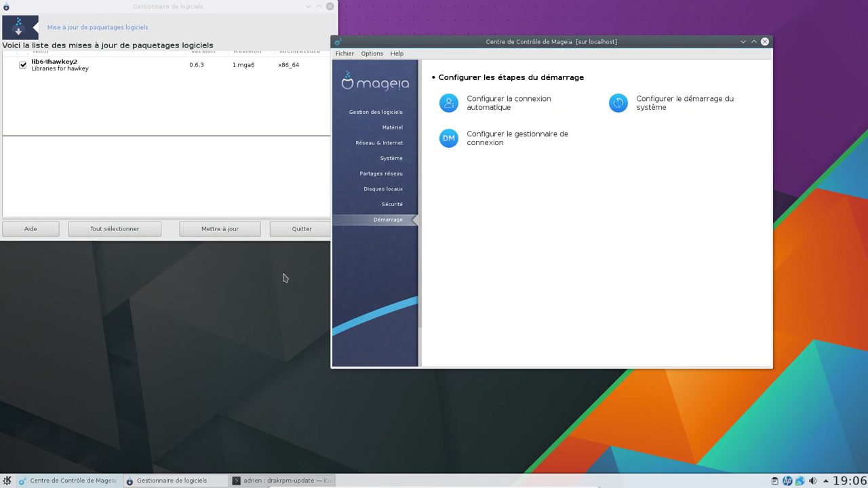
# - Close the separate update window, show the Gestion des logiciels section, and move the control centre nearer the middle of the desktop
pyautogui.click(330, 6)
pyautogui.click(380, 113)
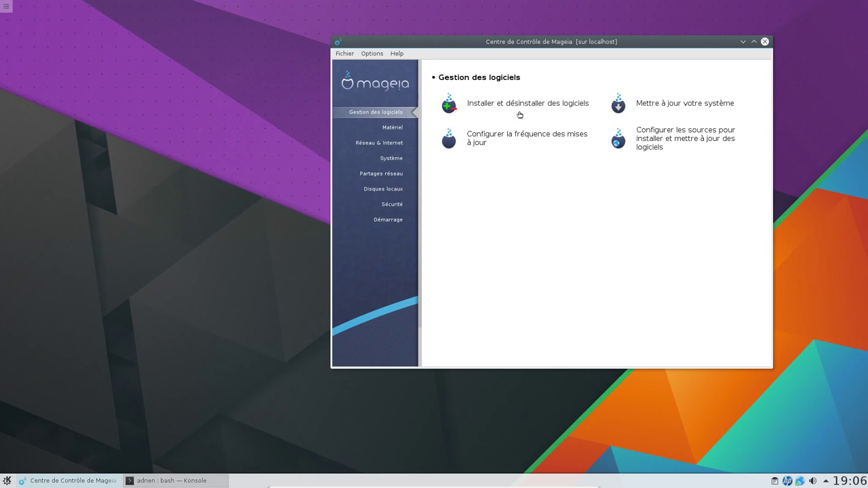
pyautogui.moveTo(627, 42); pyautogui.dragTo(543, 40)
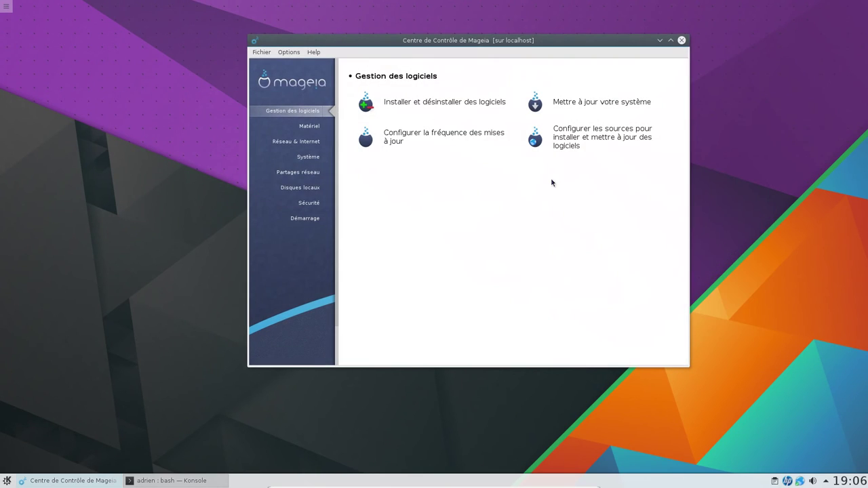
# - Install the lib64hawkey2 update from the system update tool, dismiss the orphan packages notice, and return to the control centre
pyautogui.click(595, 102)
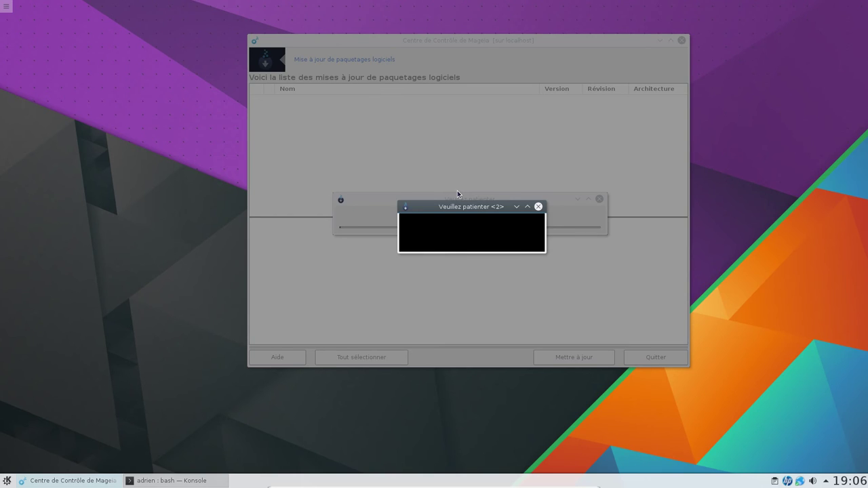
pyautogui.moveTo(455, 207)
pyautogui.mouseDown()
pyautogui.moveTo(457, 271)
pyautogui.moveTo(453, 219)
pyautogui.mouseUp()
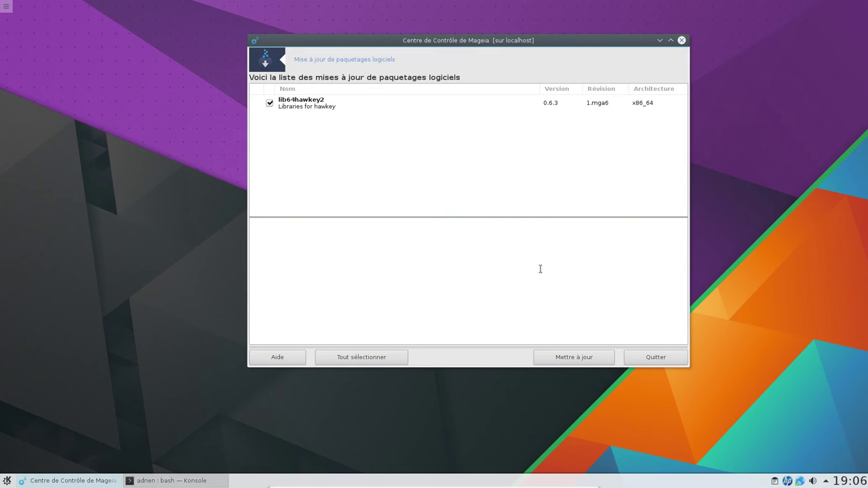
pyautogui.click(606, 357)
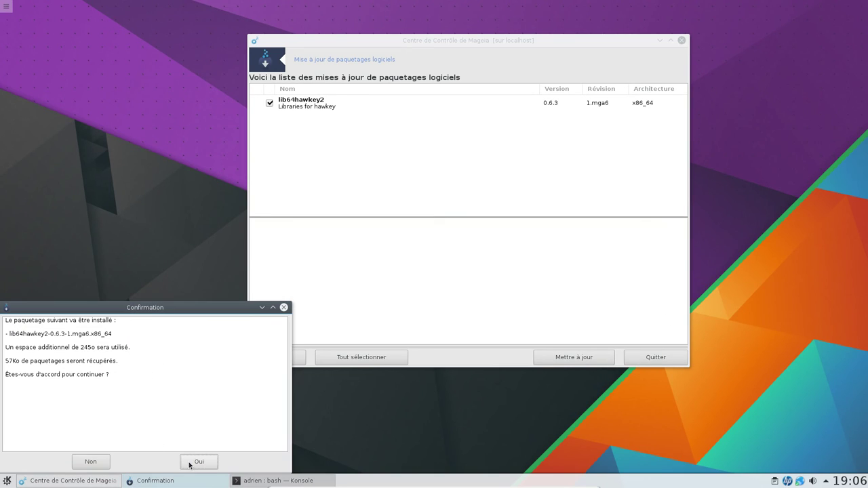
pyautogui.click(193, 461)
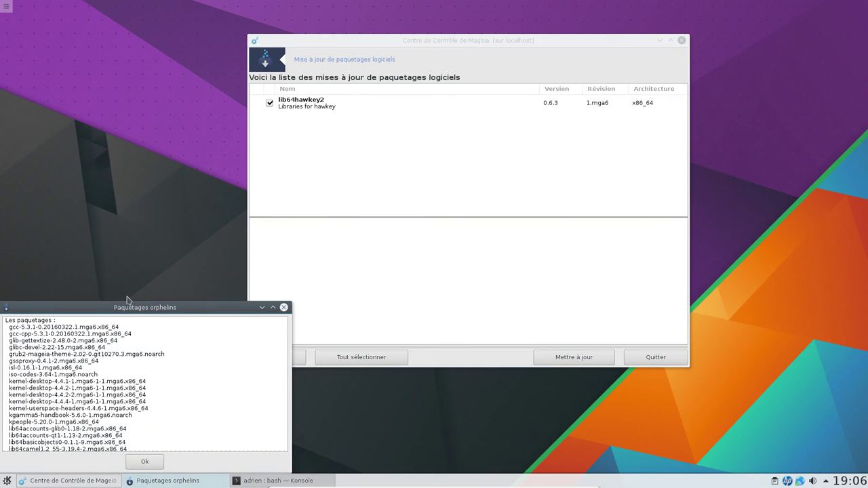
pyautogui.click(145, 462)
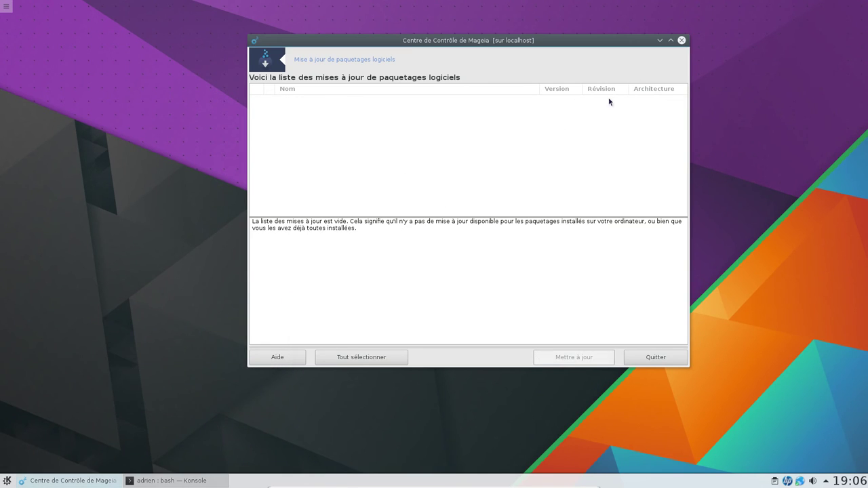
pyautogui.click(684, 42)
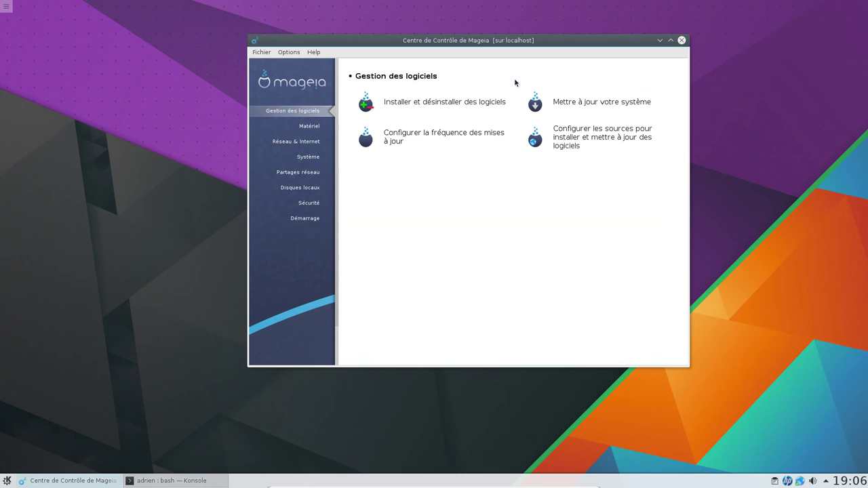
# - In the software install and removal tool, filter to Applications graphiques and search for clementine
pyautogui.click(483, 102)
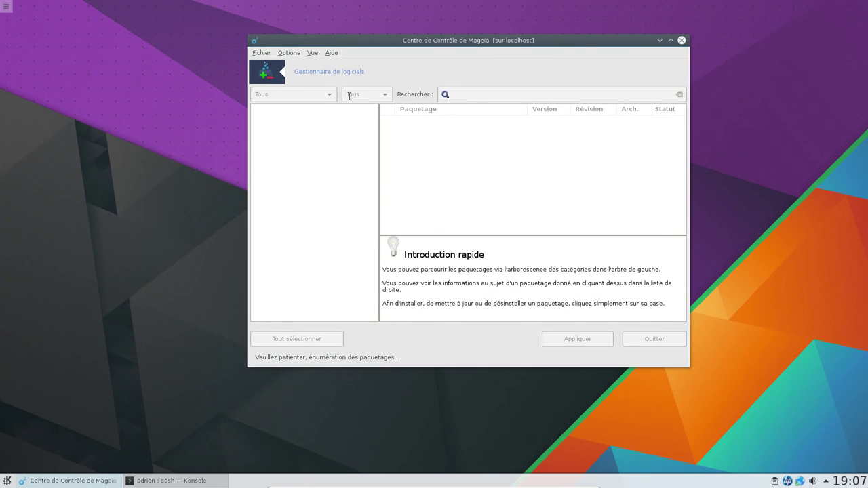
pyautogui.click(330, 99)
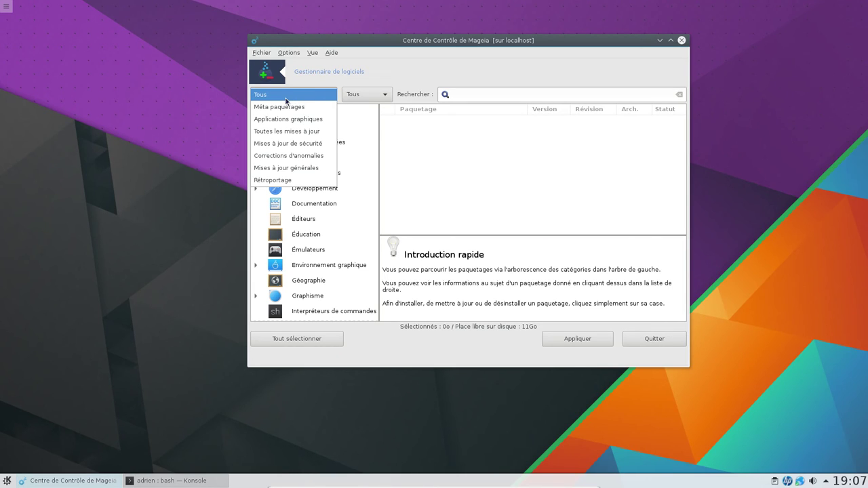
pyautogui.click(291, 119)
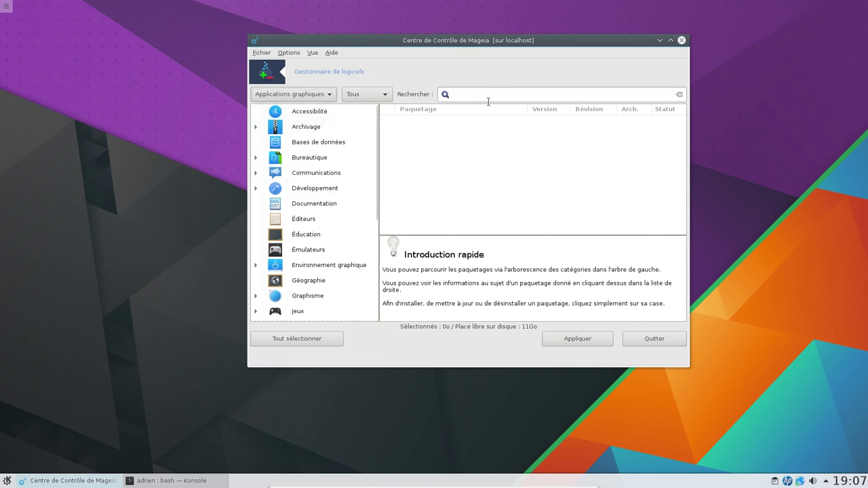
pyautogui.click(486, 94)
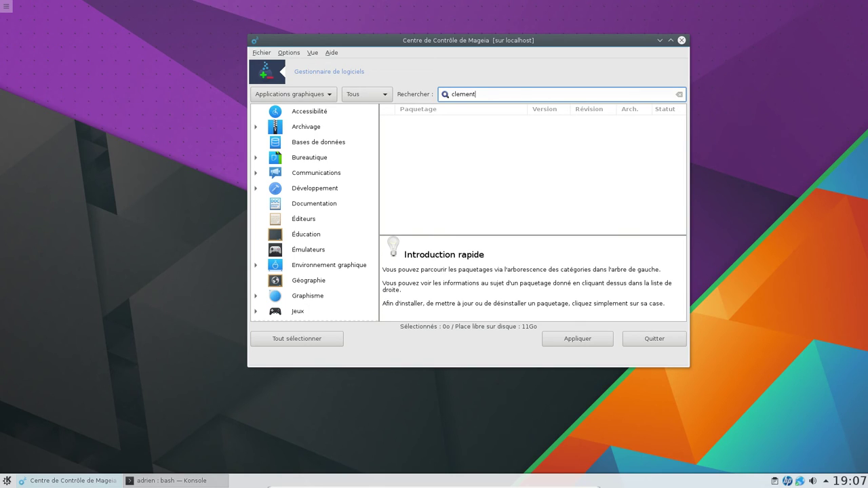
pyautogui.press('Return')
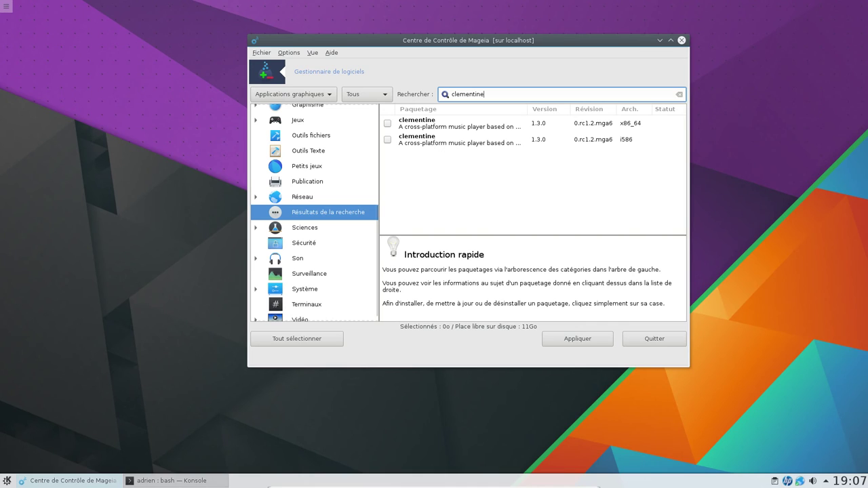
# - Read the description of the x86_64 clementine package
pyautogui.click(636, 129)
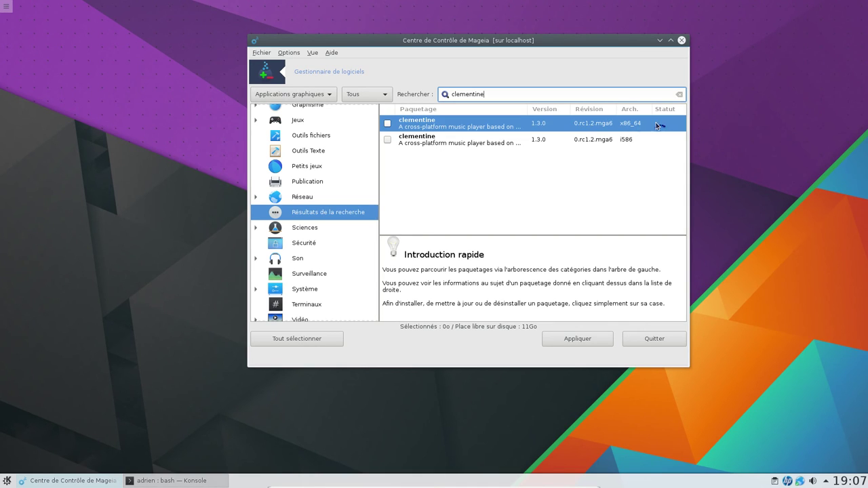
pyautogui.click(388, 124)
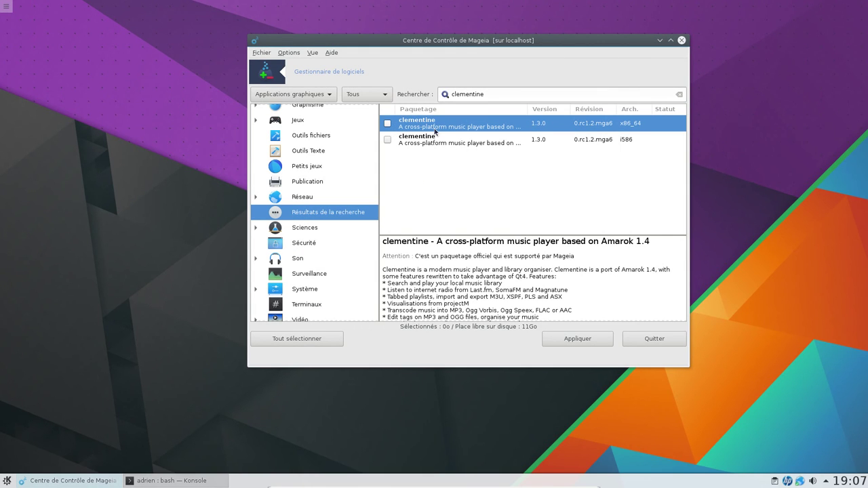
pyautogui.scroll(-4, 436, 287)
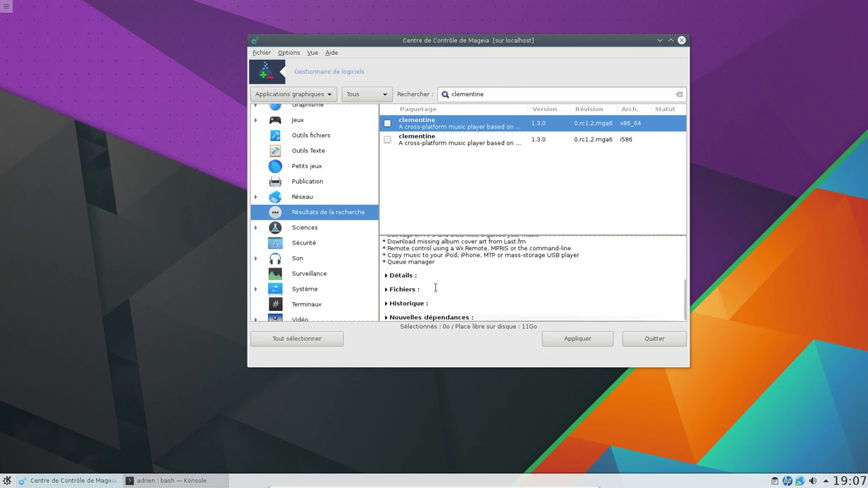
pyautogui.scroll(5, 435, 287)
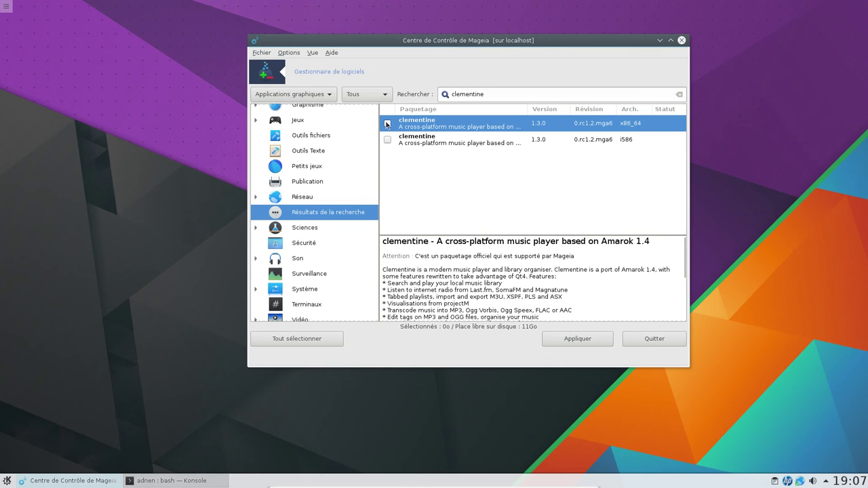
# - Mark the x86_64 clementine package, accept its additional dependencies, and start the installation
pyautogui.click(388, 123)
pyautogui.scroll(-3, 429, 182)
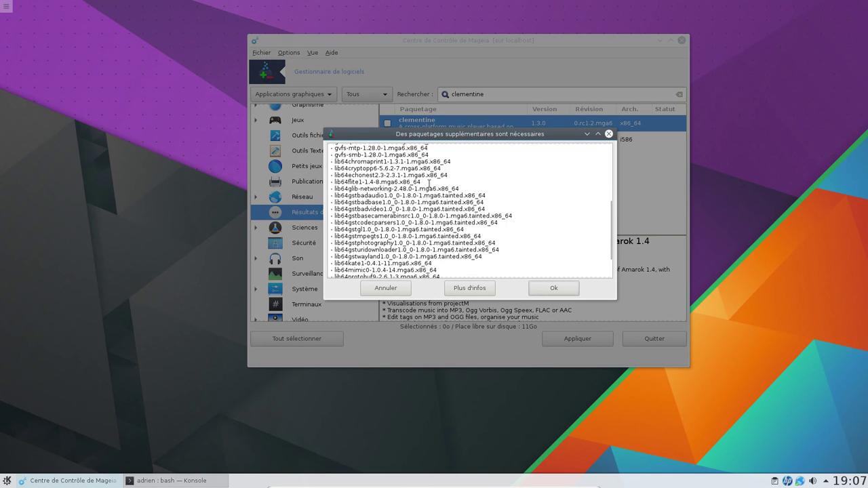
pyautogui.scroll(-2, 429, 182)
pyautogui.click(550, 289)
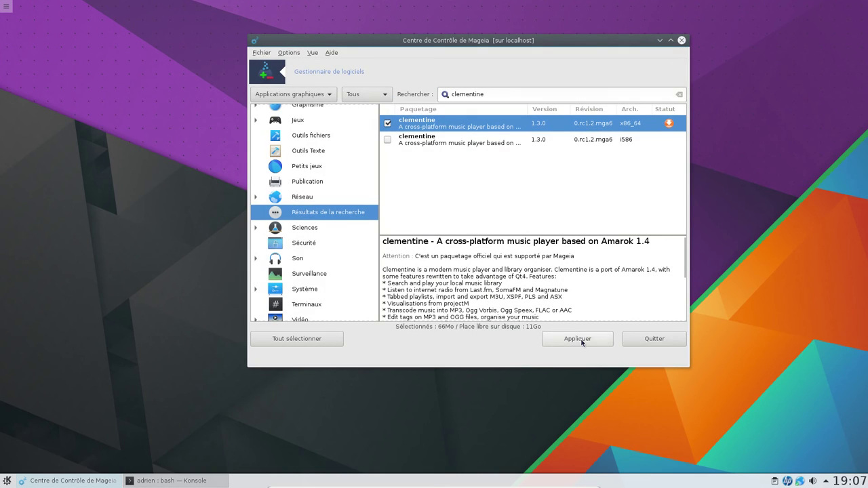
pyautogui.click(580, 340)
pyautogui.click(524, 288)
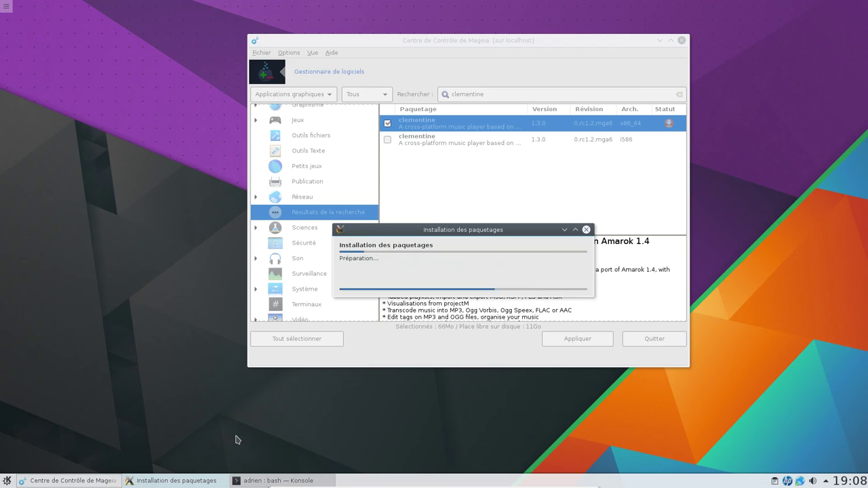
# - Browse the Internet, Bureautique, Son et Vidéo, Développement and Sciences categories of the application menu while the packages install
pyautogui.click(7, 481)
pyautogui.moveTo(52, 371)
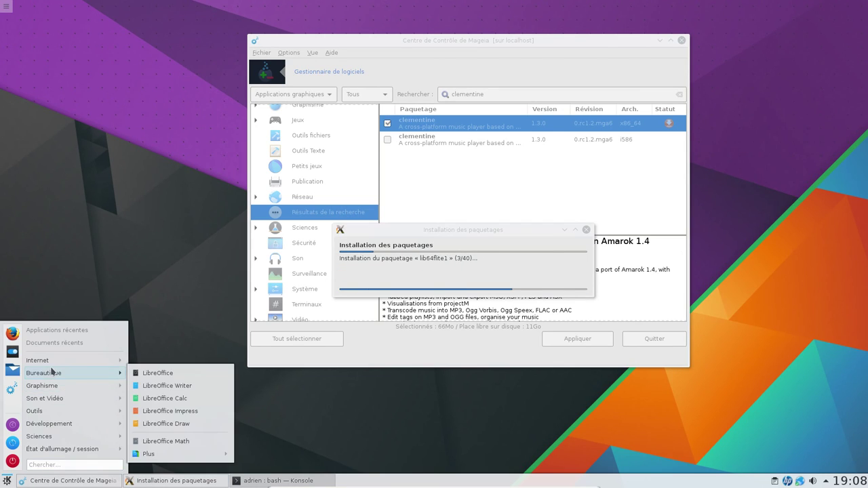
pyautogui.moveTo(56, 396)
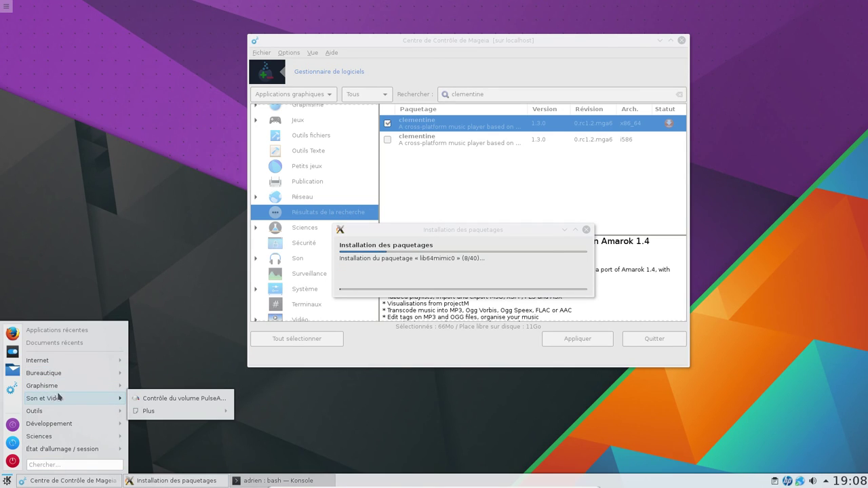
pyautogui.moveTo(78, 412)
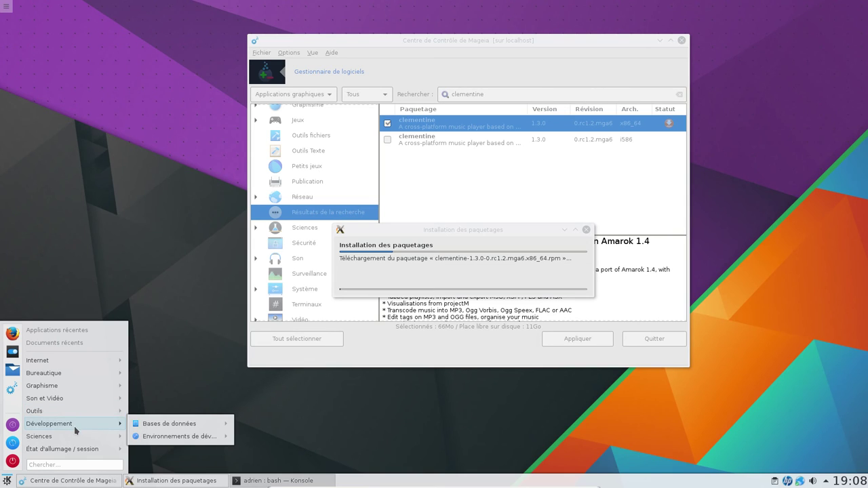
pyautogui.moveTo(73, 436)
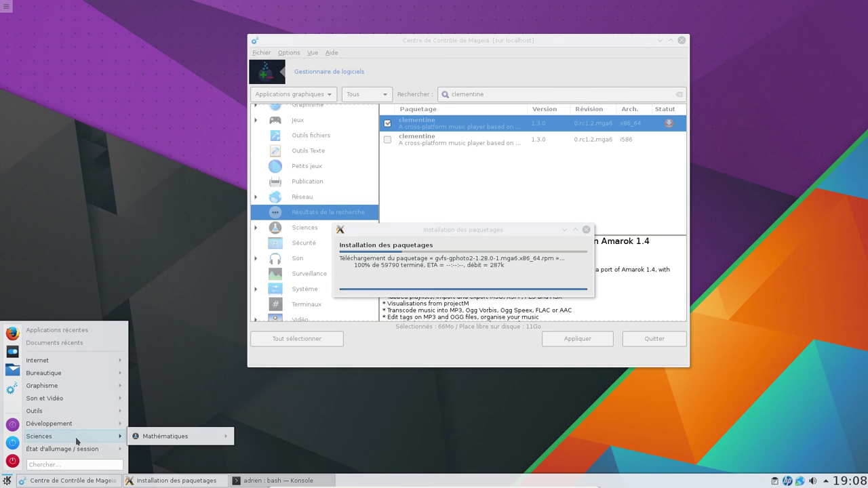
pyautogui.moveTo(155, 440)
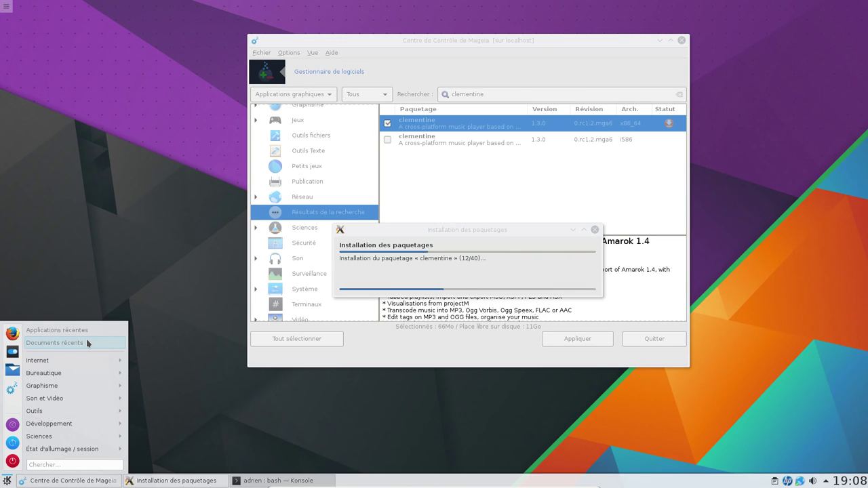
pyautogui.moveTo(86, 364)
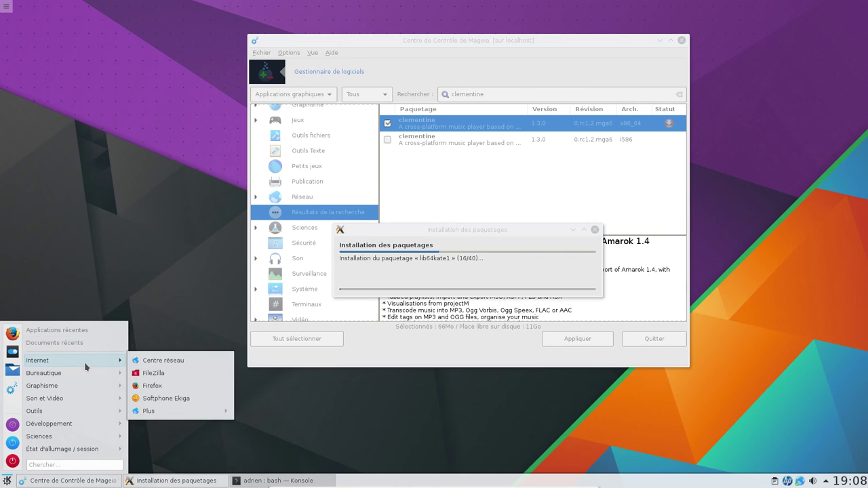
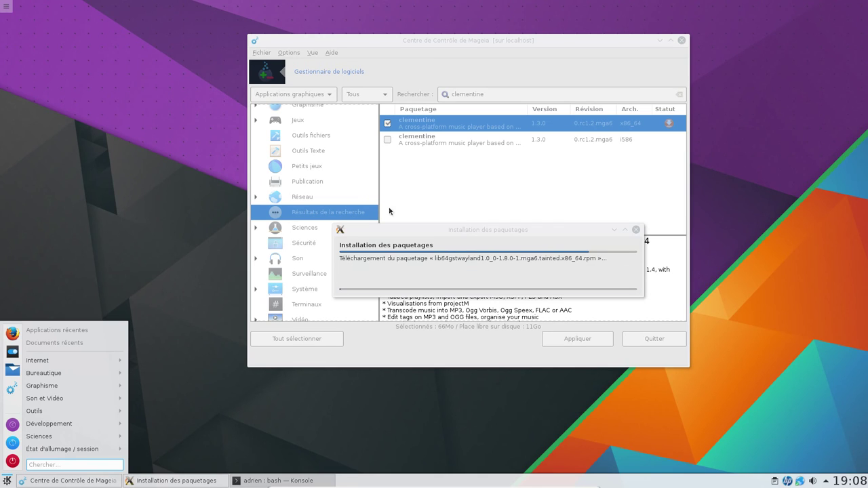
# - Dismiss the orphan packages notice that follows the clementine installation and let the package list reload
pyautogui.moveTo(404, 226); pyautogui.dragTo(452, 157)
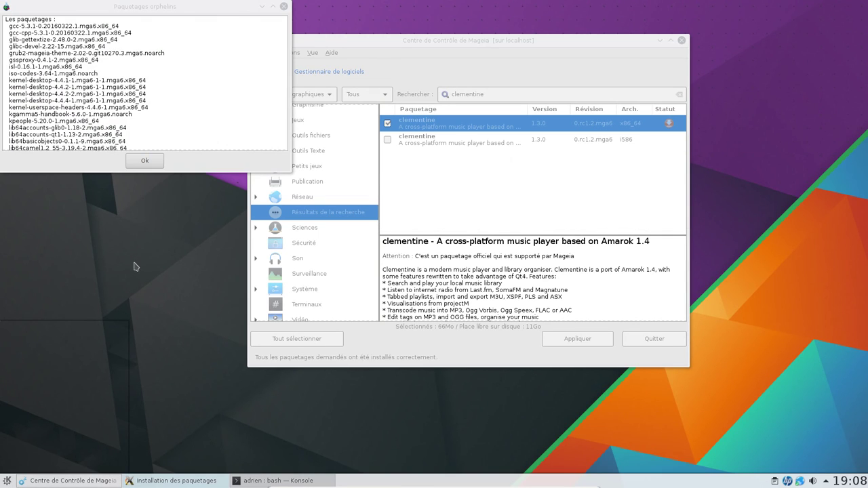
pyautogui.click(147, 162)
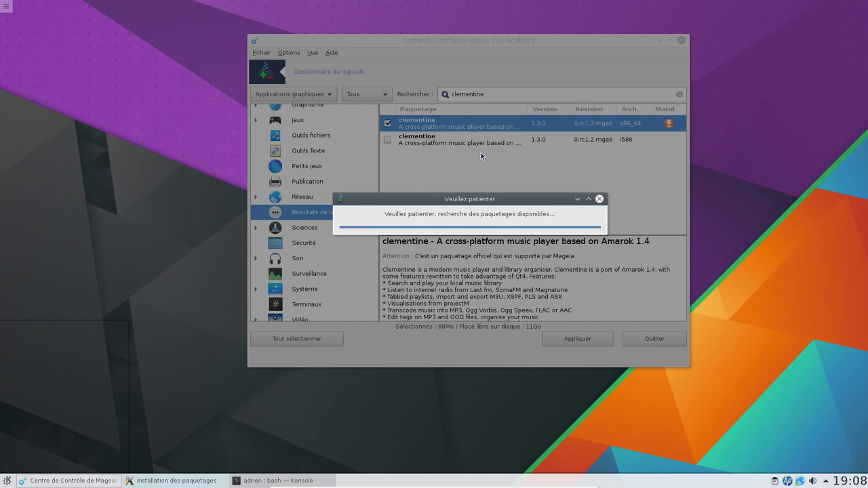
pyautogui.moveTo(472, 199); pyautogui.dragTo(525, 165)
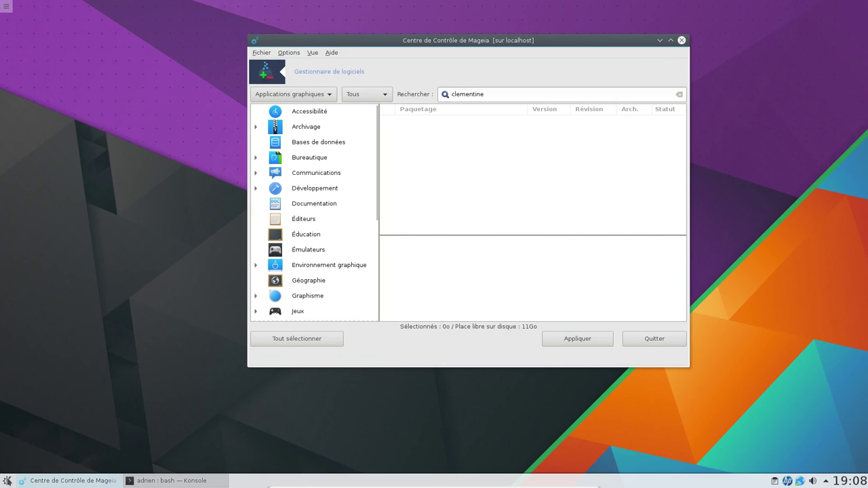
# - Launch Clementine from the additional applications in the Son et Vidéo category
pyautogui.click(7, 480)
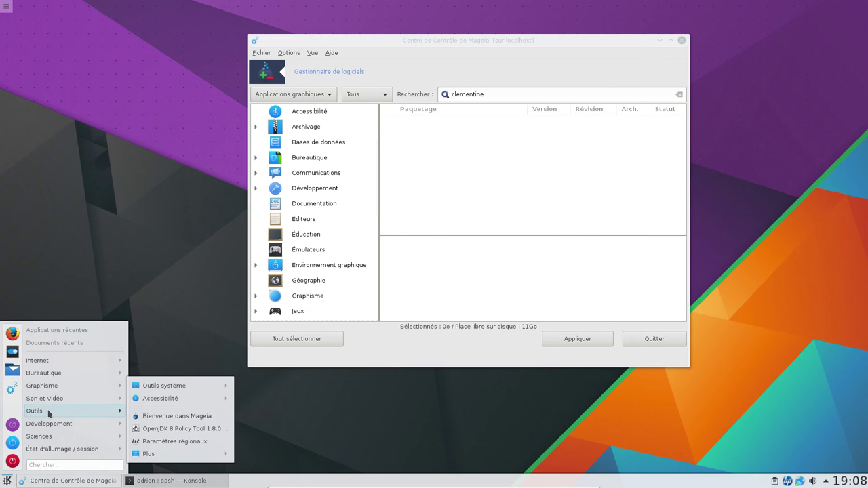
pyautogui.moveTo(74, 386)
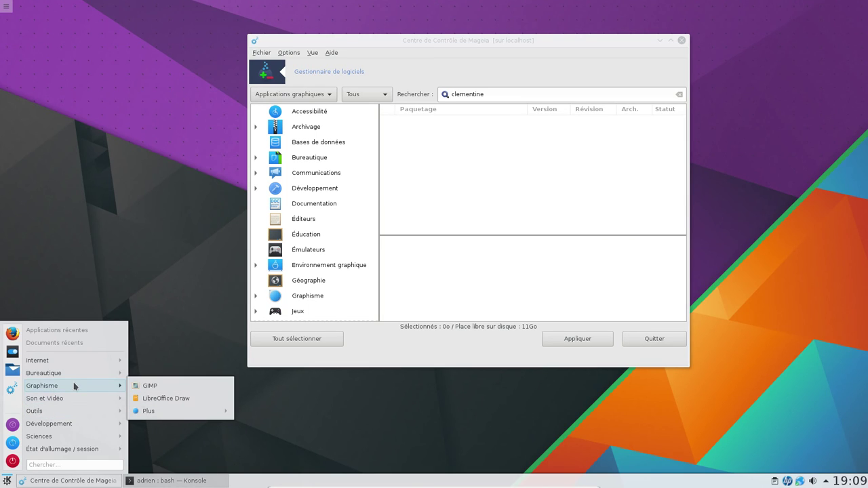
pyautogui.moveTo(175, 413)
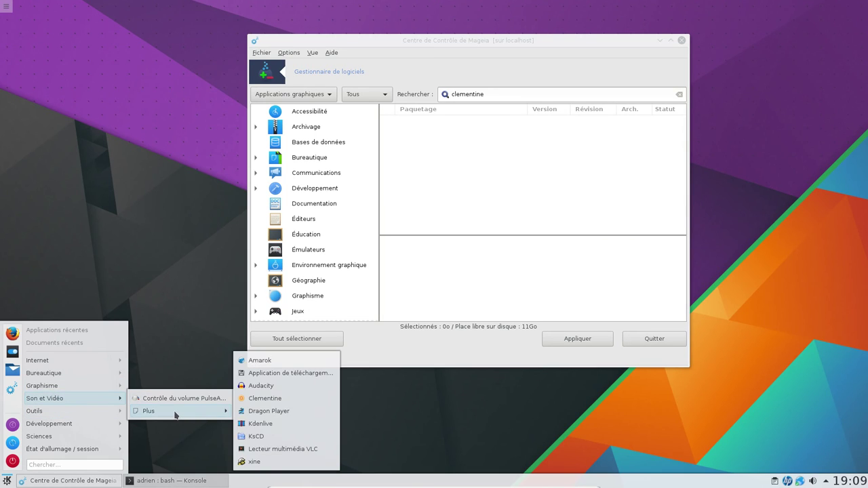
pyautogui.click(276, 400)
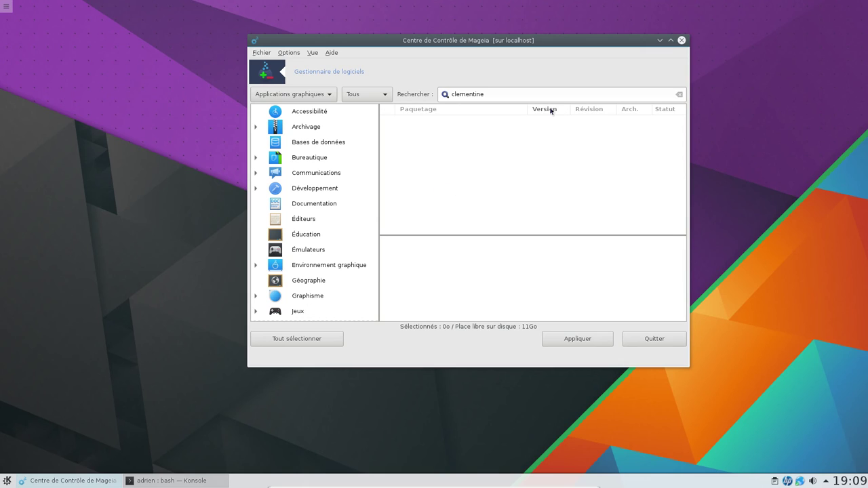
# - Close the Mageia Control Centre and the open Konsole window to clear the desktop
pyautogui.click(681, 40)
pyautogui.click(682, 39)
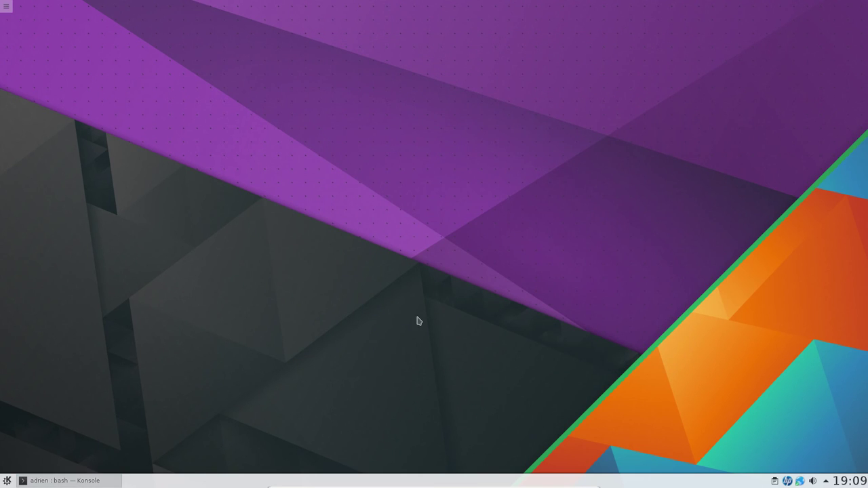
pyautogui.click(82, 481)
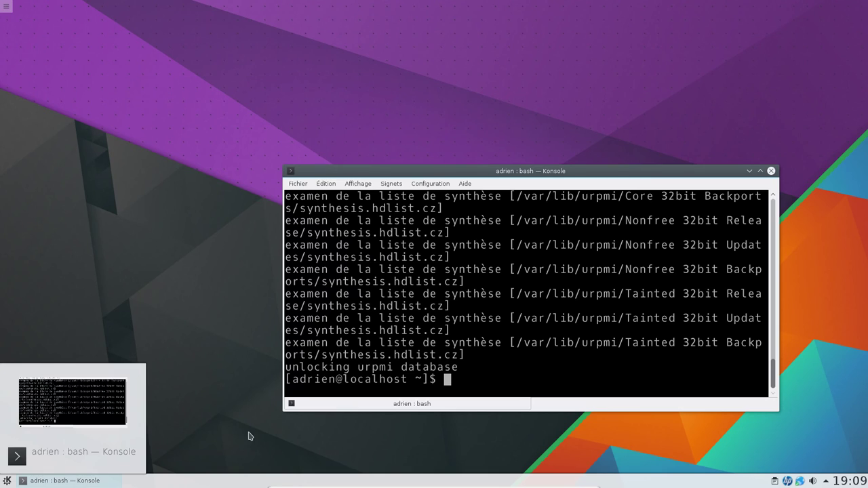
pyautogui.click(771, 171)
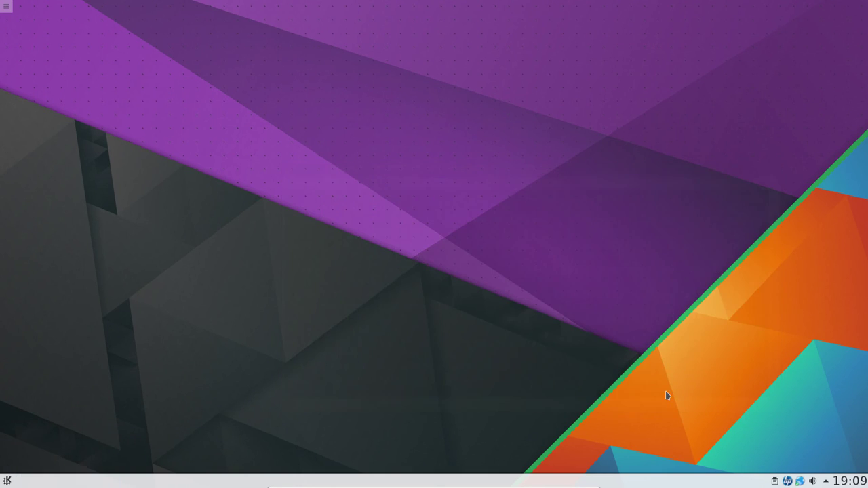
# - Look through the application menu's categories and session options, and view the desktop's context options
pyautogui.click(7, 481)
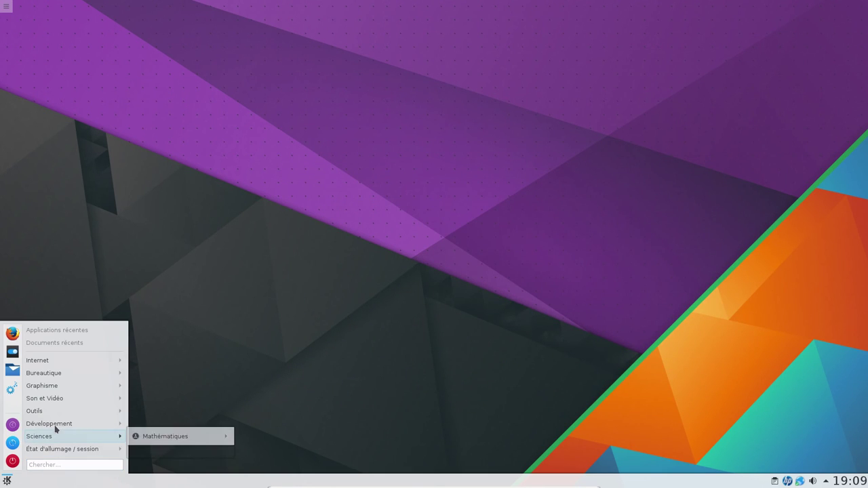
pyautogui.moveTo(57, 441)
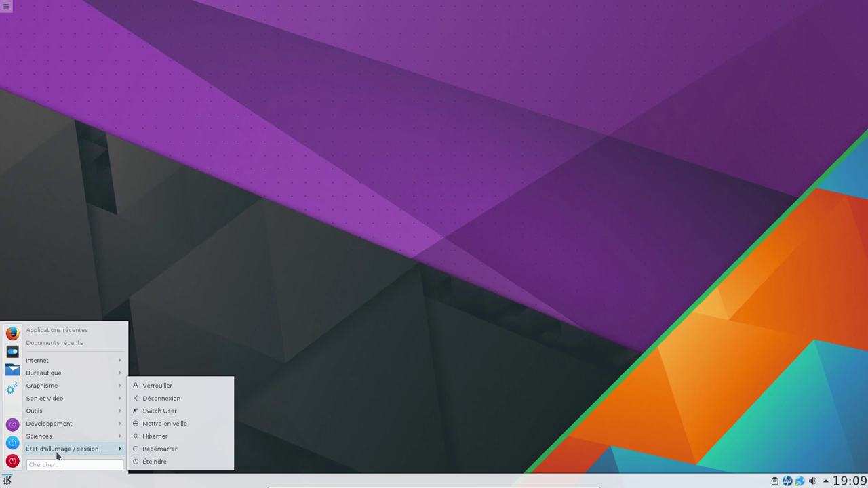
pyautogui.moveTo(76, 372)
pyautogui.click(397, 270)
pyautogui.rightClick(316, 97)
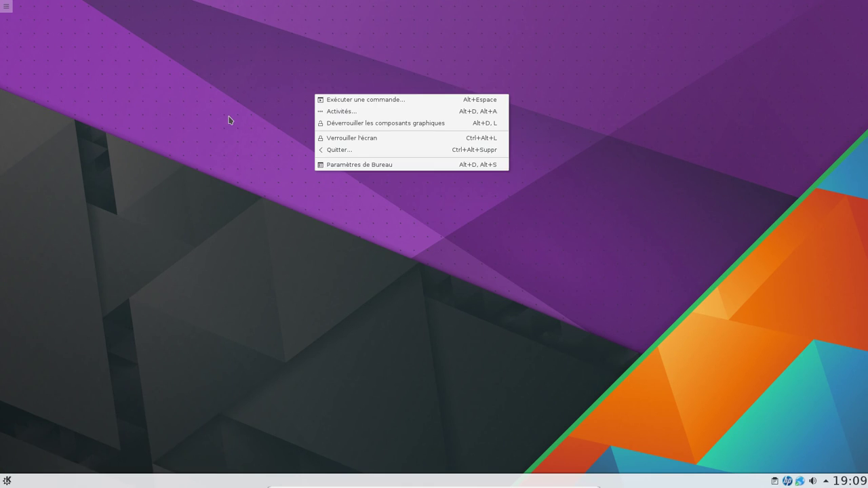
pyautogui.click(229, 120)
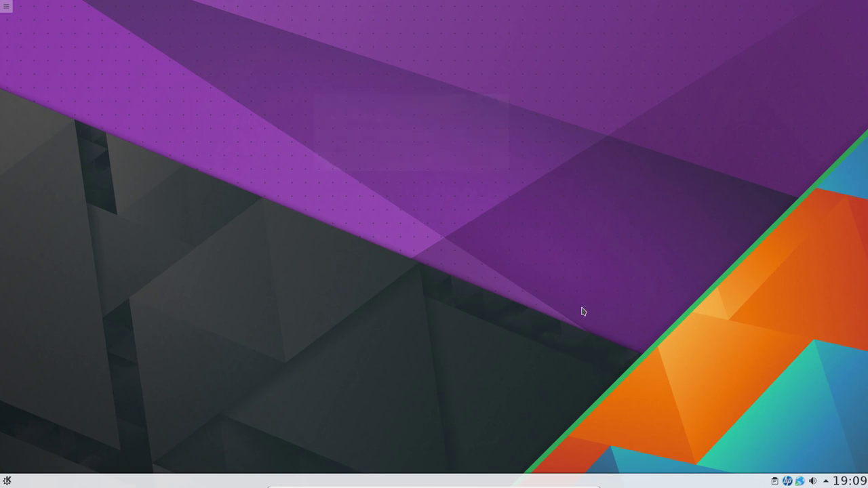
pyautogui.click(7, 480)
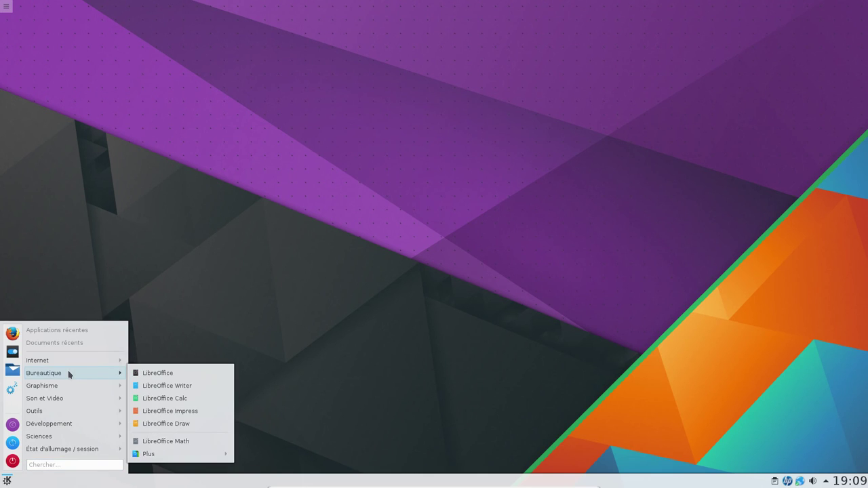
pyautogui.moveTo(66, 411)
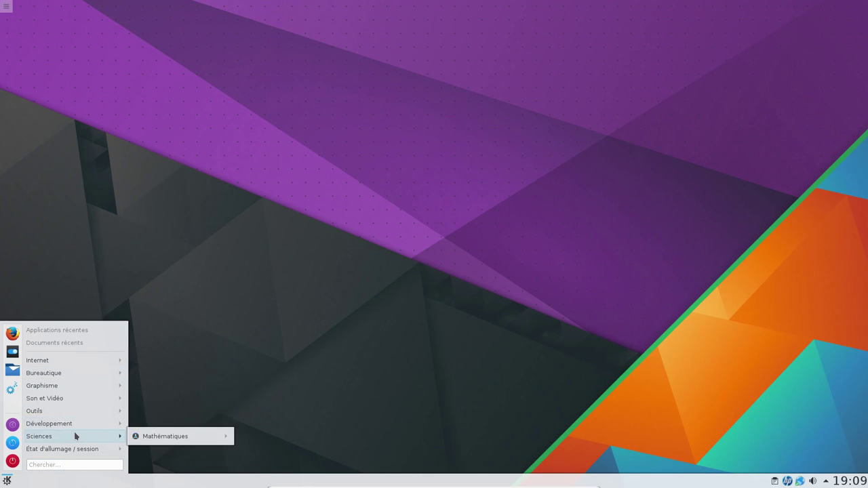
pyautogui.click(301, 259)
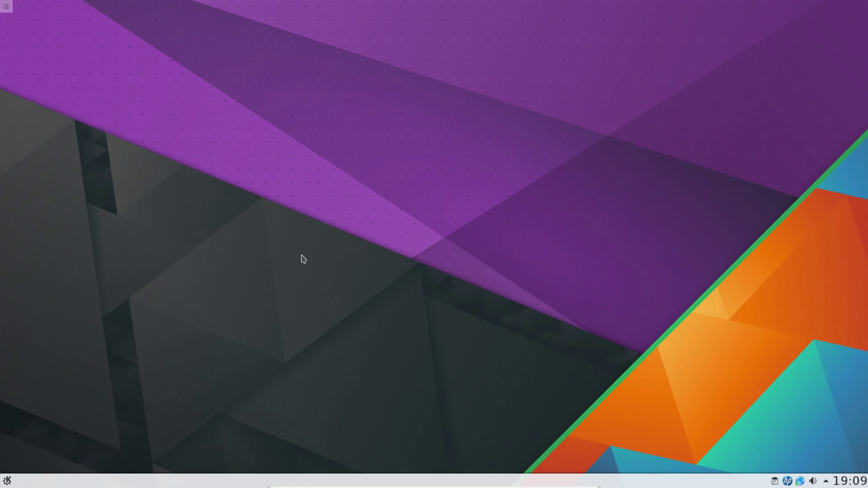
pyautogui.hotkey('alt', 'space')
pyautogui.write('k')
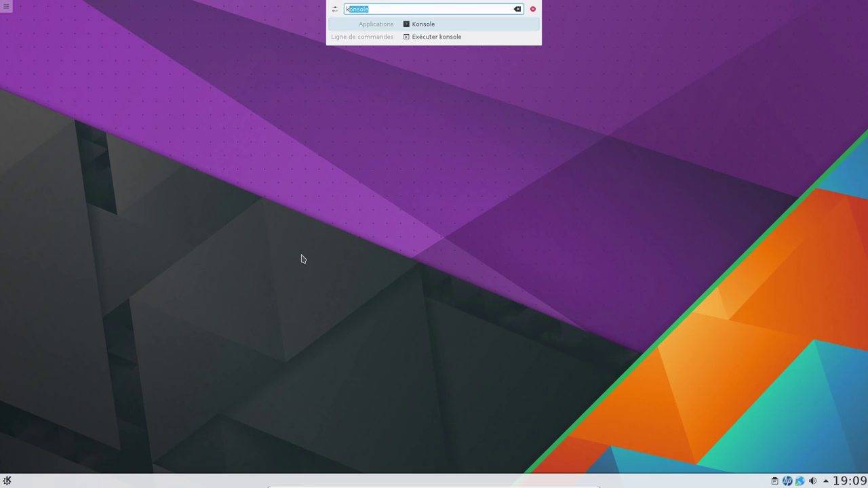
pyautogui.write('sys')
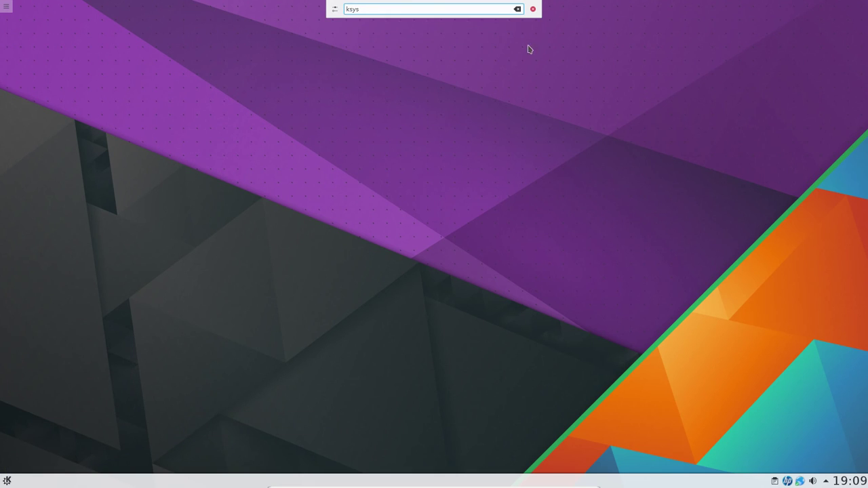
pyautogui.click(534, 10)
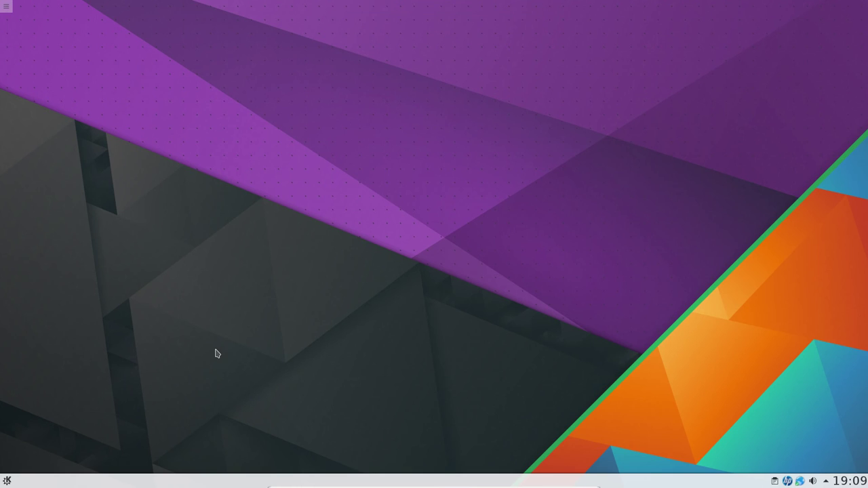
# - Launch Konsole with the desktop's run-command prompt by entering konsole
pyautogui.hotkey('alt', 'F2')
pyautogui.write('konsole')
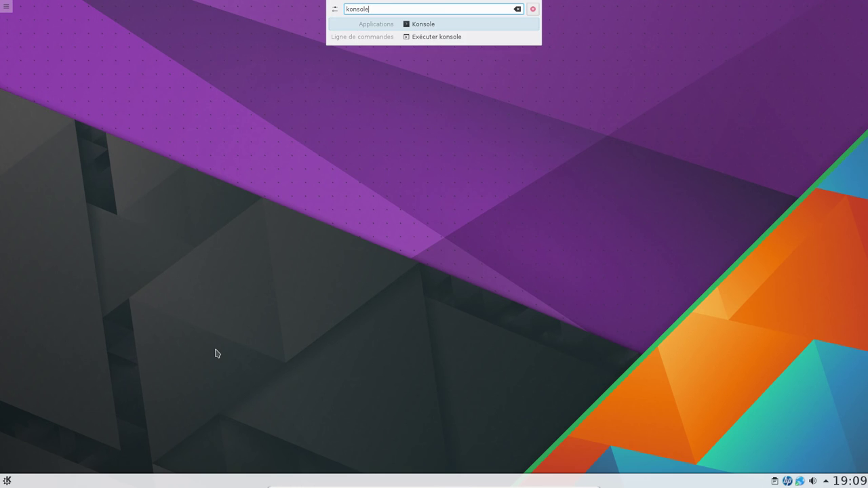
pyautogui.press('Return')
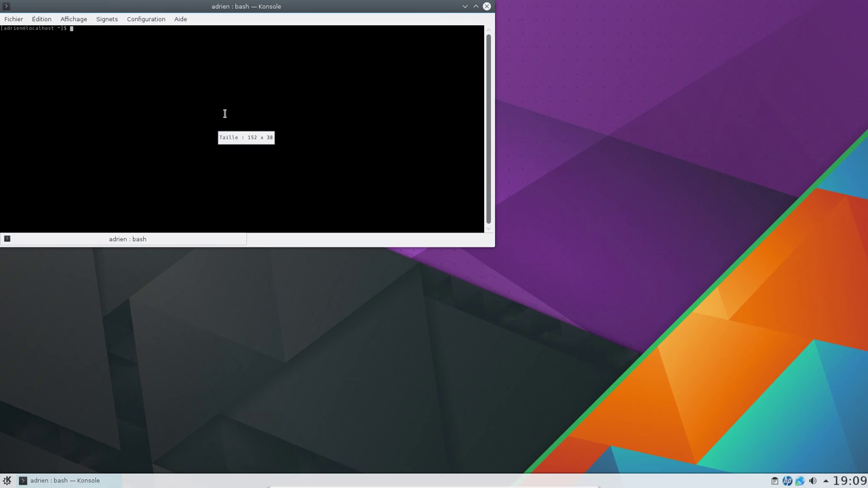
# - Look through Konsole's menu options and view the general settings of the current profile
pyautogui.click(42, 20)
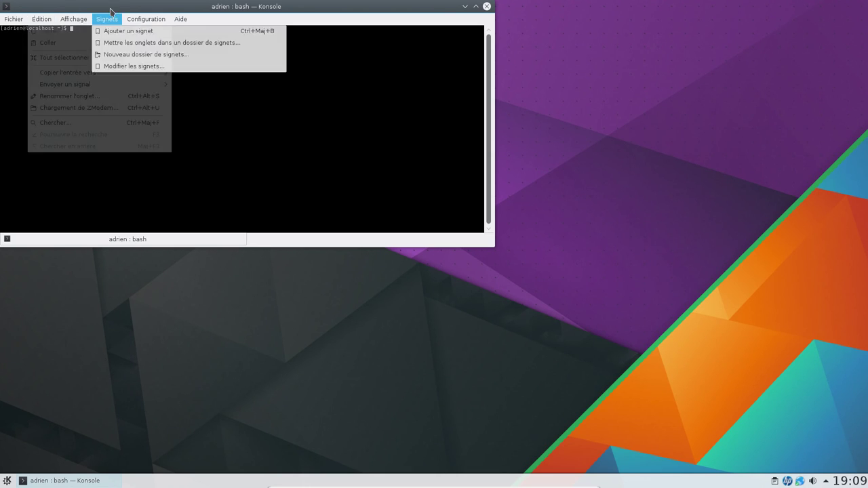
pyautogui.moveTo(146, 19)
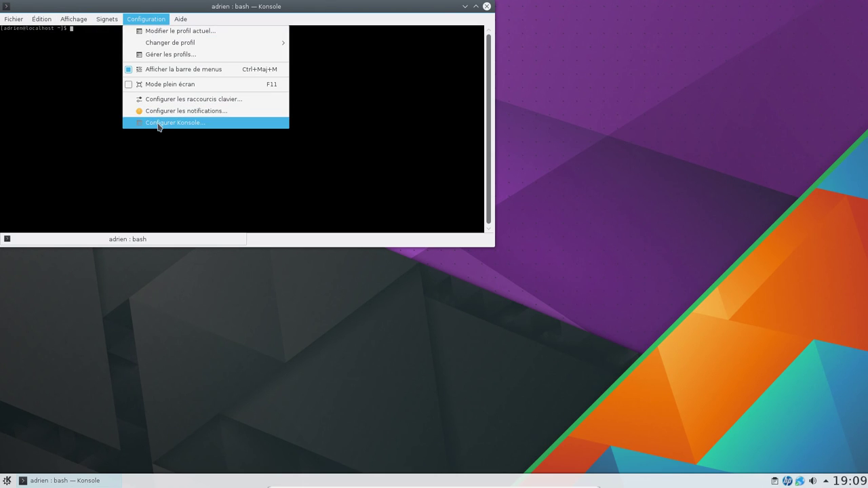
pyautogui.click(170, 30)
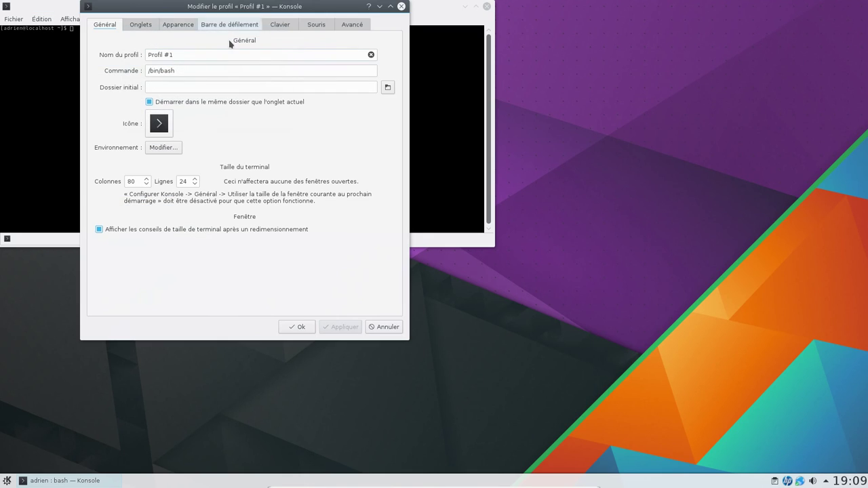
pyautogui.click(401, 6)
# - Create a new Konsole profile named New Profile with a text size of 16
pyautogui.click(130, 25)
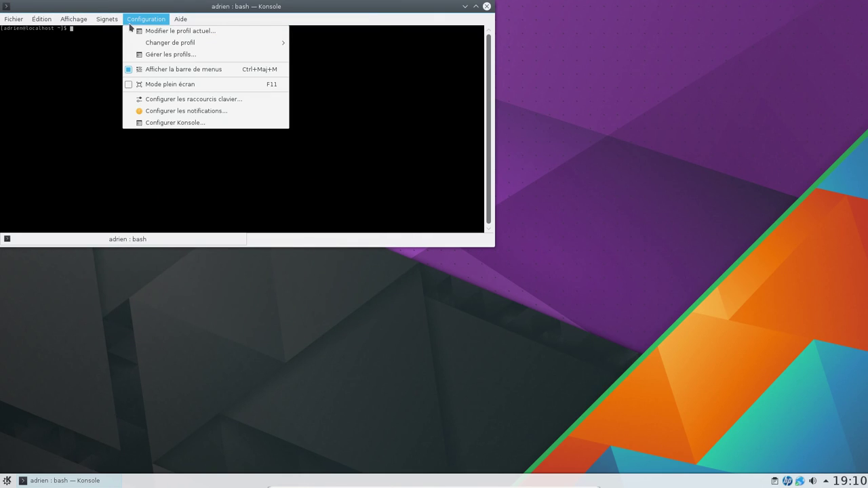
pyautogui.click(154, 53)
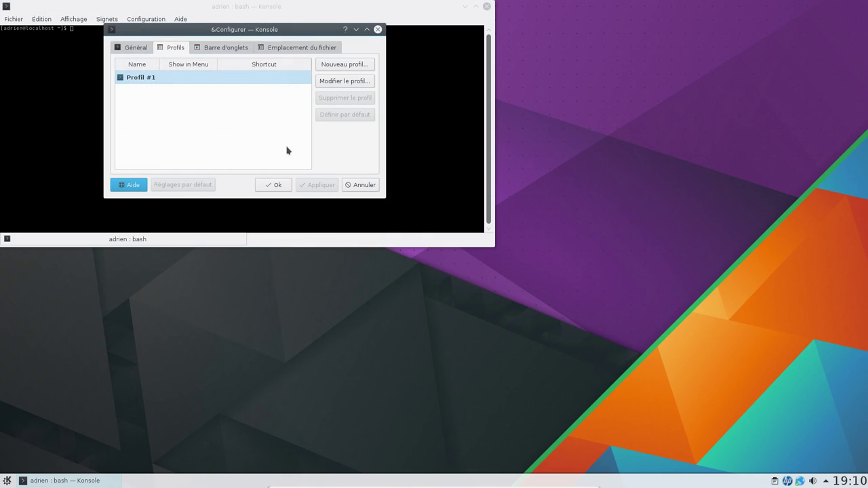
pyautogui.click(335, 63)
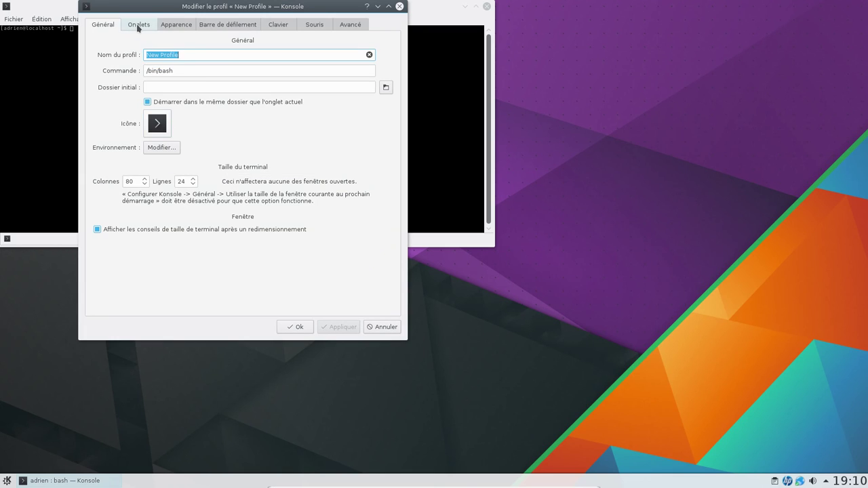
pyautogui.click(139, 25)
pyautogui.click(175, 26)
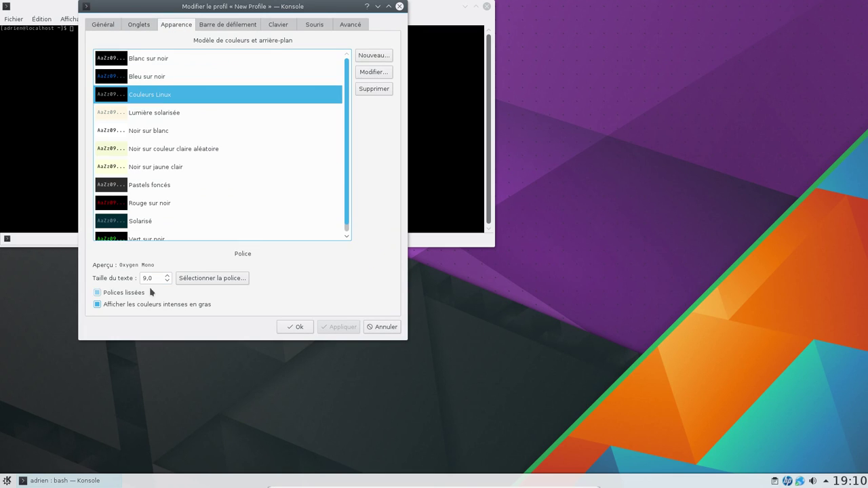
pyautogui.scroll(7, 168, 278)
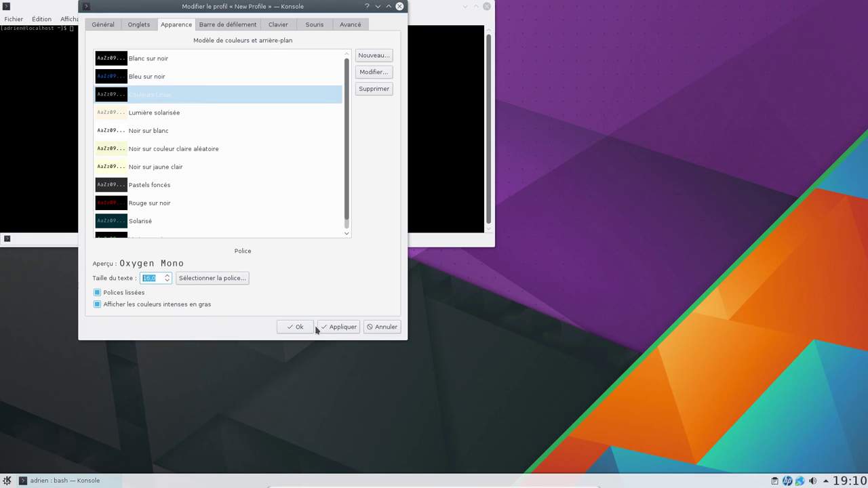
pyautogui.click(332, 329)
pyautogui.click(141, 27)
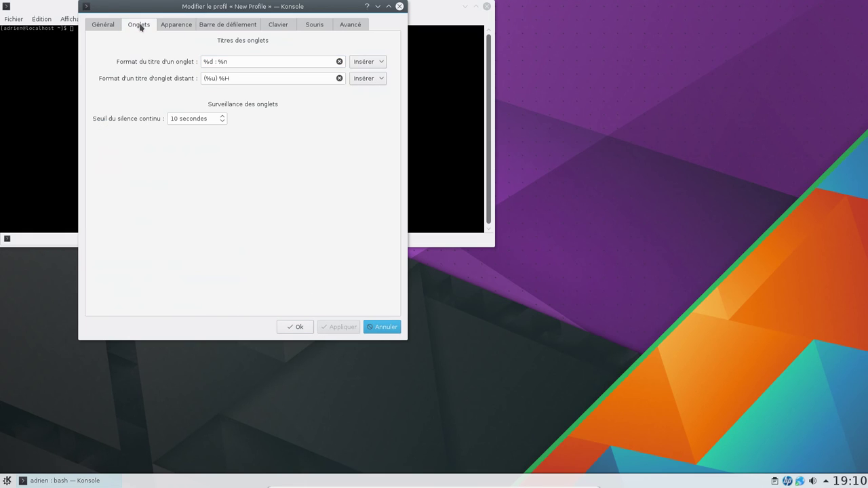
pyautogui.click(103, 29)
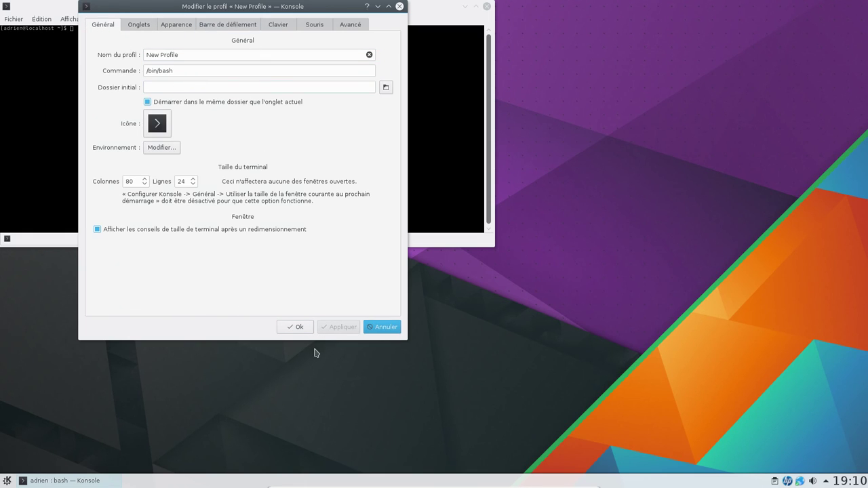
pyautogui.click(298, 326)
# - Make New Profile the default Konsole profile, delete Profil #1, and confirm the settings
pyautogui.doubleClick(246, 82)
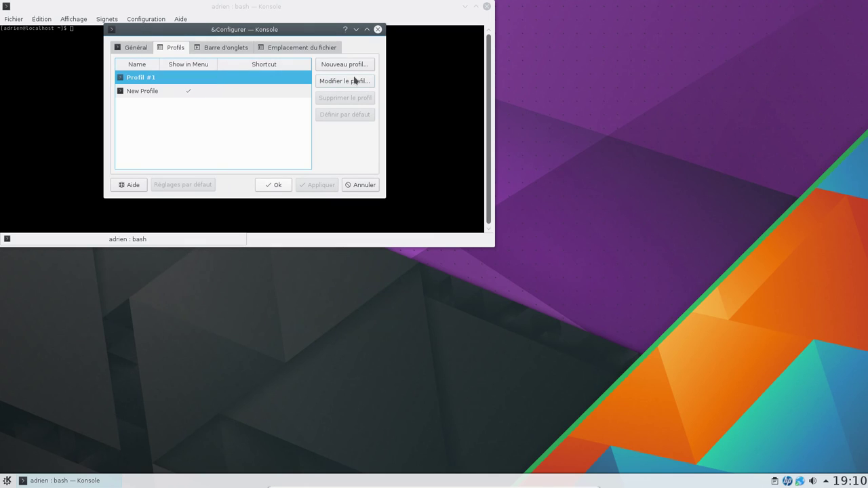
pyautogui.click(135, 94)
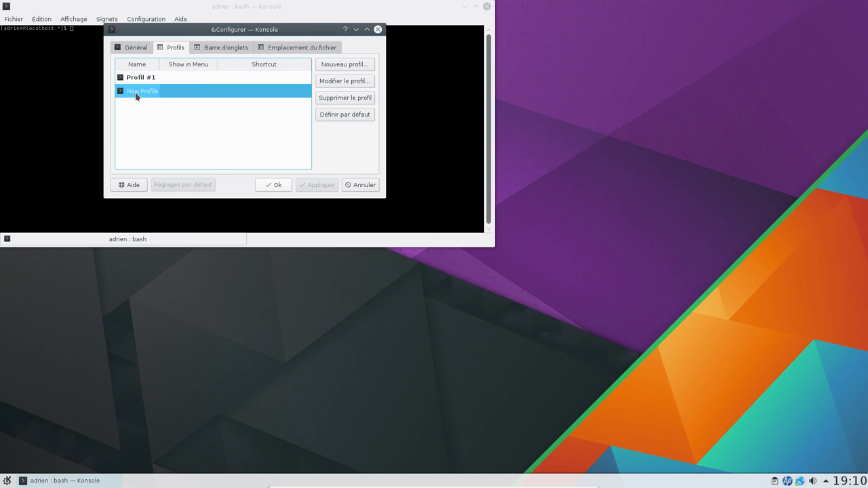
pyautogui.click(341, 114)
pyautogui.click(254, 80)
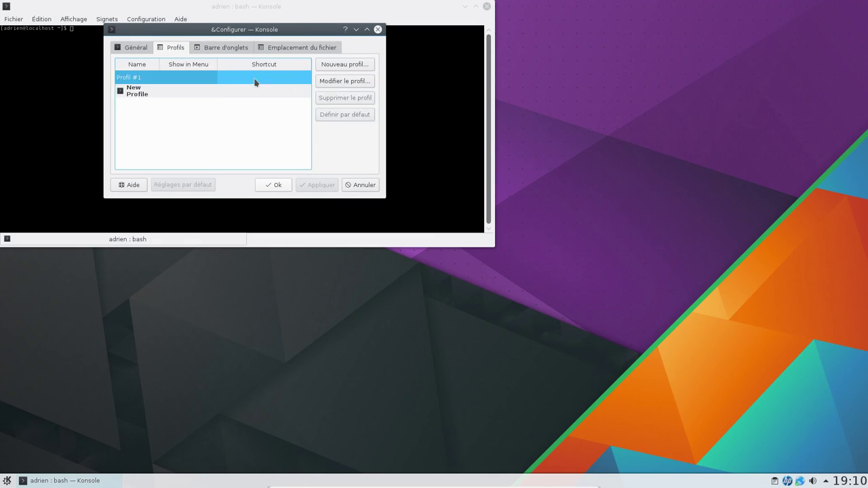
pyautogui.click(360, 97)
pyautogui.click(283, 186)
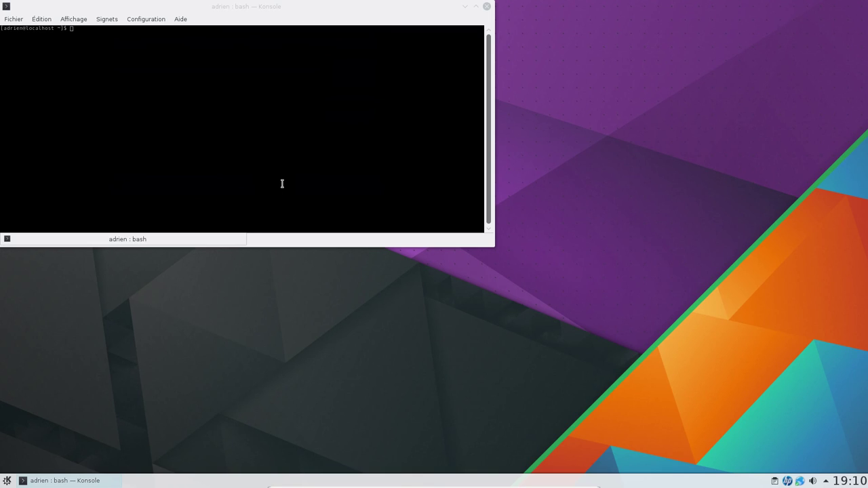
# - Close the Konsole window and relaunch it from the desktop's run-command prompt by entering konsole
pyautogui.click(486, 6)
pyautogui.hotkey('alt', 'F2')
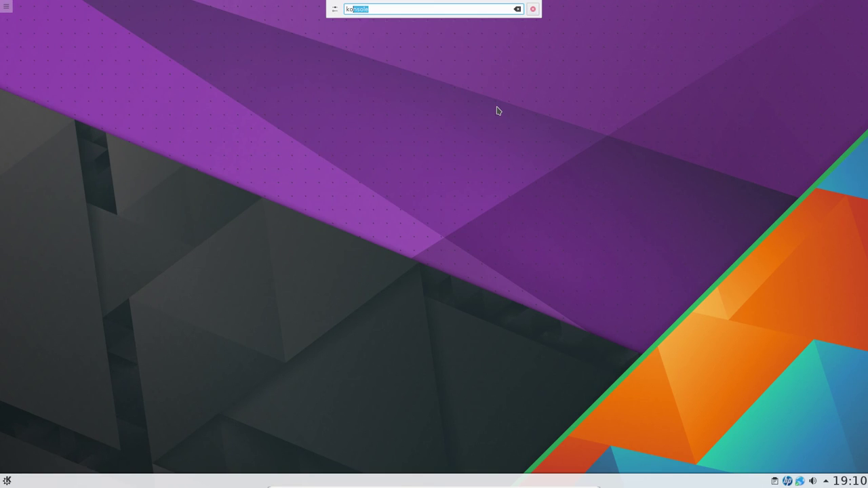
pyautogui.write('konsole')
pyautogui.press('Return')
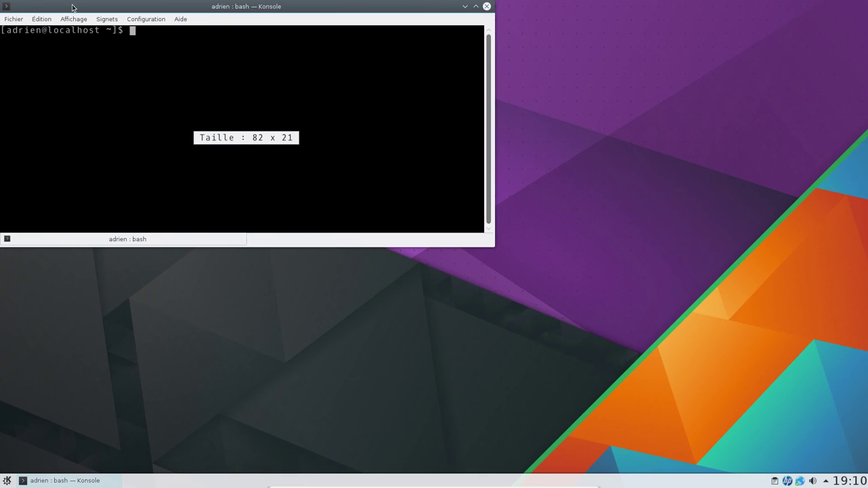
# - Move the terminal towards the middle of the desktop and become root with su, entering the root password, then change to root's home directory
pyautogui.moveTo(72, 7); pyautogui.dragTo(251, 103)
pyautogui.write('us')
pyautogui.press('Return')
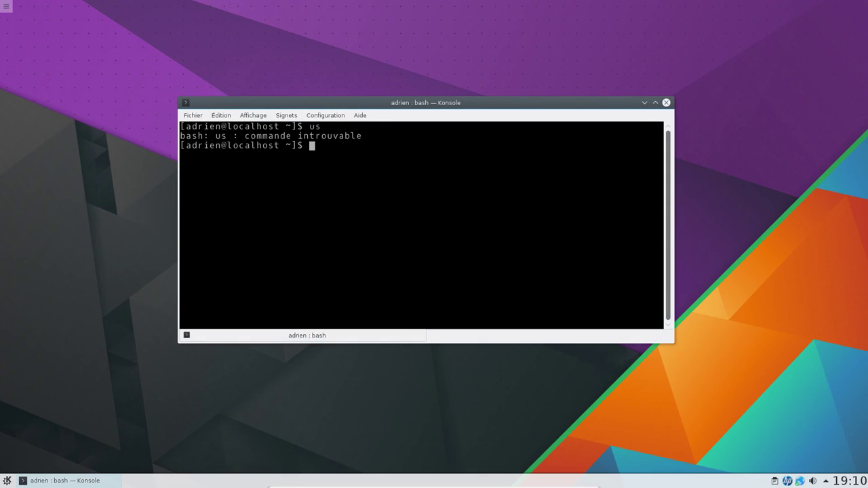
pyautogui.write('su')
pyautogui.press('Return')
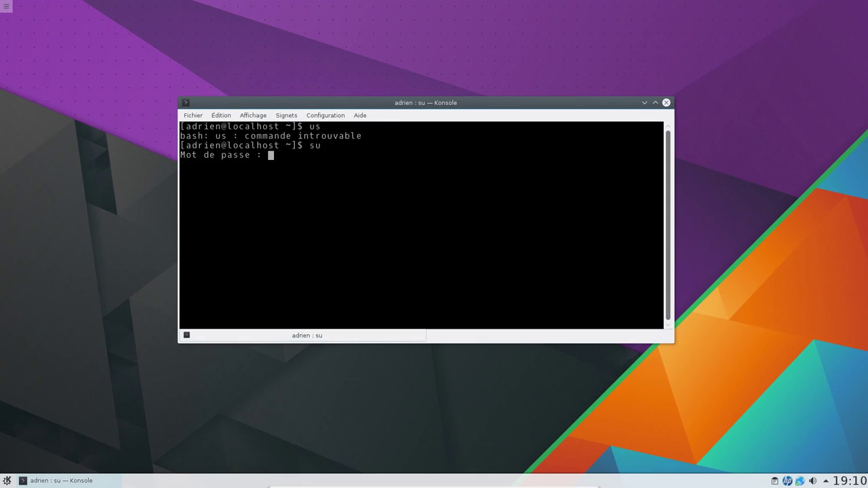
pyautogui.press('Return')
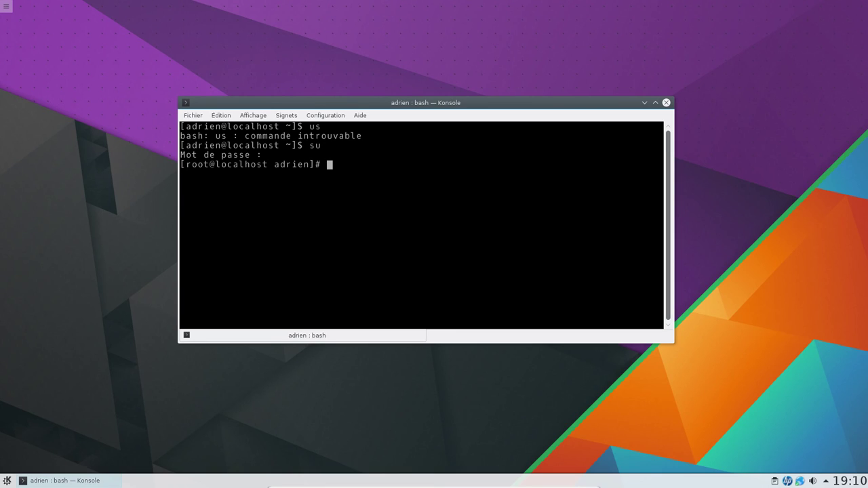
pyautogui.write('cd')
pyautogui.press('Return')
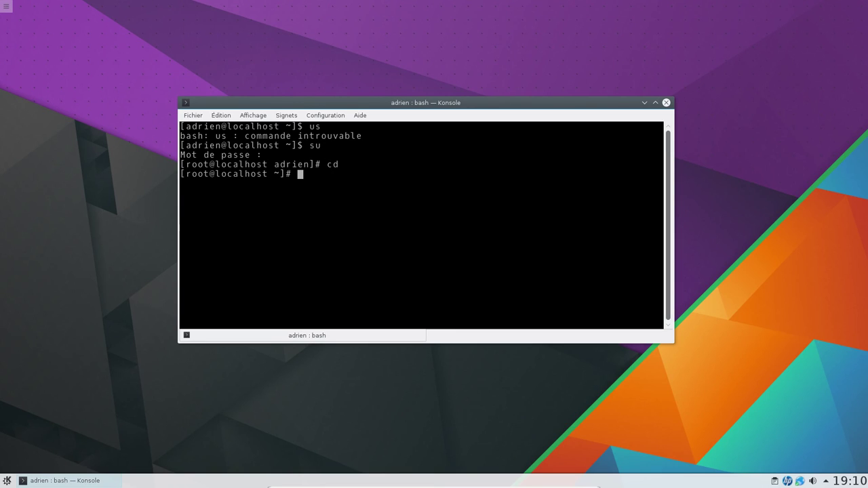
# - Install the ksysguard package with urpmi and accept the installation of its dependencies
pyautogui.write('urpmi ksysguard')
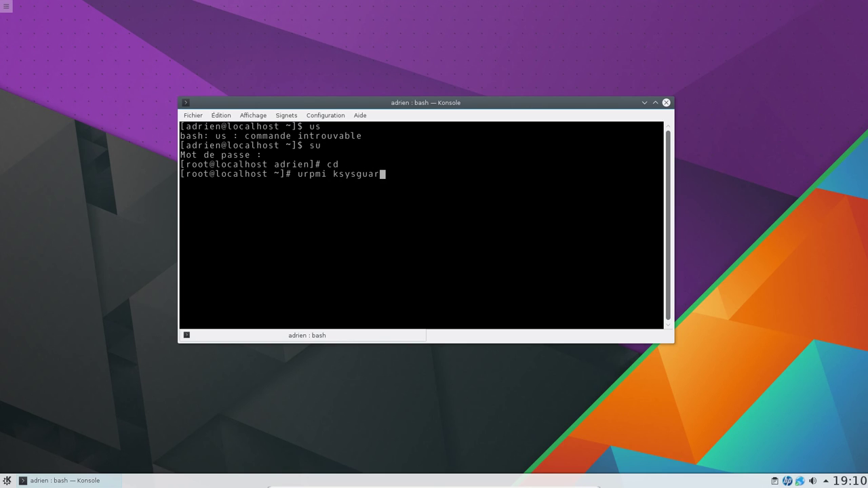
pyautogui.press('Return')
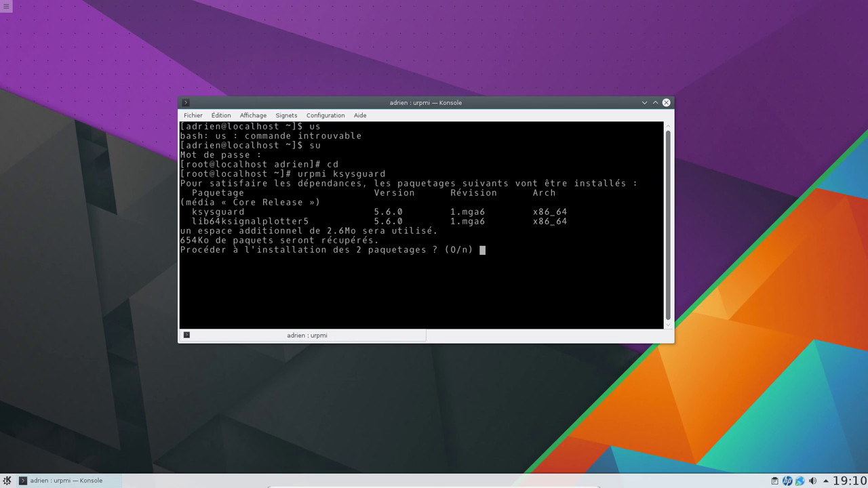
pyautogui.write('o')
pyautogui.press('Return')
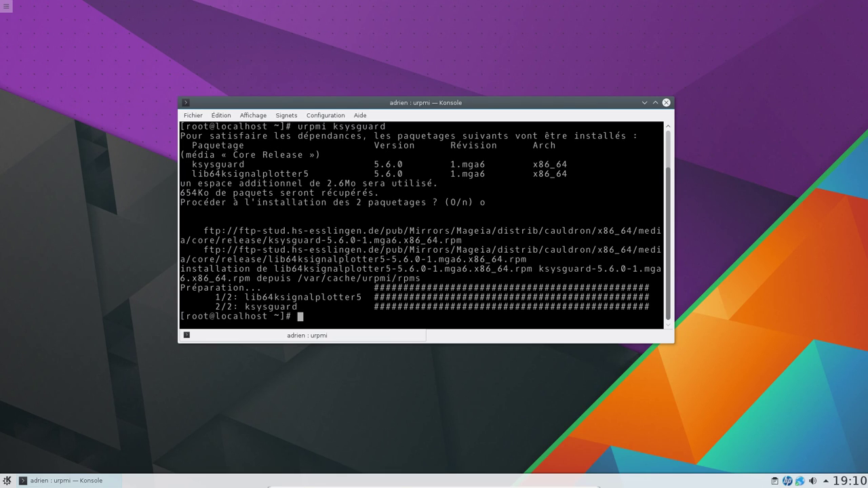
# - Uninstall the amarok package with urpme and add a few blank prompt lines below the output
pyautogui.write('urpme ')
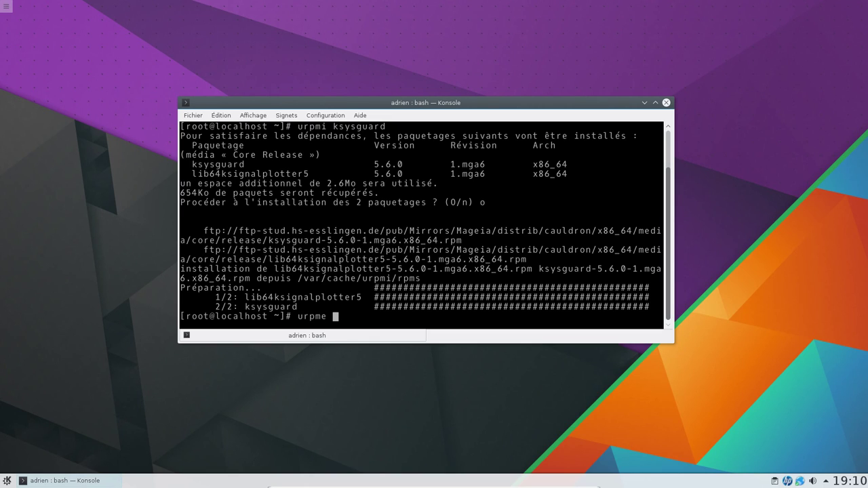
pyautogui.write('amarok')
pyautogui.press('Return')
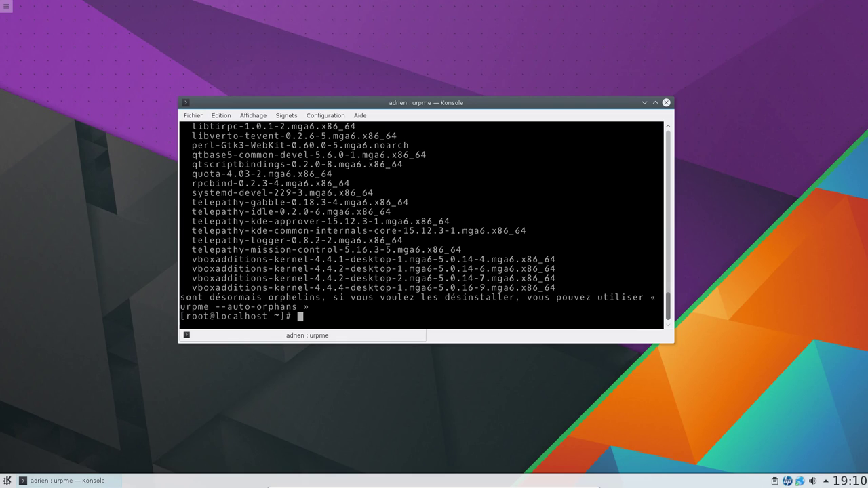
pyautogui.press('Return')
pyautogui.press('Return')
pyautogui.press('Return')
# - Query the package database with urpmq for htop and again for firefox
pyautogui.write('urpmq')
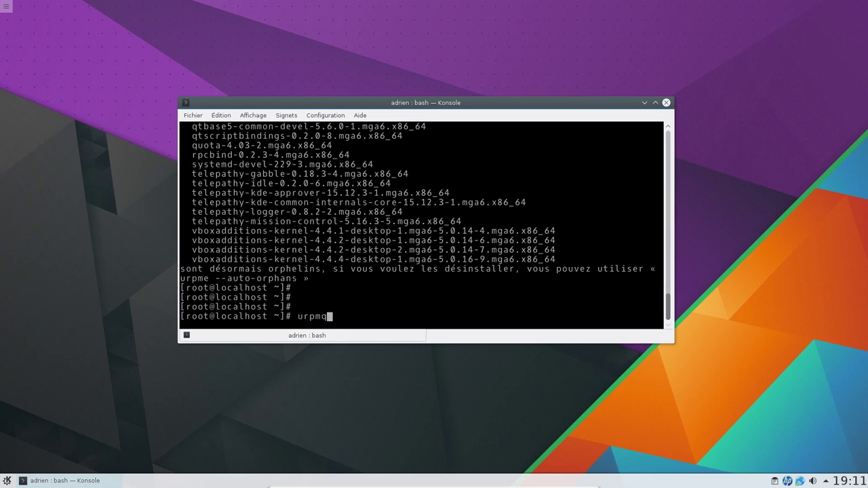
pyautogui.write(' htop')
pyautogui.press('Return')
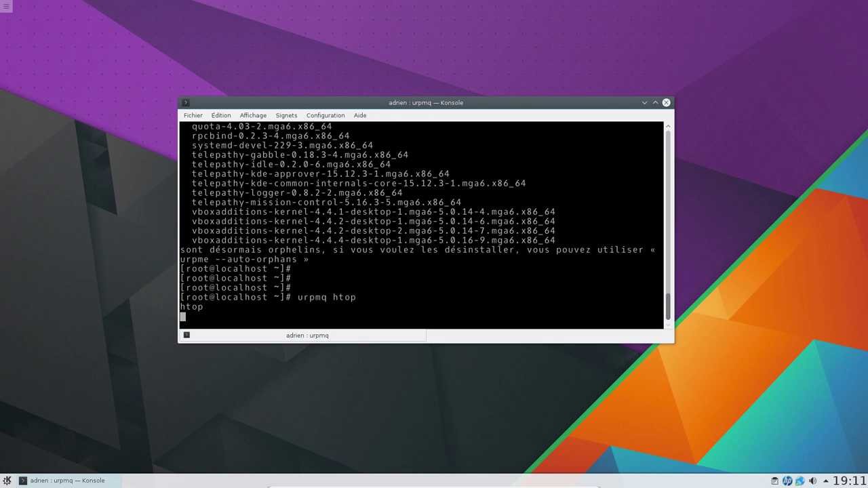
pyautogui.press('Up')
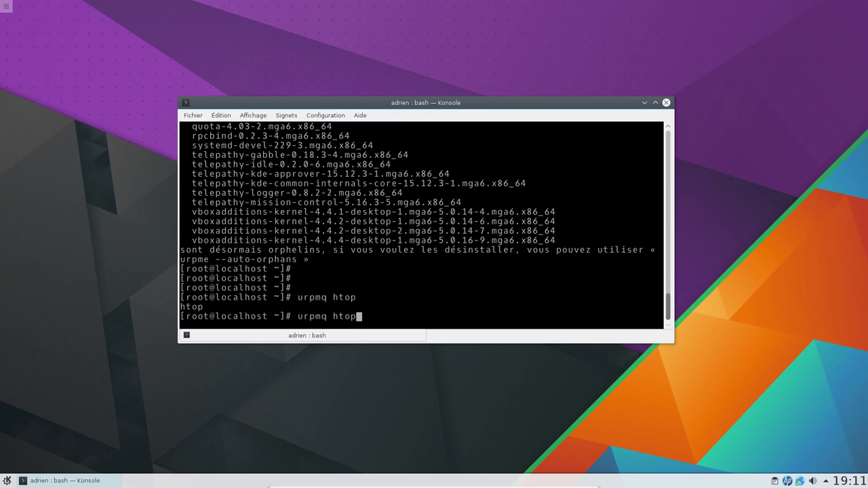
pyautogui.press('BackSpace')
pyautogui.press('BackSpace')
pyautogui.press('BackSpace')
pyautogui.press('BackSpace')
pyautogui.write('firefox')
pyautogui.press('Return')
# - Rerun the firefox package query with the -ay options, as urpmq -ay firefox
pyautogui.press('Up')
pyautogui.press('Left')
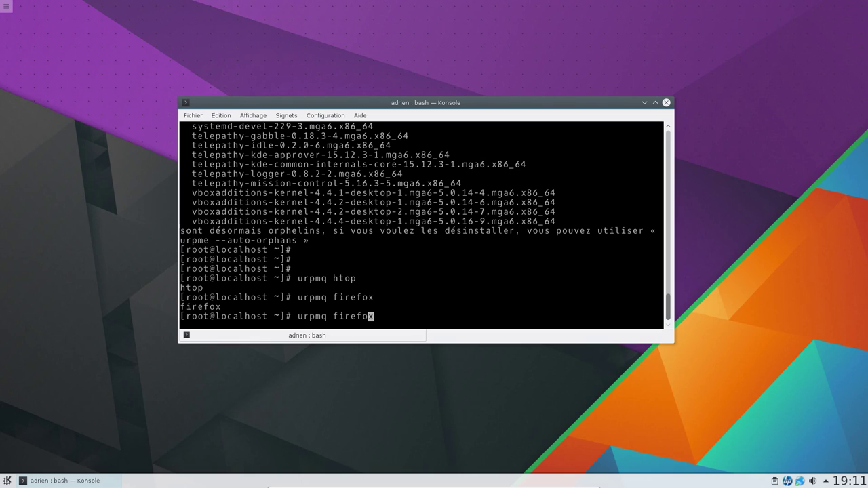
pyautogui.press('Left')
pyautogui.press('Left')
pyautogui.press('Left')
pyautogui.press('Left')
pyautogui.press('Left')
pyautogui.press('Left')
pyautogui.write('-ay')
pyautogui.press('Return')
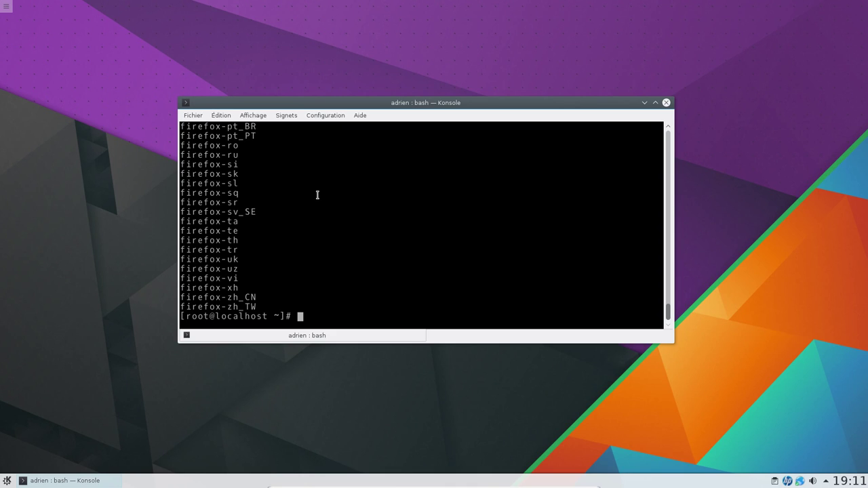
# - Look through the list of firefox packages returned by the query, from its start through the language packs
pyautogui.scroll(3, 318, 196)
pyautogui.scroll(3, 318, 197)
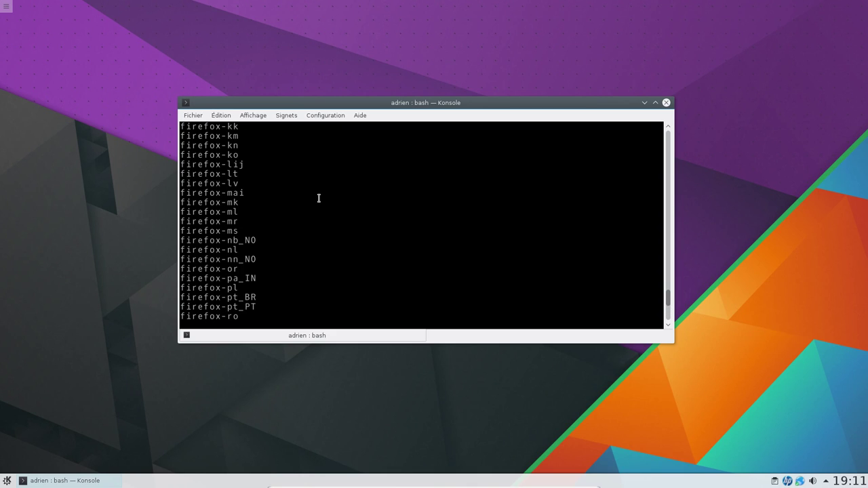
pyautogui.scroll(11, 318, 198)
pyautogui.scroll(8, 318, 198)
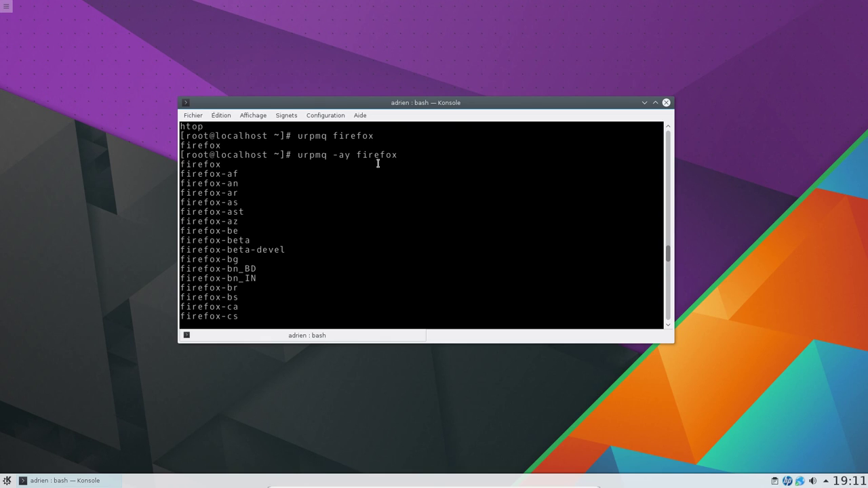
pyautogui.moveTo(218, 168); pyautogui.dragTo(195, 295)
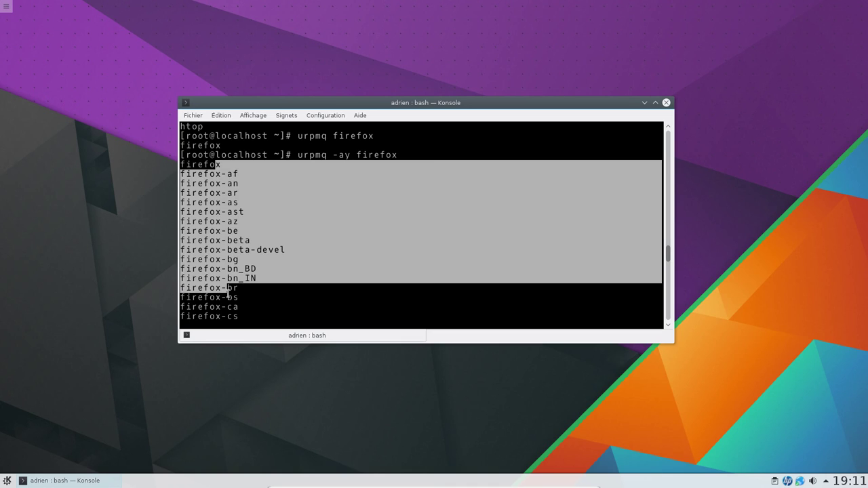
pyautogui.scroll(-5, 312, 255)
pyautogui.moveTo(308, 175); pyautogui.dragTo(309, 296)
pyautogui.click(309, 296)
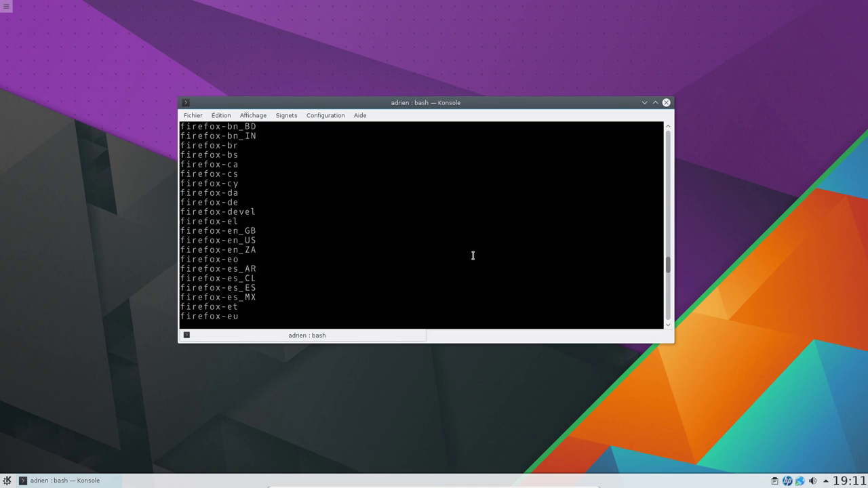
pyautogui.scroll(-11, 473, 252)
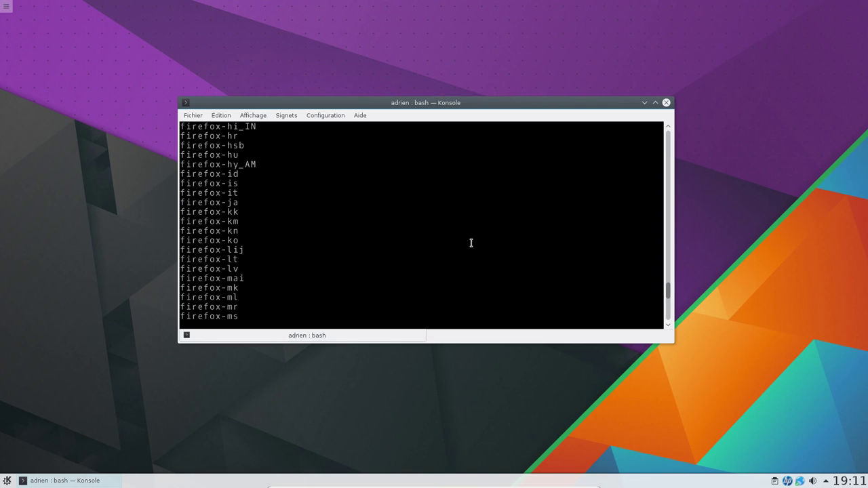
# - Launch the KDE system monitor from the run-command prompt by entering ksysg, and view its configuration options
pyautogui.hotkey('alt', 'F2')
pyautogui.write('ksys')
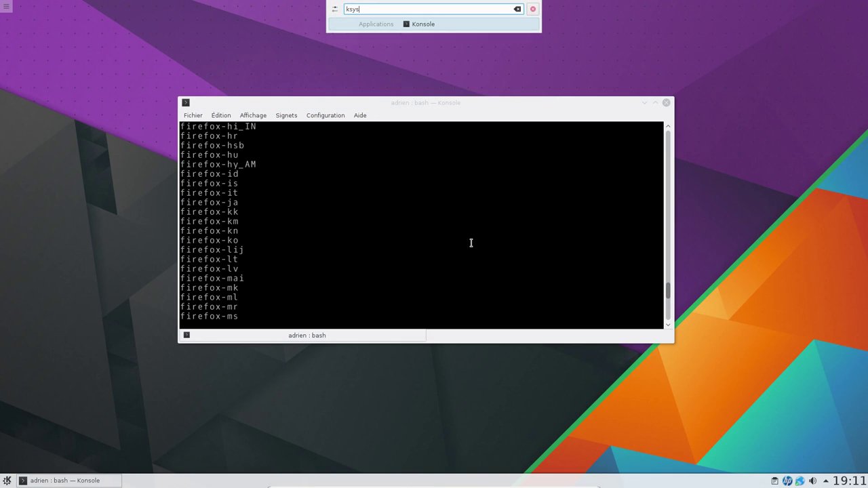
pyautogui.write('g')
pyautogui.press('Return')
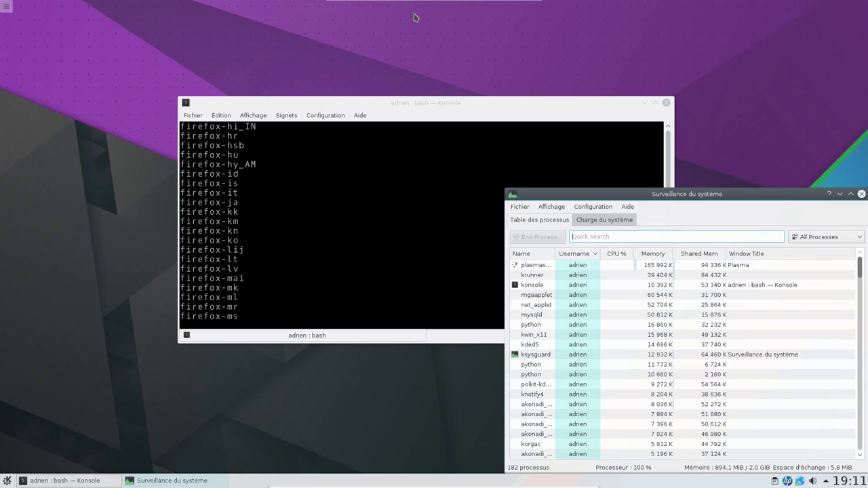
pyautogui.click(593, 207)
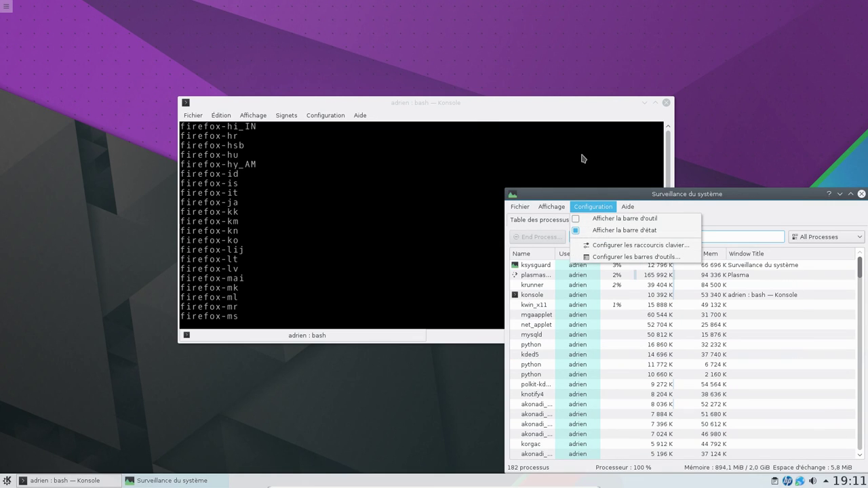
# - Move the system monitor window near the screen's centre and view the system load graphs
pyautogui.click(638, 203)
pyautogui.moveTo(637, 194); pyautogui.dragTo(386, 74)
pyautogui.click(363, 100)
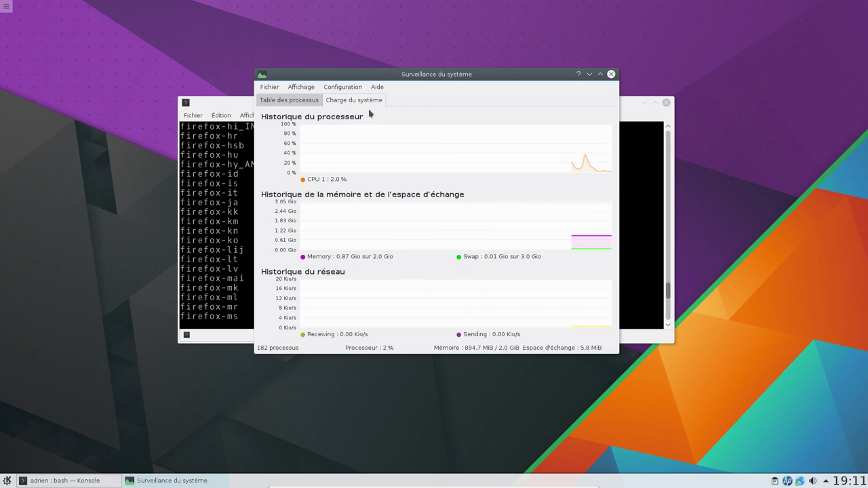
# - Return to the process table, sort it by memory usage and inspect the details of the processes using the most memory
pyautogui.click(295, 101)
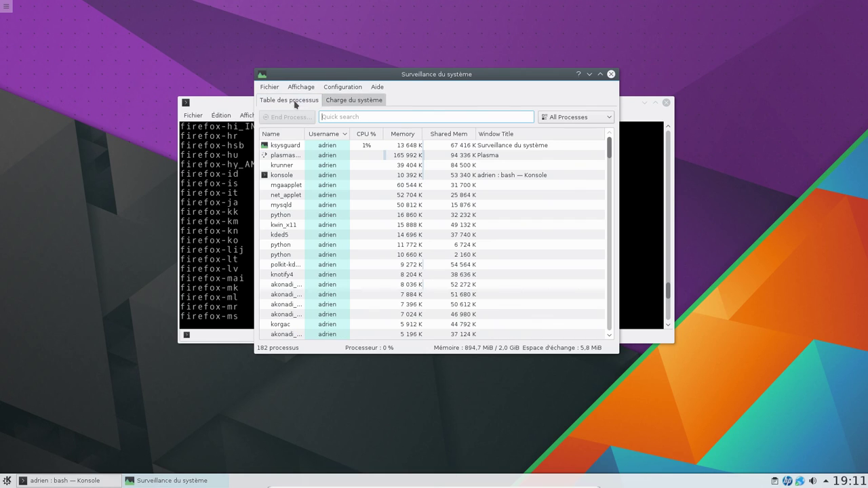
pyautogui.click(413, 135)
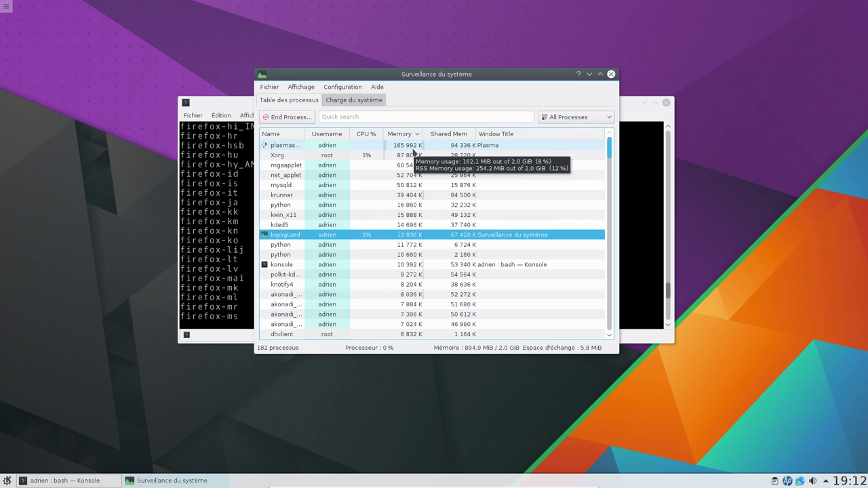
pyautogui.moveTo(406, 163)
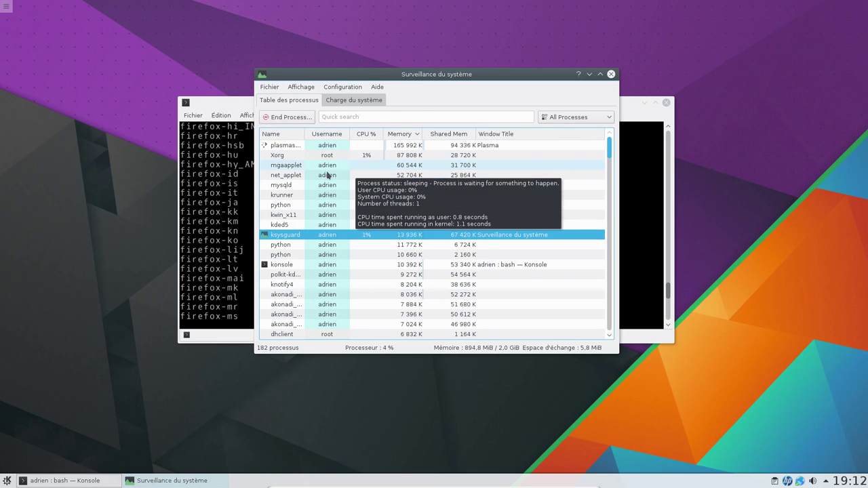
pyautogui.moveTo(296, 190)
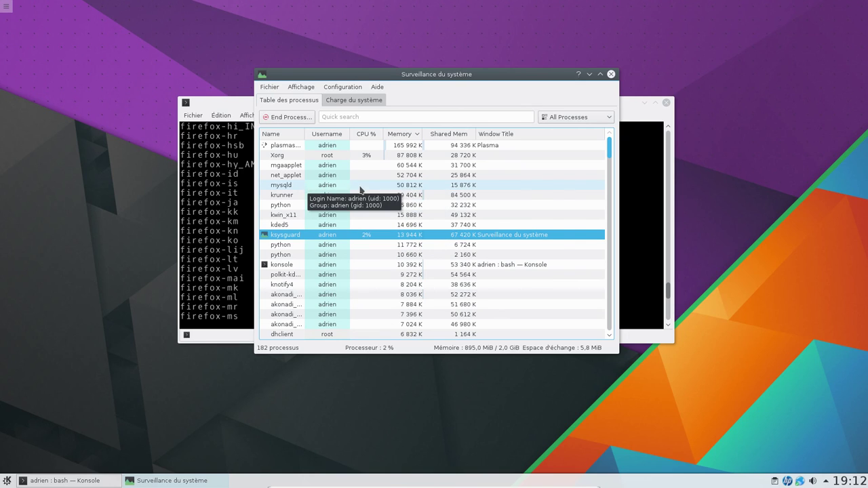
pyautogui.moveTo(375, 219)
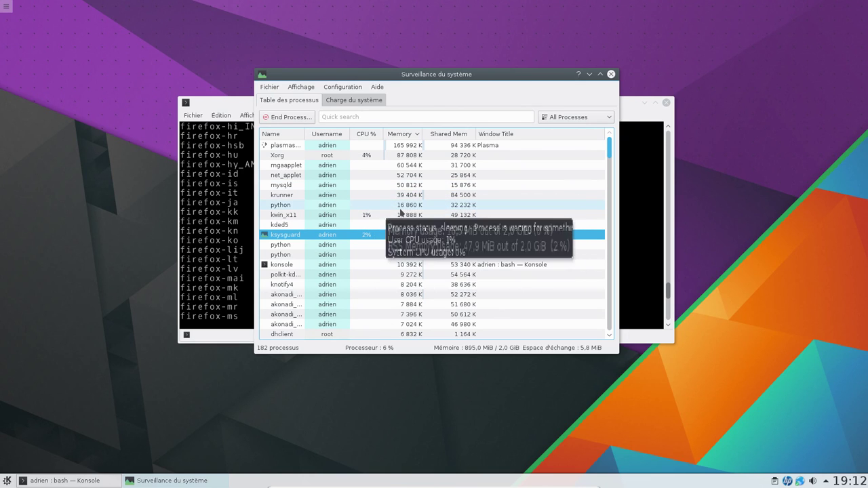
pyautogui.moveTo(401, 212)
# - Look through the lower part of the process list, select cupsd, and widen the Name column to fit longer process names
pyautogui.scroll(-3, 402, 212)
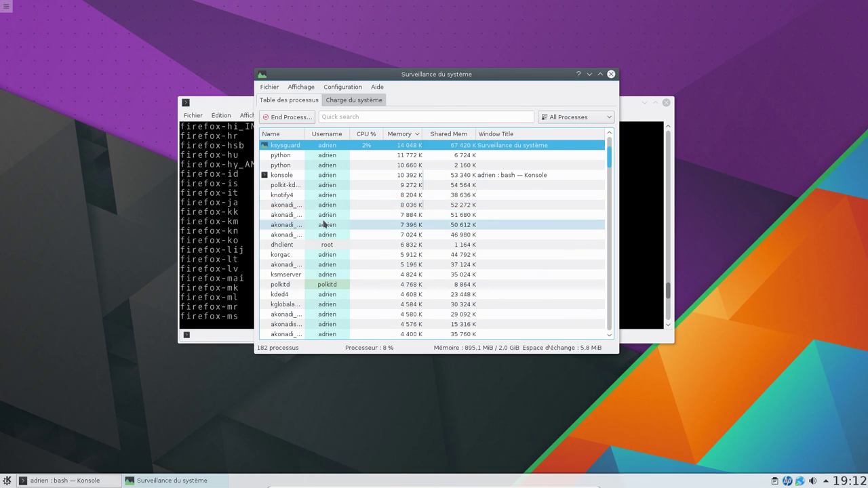
pyautogui.scroll(-5, 428, 222)
pyautogui.scroll(-5, 428, 224)
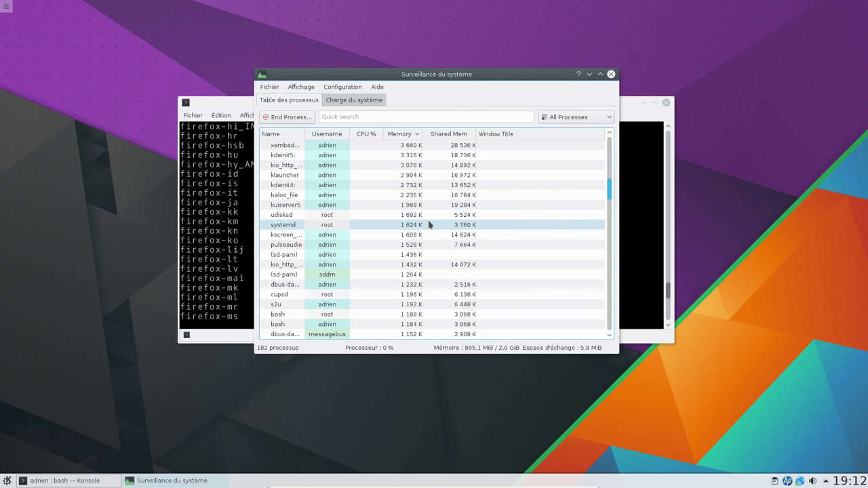
pyautogui.click(381, 294)
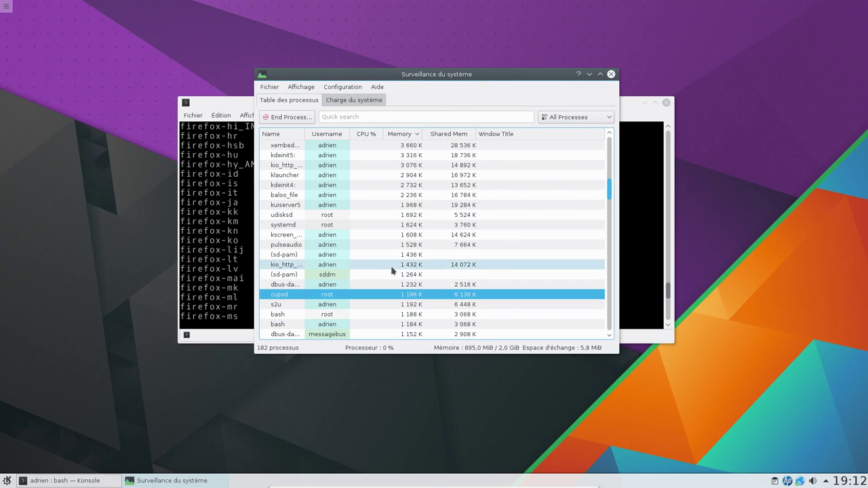
pyautogui.scroll(-3, 393, 258)
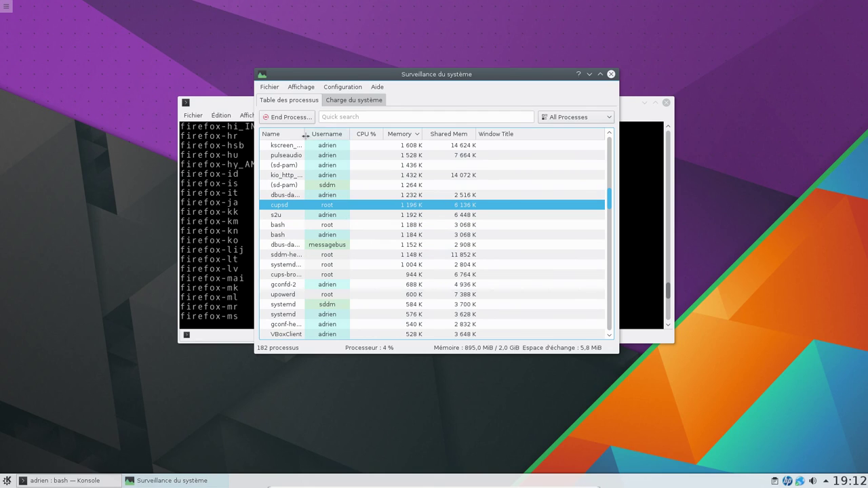
pyautogui.moveTo(305, 135); pyautogui.dragTo(339, 134)
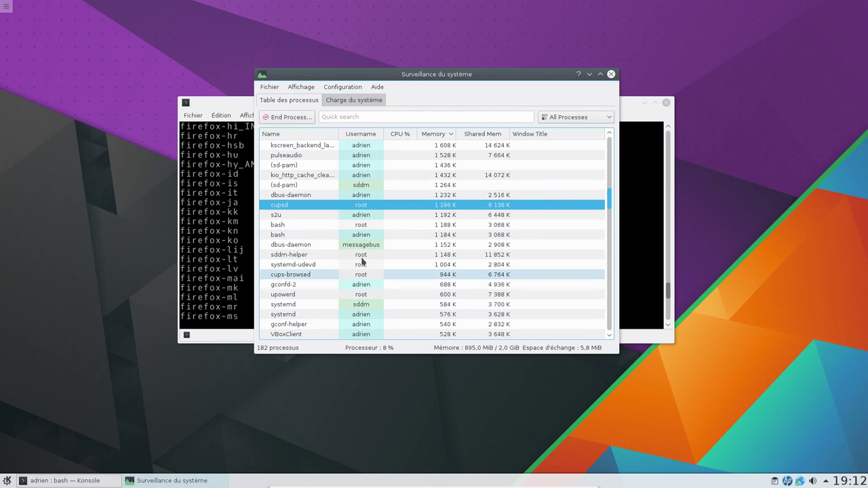
pyautogui.scroll(15, 382, 204)
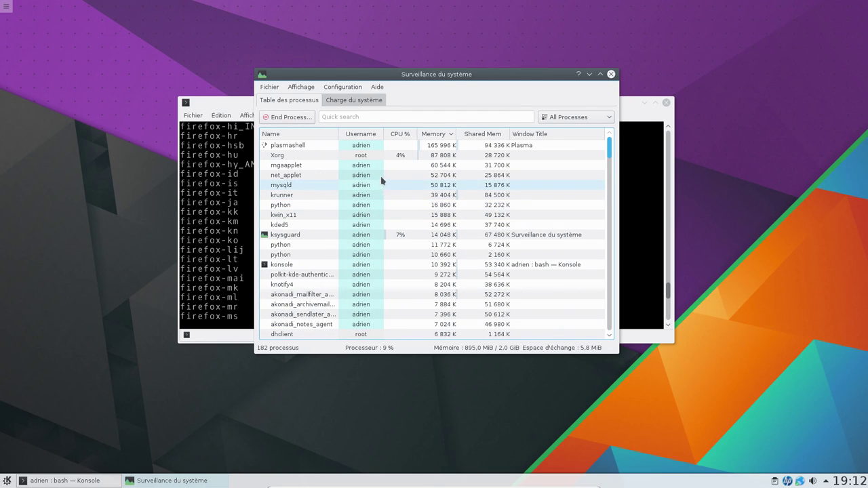
# - Review the processor, memory and network history graphs, and close the system monitor and Konsole windows
pyautogui.click(373, 100)
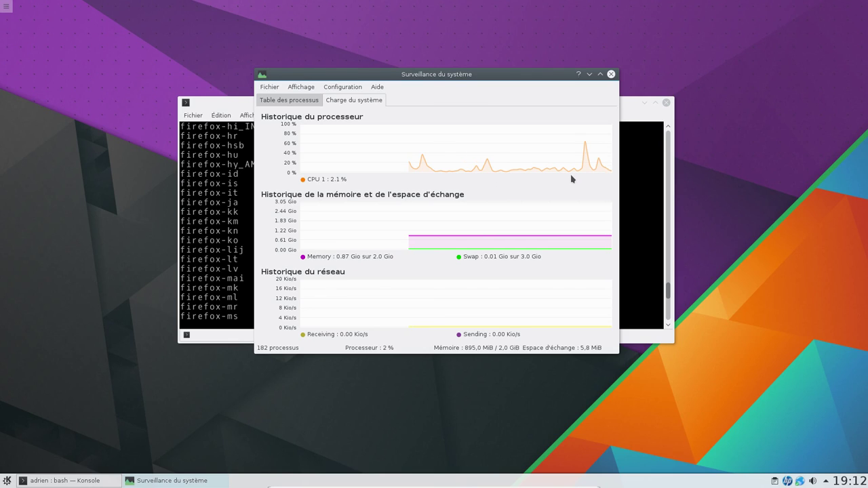
pyautogui.moveTo(572, 178)
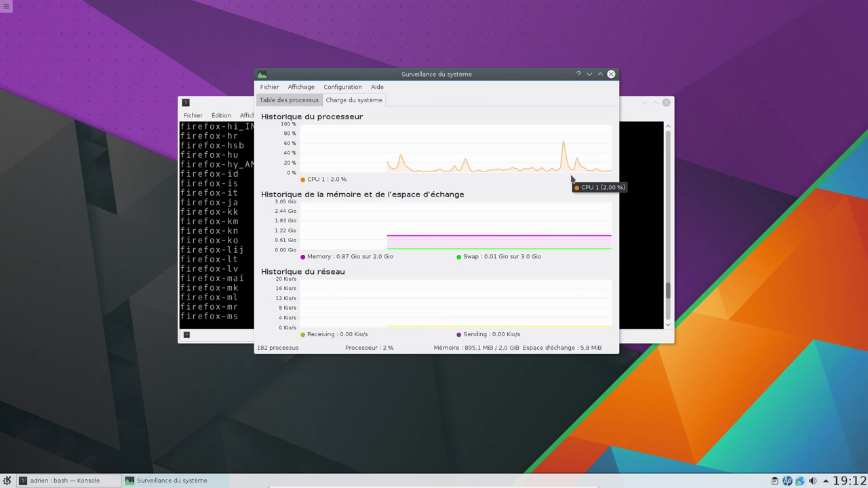
pyautogui.click(611, 74)
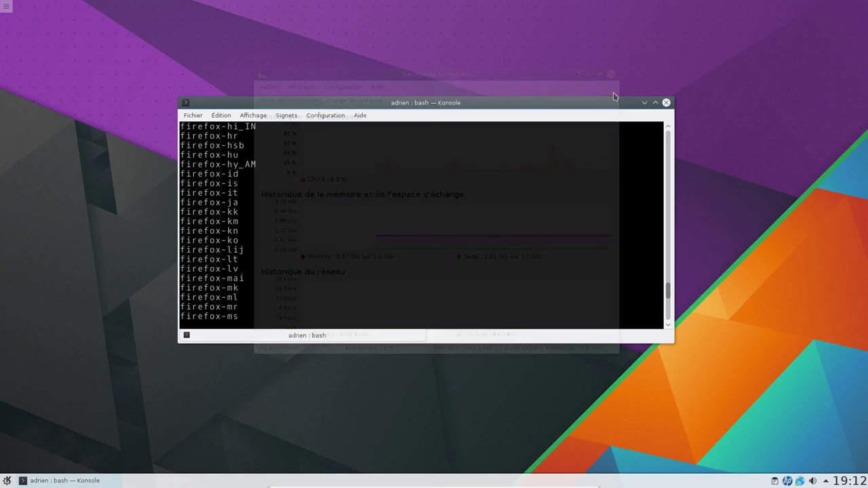
pyautogui.click(666, 102)
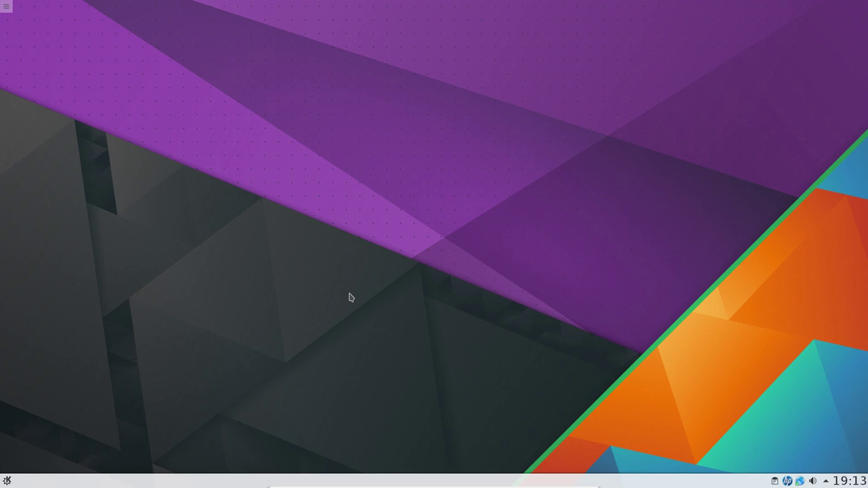
# - Take the virtual machine out of full-screen mode and shut down the Mageia guest system
pyautogui.hotkey('ctrl', 'f')
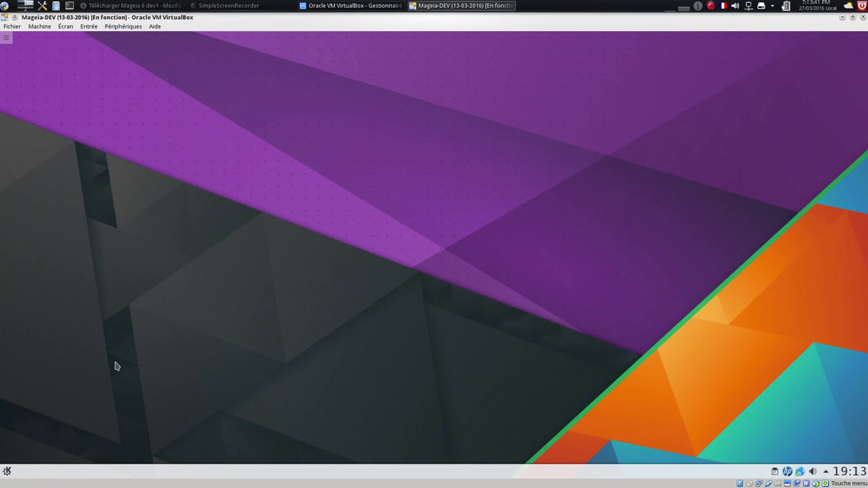
pyautogui.click(6, 472)
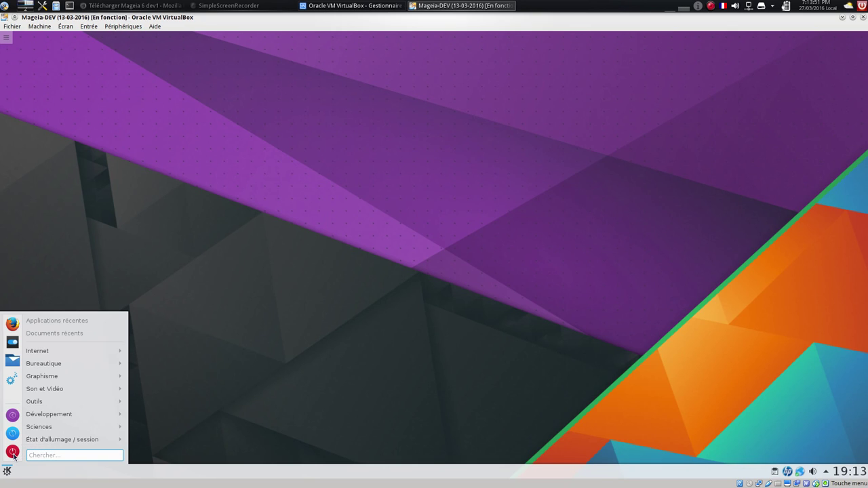
pyautogui.click(13, 455)
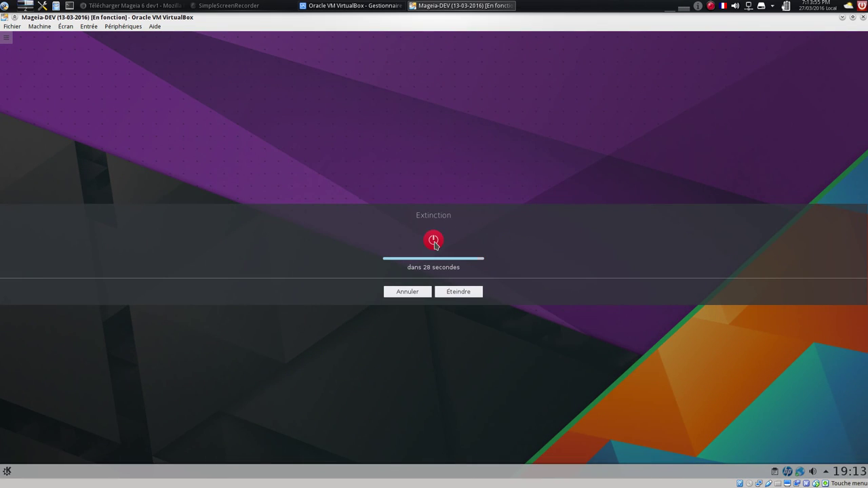
pyautogui.click(434, 242)
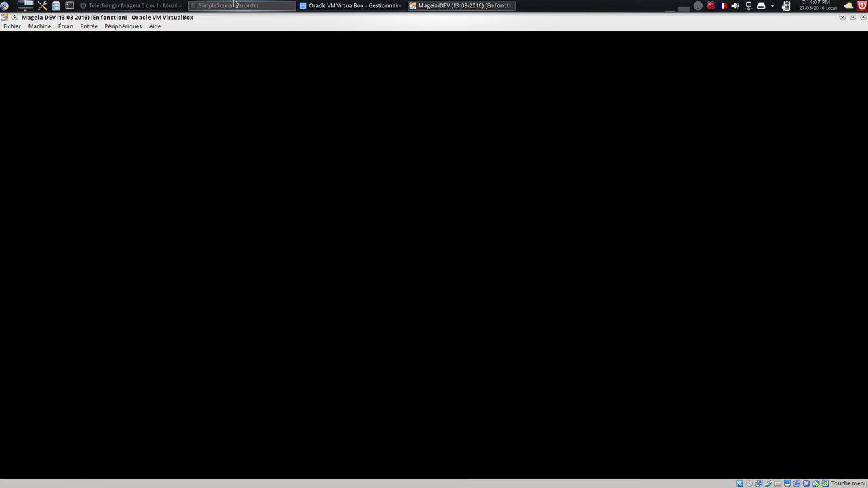
pyautogui.click(235, 5)
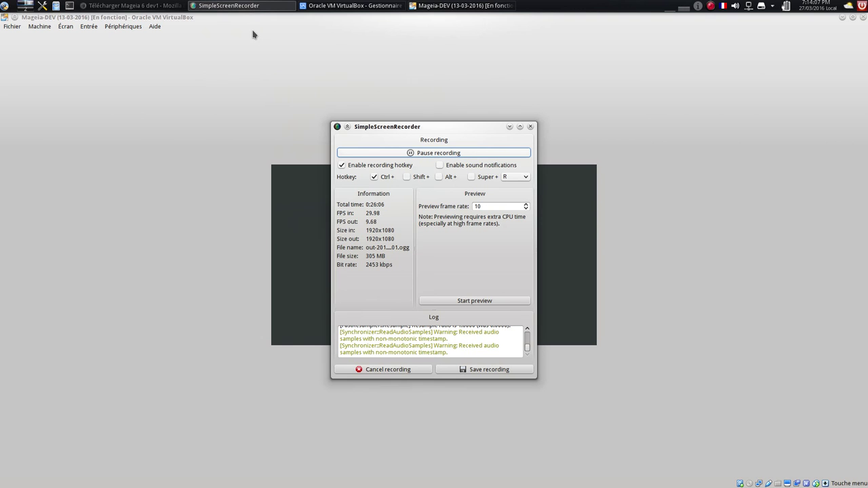